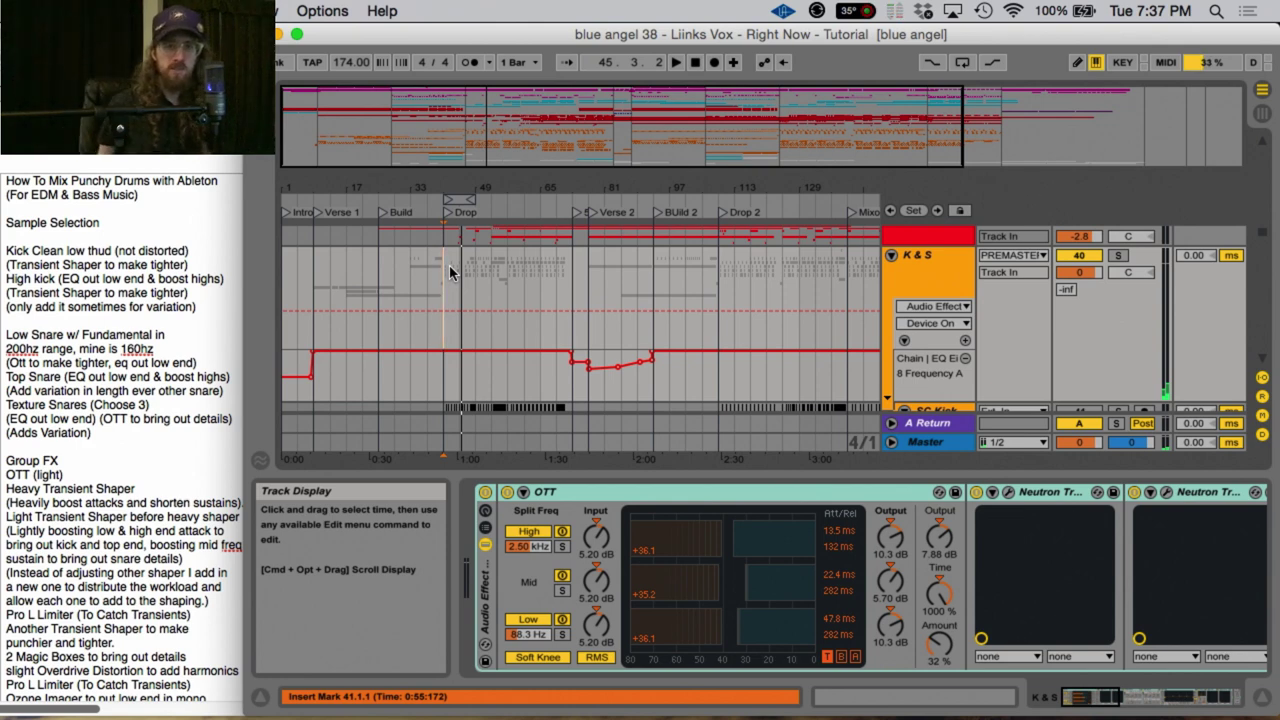
Play the drop from bar 41, both in the full mix and with the K & S group soloed
key("space")
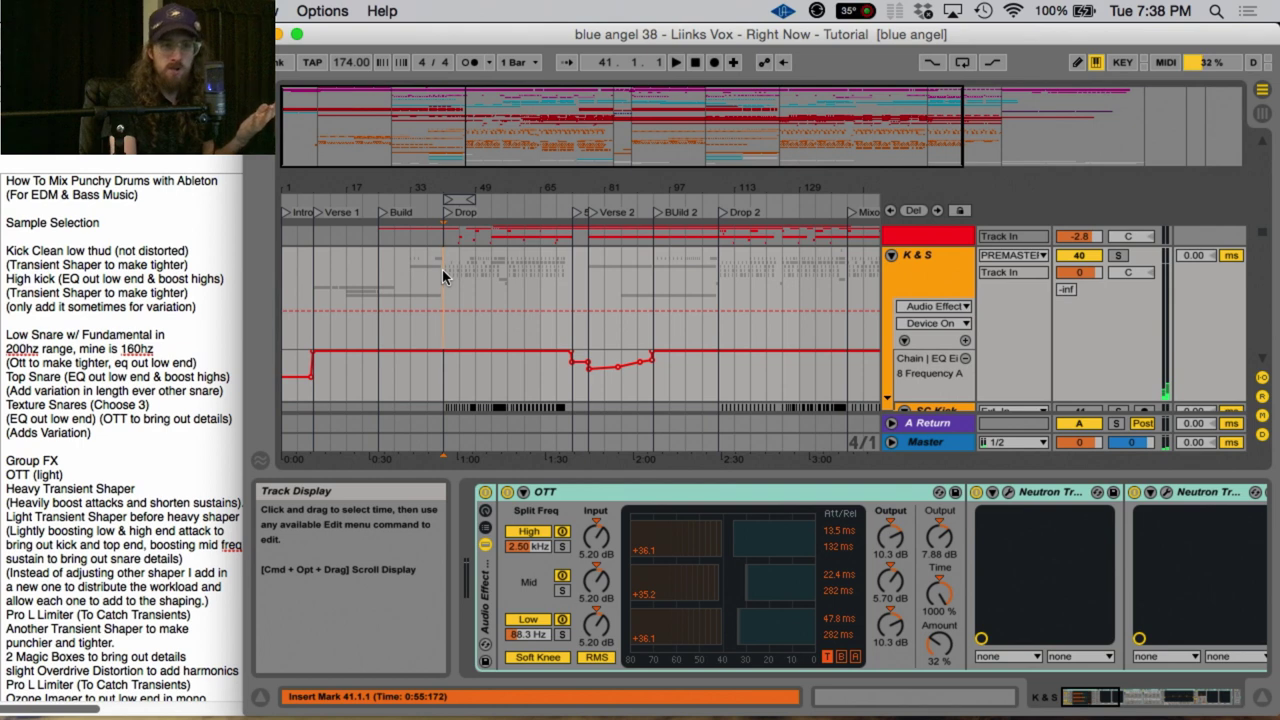
key("space")
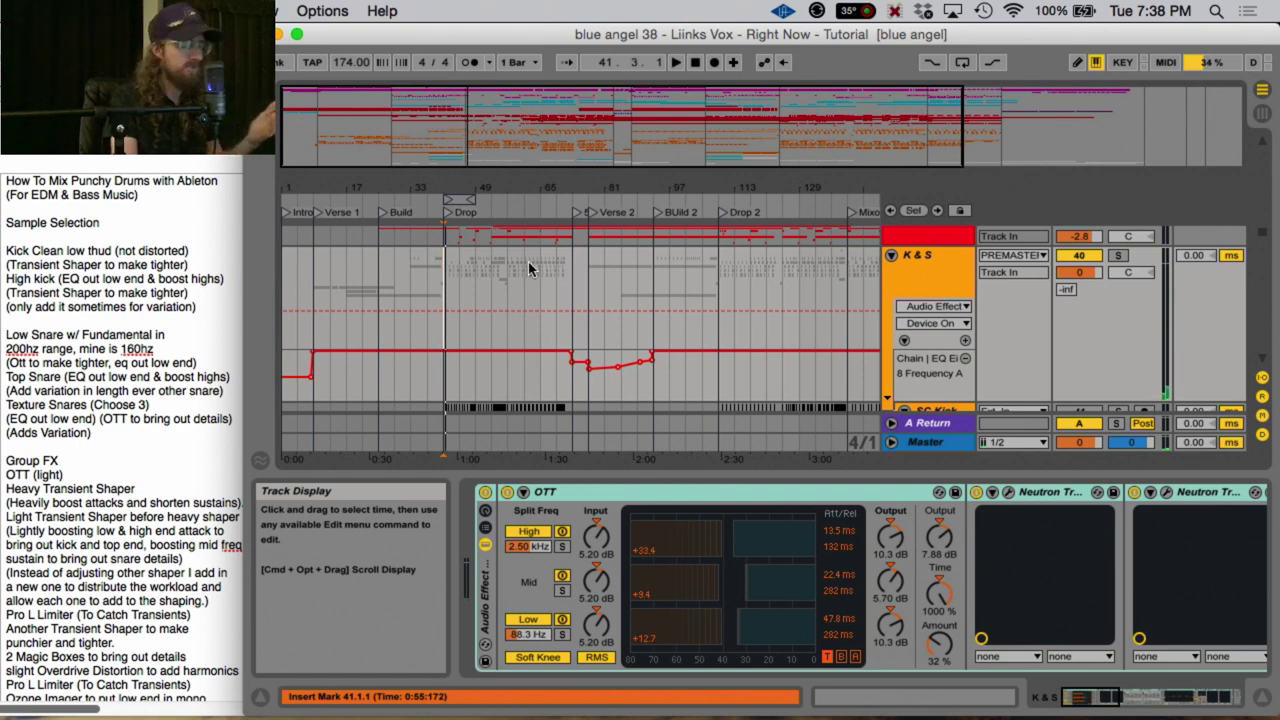
key("space")
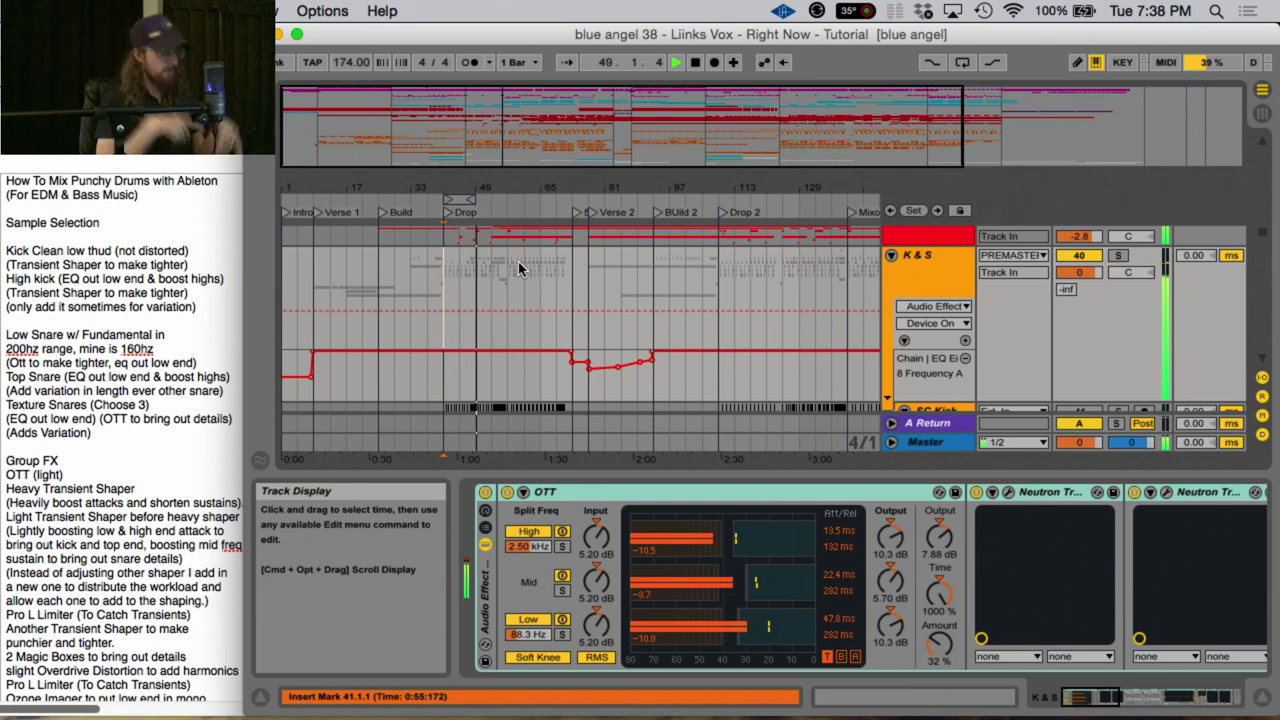
key("space")
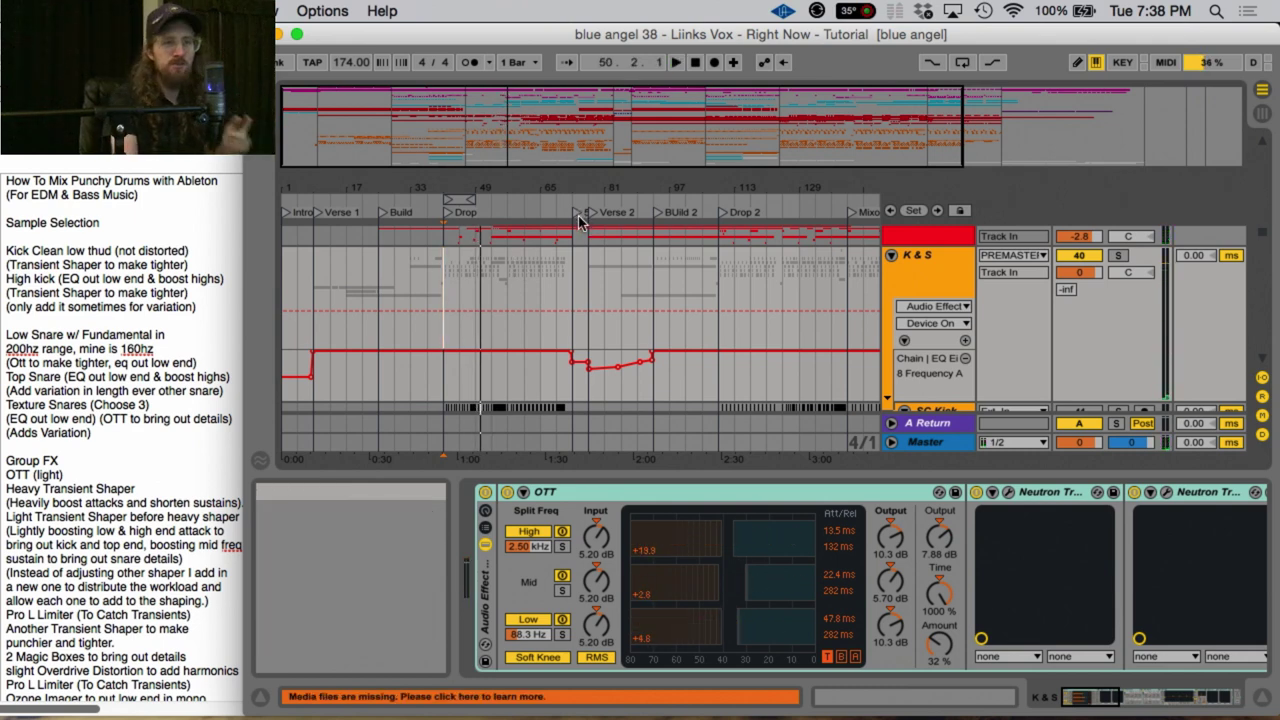
key("space")
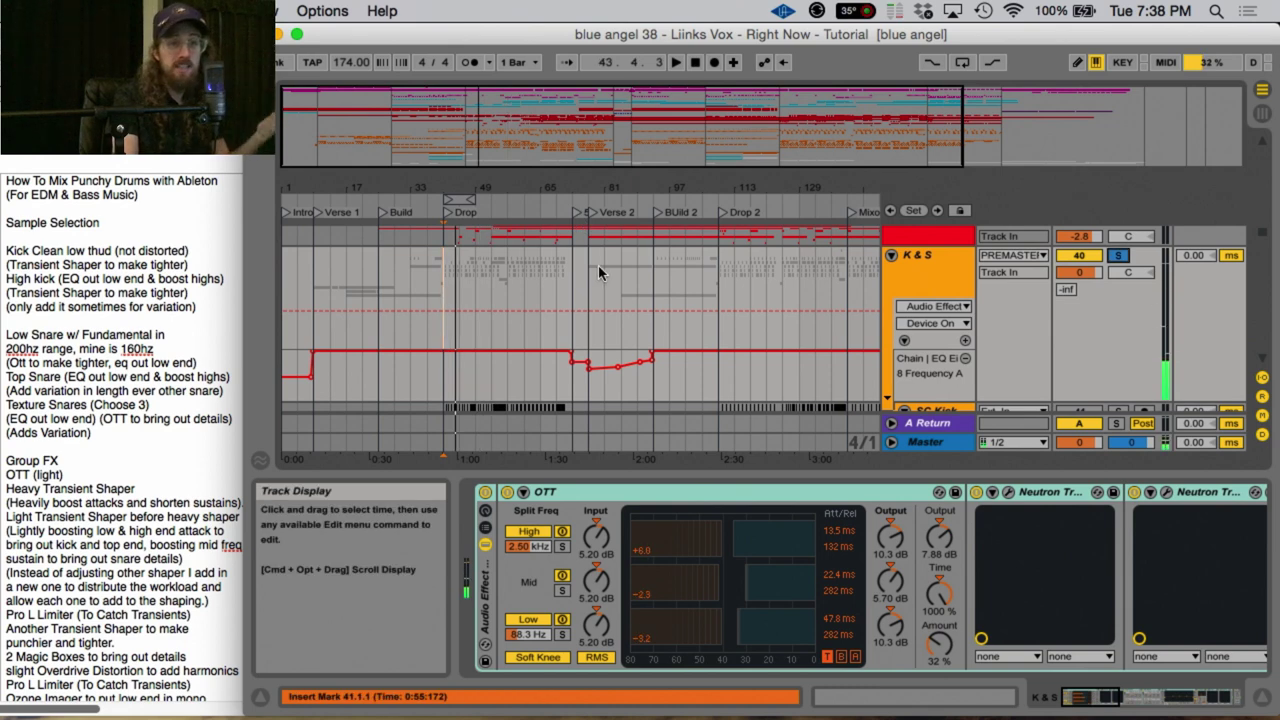
key("space")
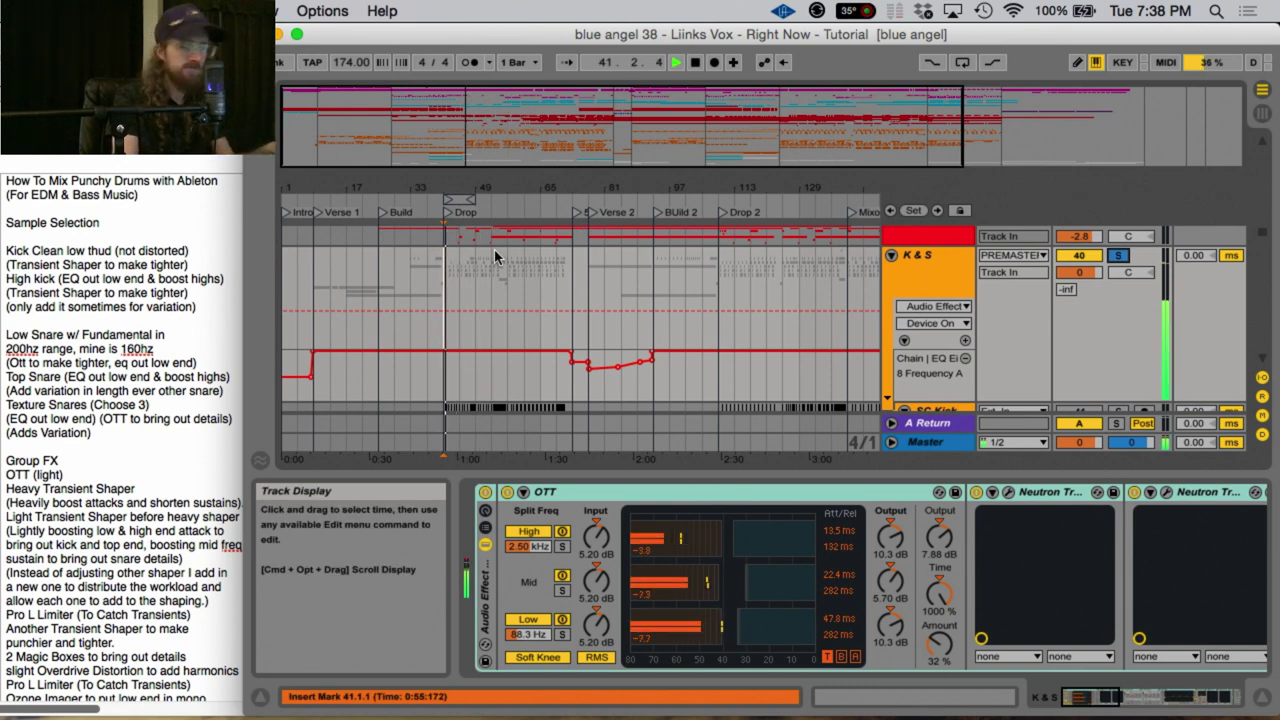
Find the Top Drums group below the kick and snare tracks, solo it and play it in the drop
scroll(600, 256, "down", 5)
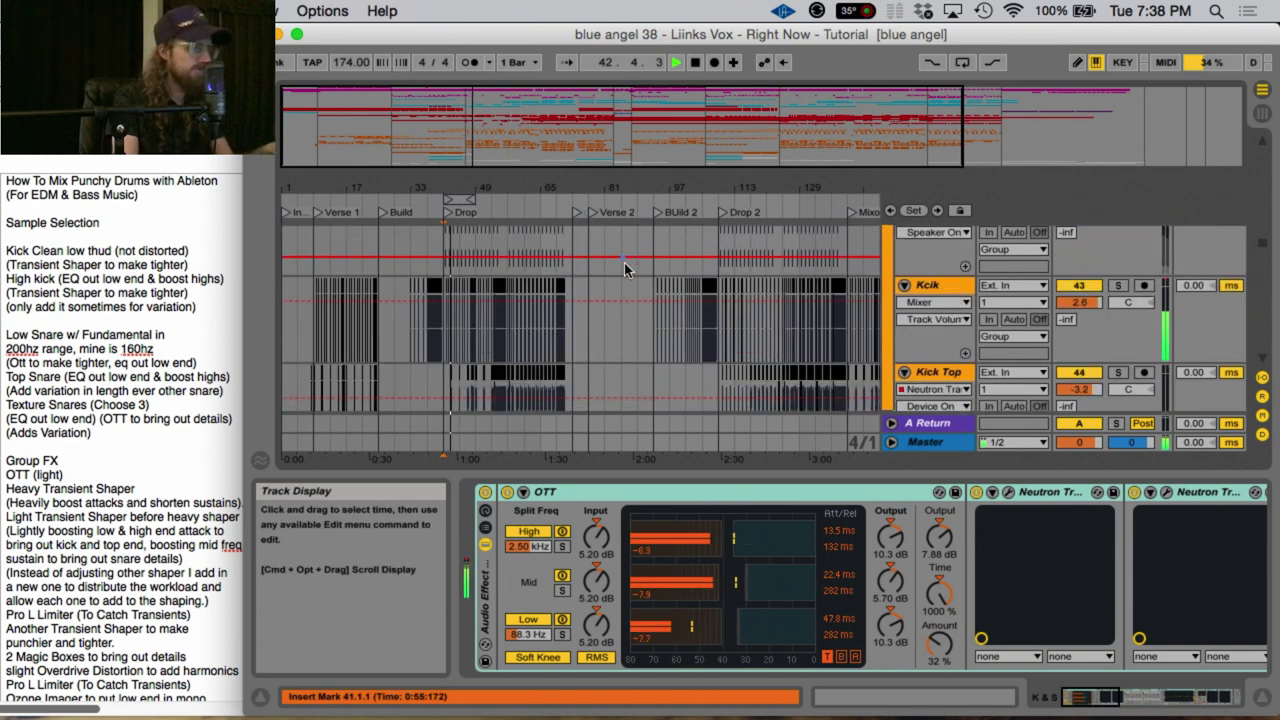
scroll(905, 275, "down", 8)
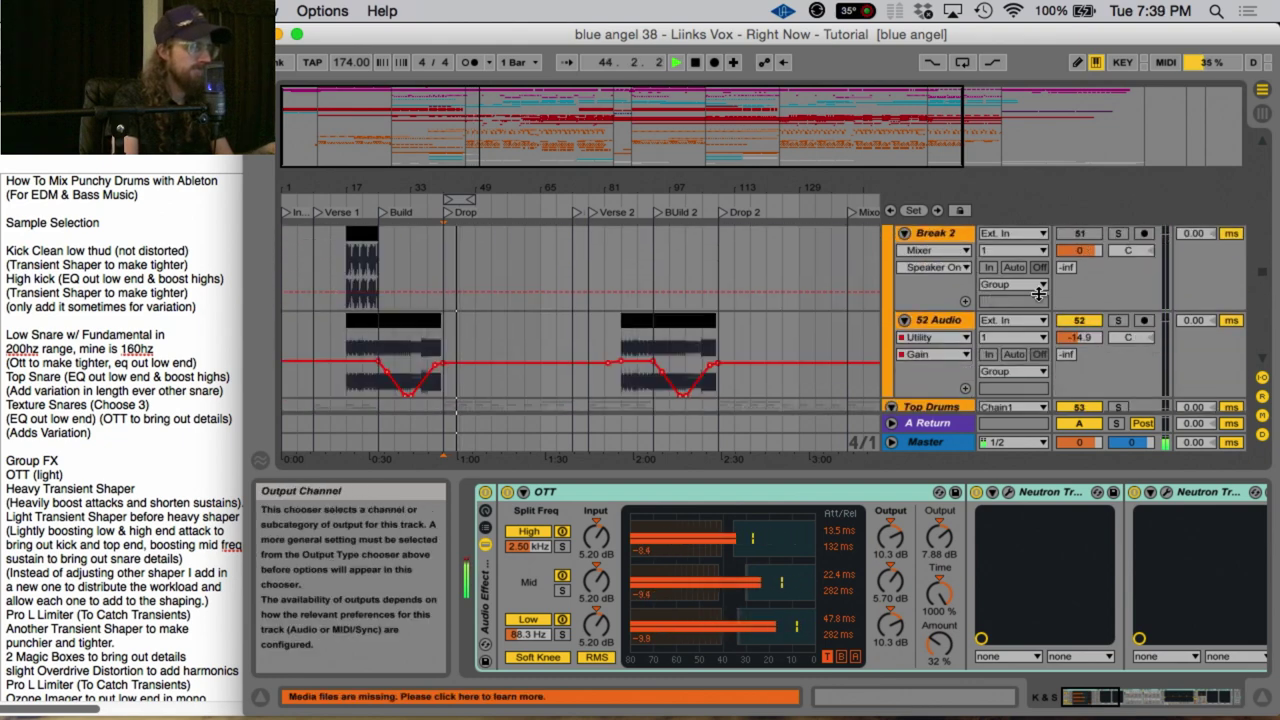
scroll(1117, 287, "up", 2)
key("space")
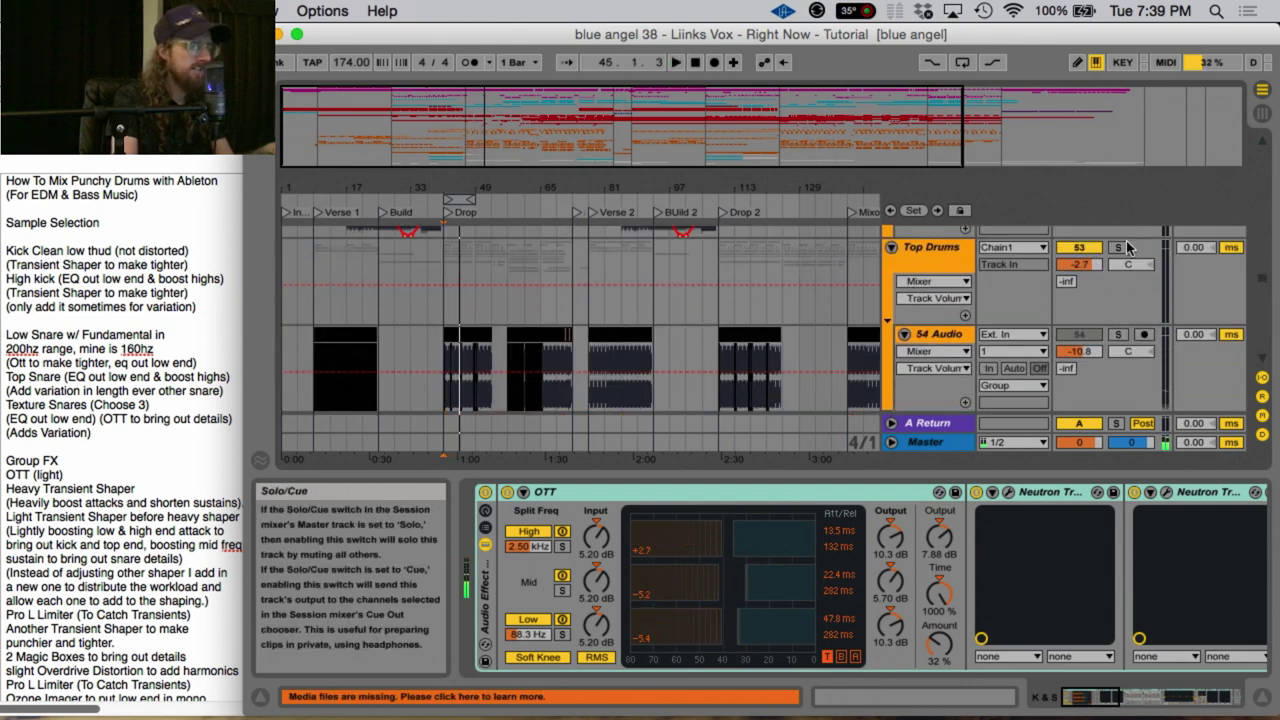
left_click(1120, 248)
key("space")
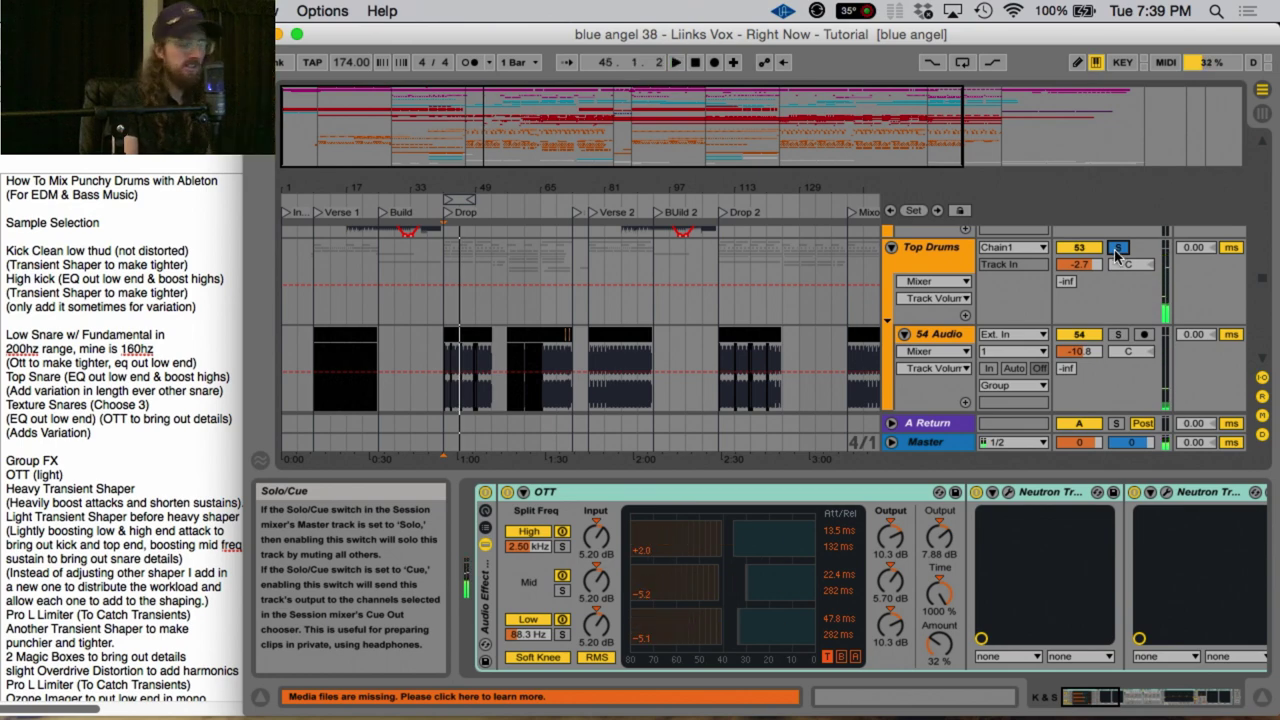
scroll(490, 340, "down", 6)
scroll(490, 340, "up", 5)
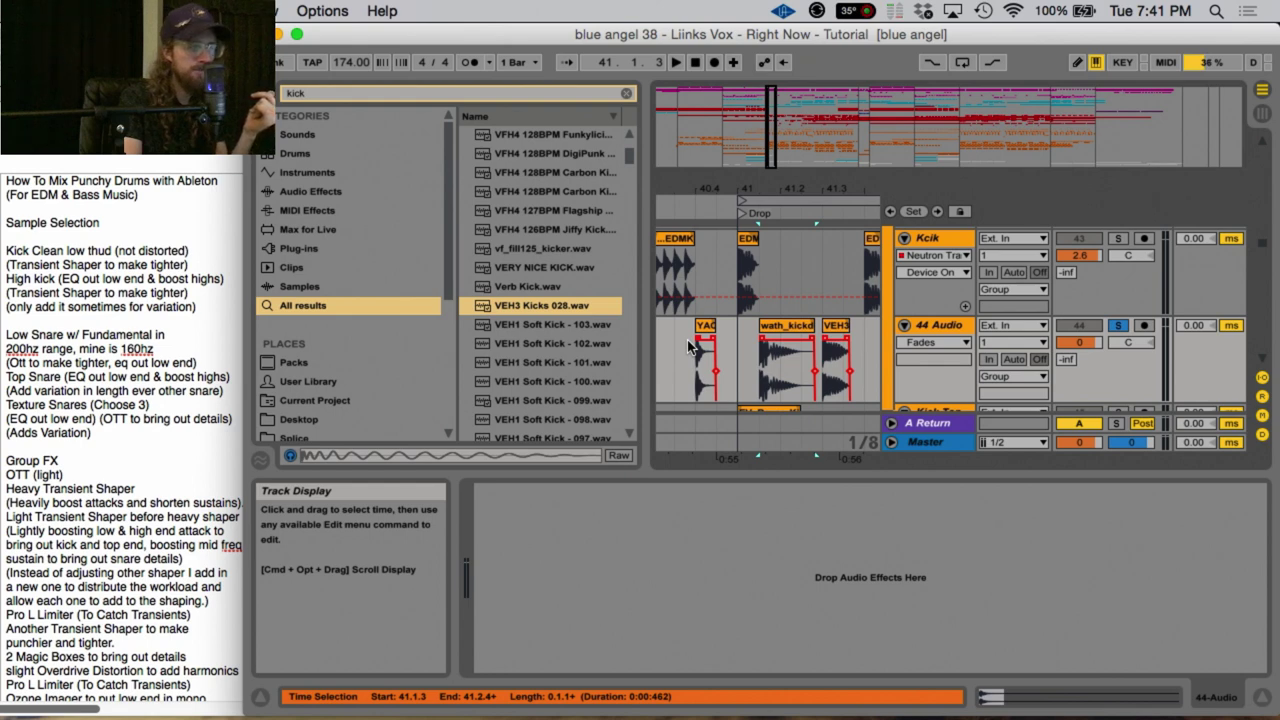
Loop 41.1.1 to 41.3.1 and play the EDMK kick with the Kcik track soloed
left_click(748, 270)
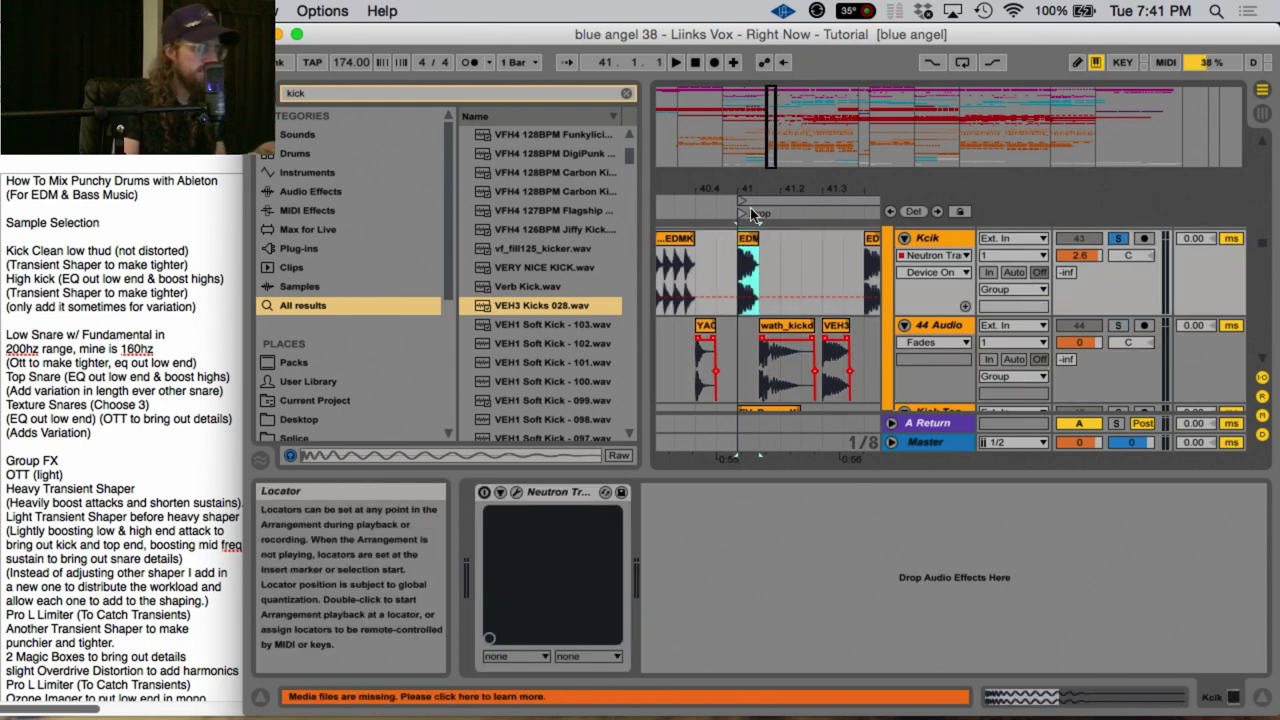
left_click_drag(740, 265, 807, 250)
key("super+l")
key("space")
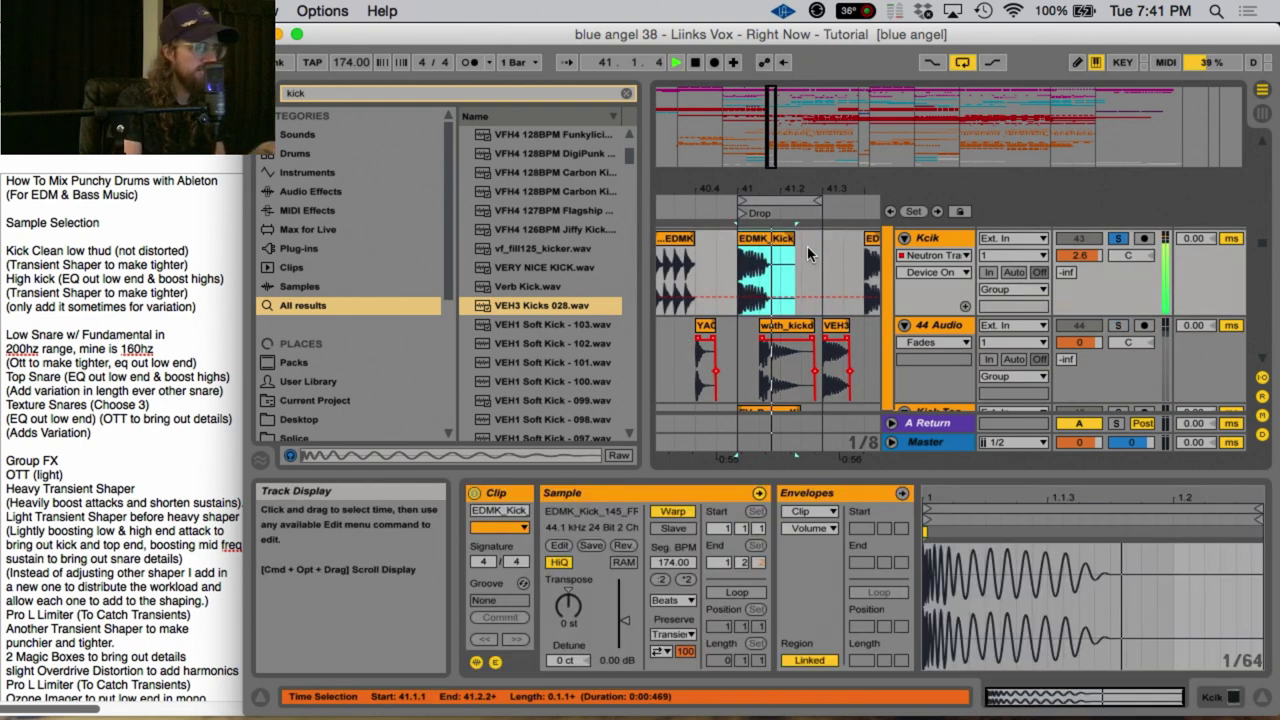
key("space")
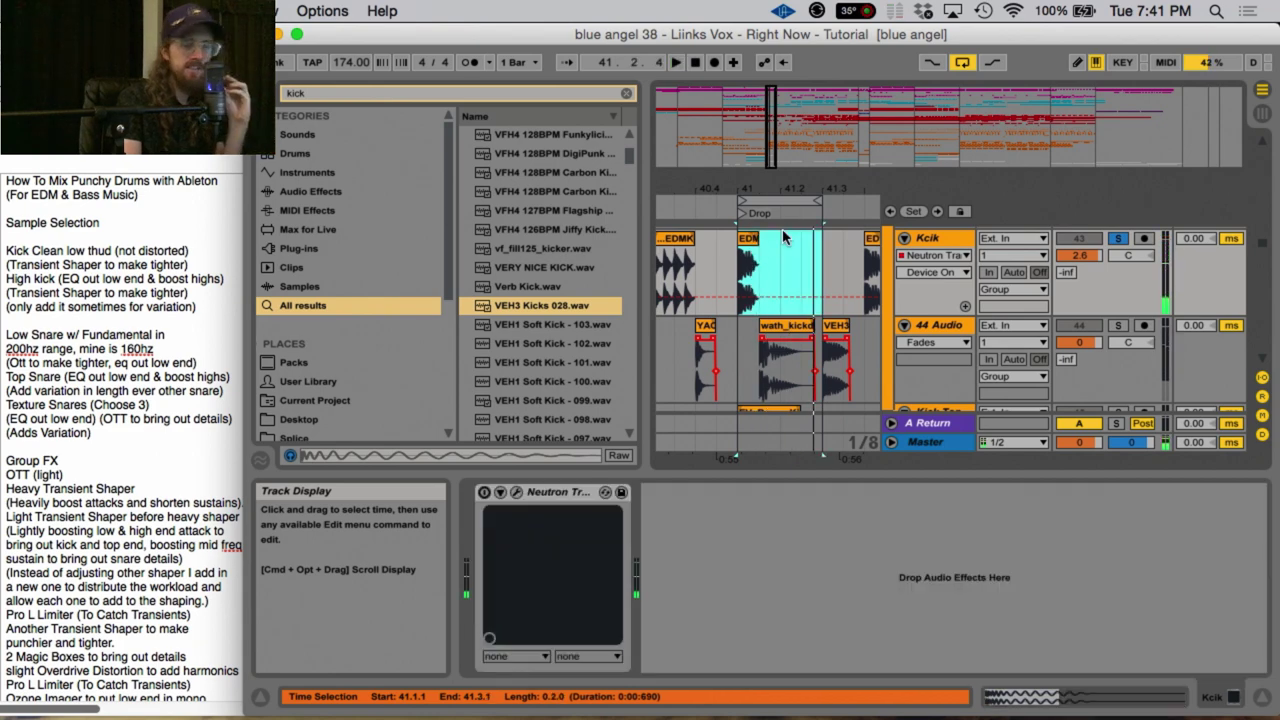
Show the fades of the EDMK kick clip at bar 41 on the Kcik track
left_click(782, 229)
left_click(748, 238)
right_click(748, 238)
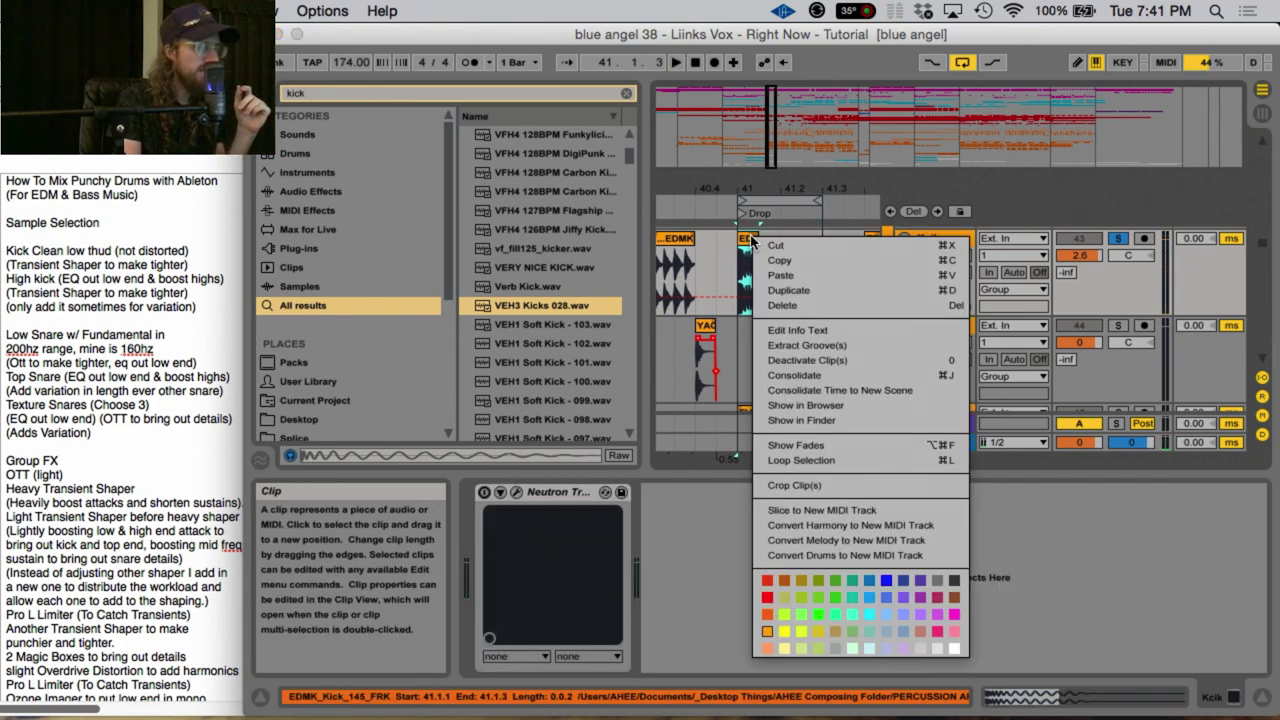
left_click(752, 243)
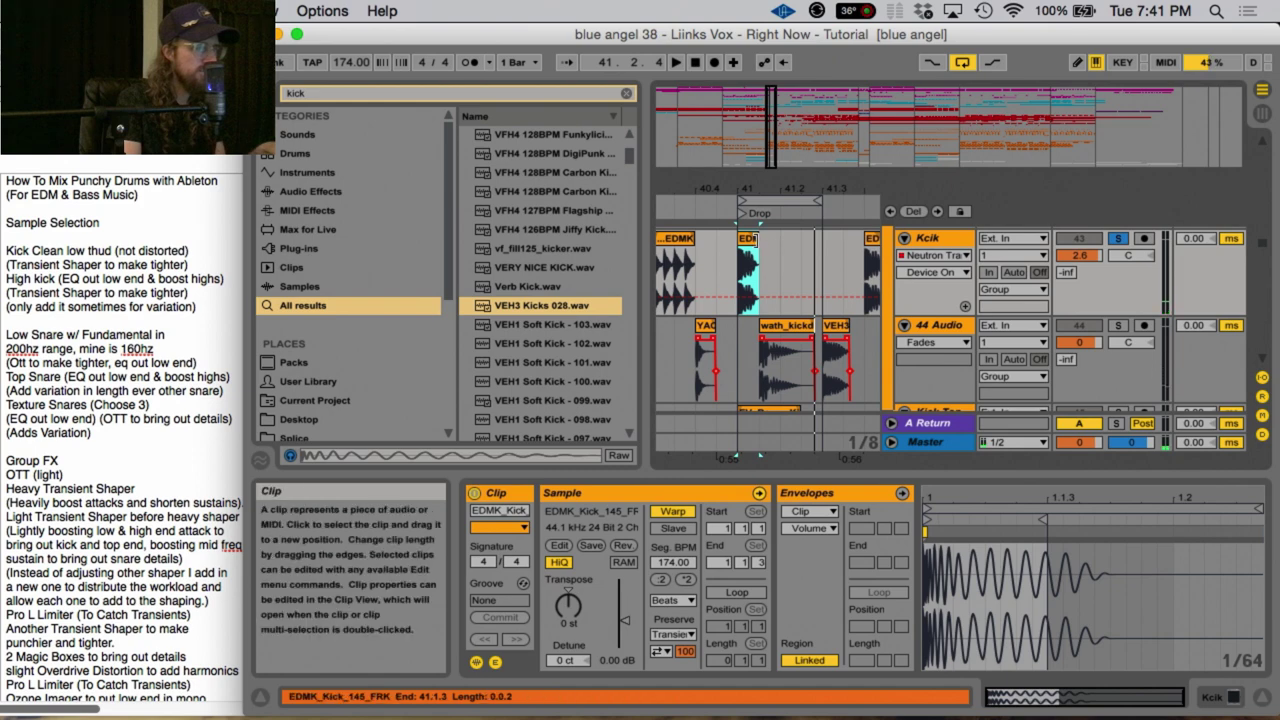
mouse_move(759, 243)
left_mouse_down()
mouse_move(781, 243)
mouse_move(759, 243)
left_mouse_up()
right_click(759, 241)
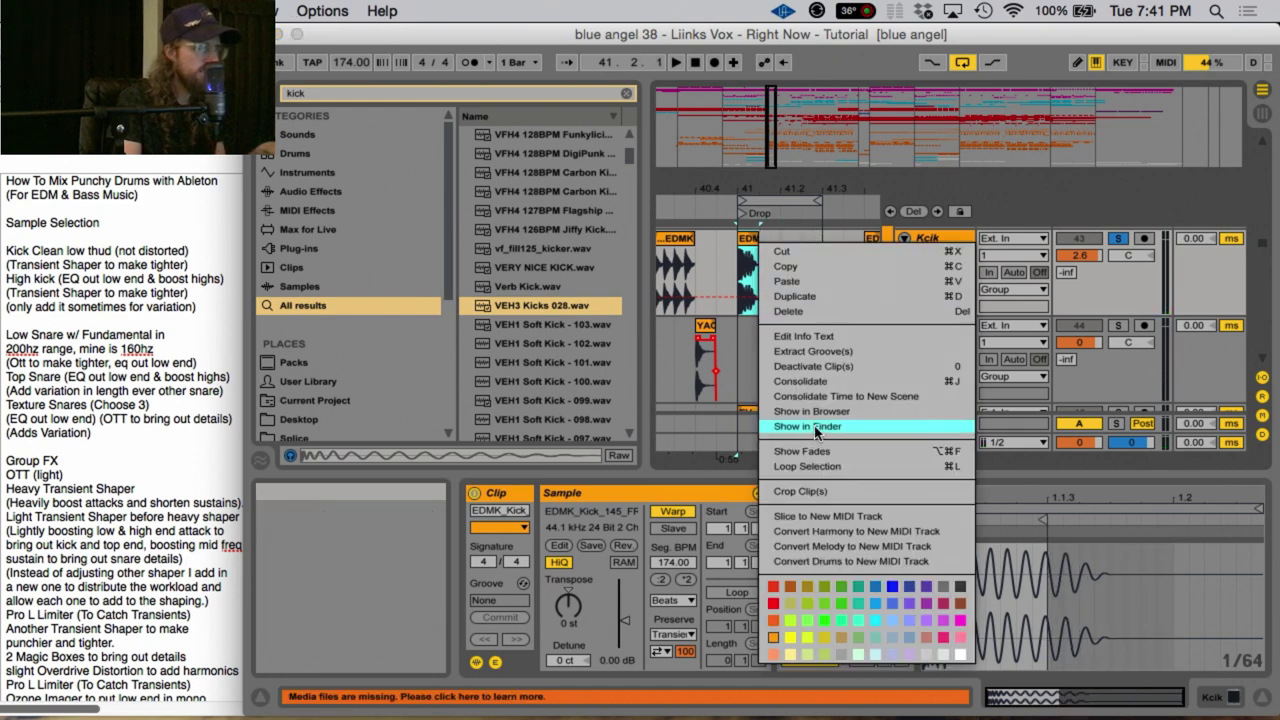
left_click(814, 452)
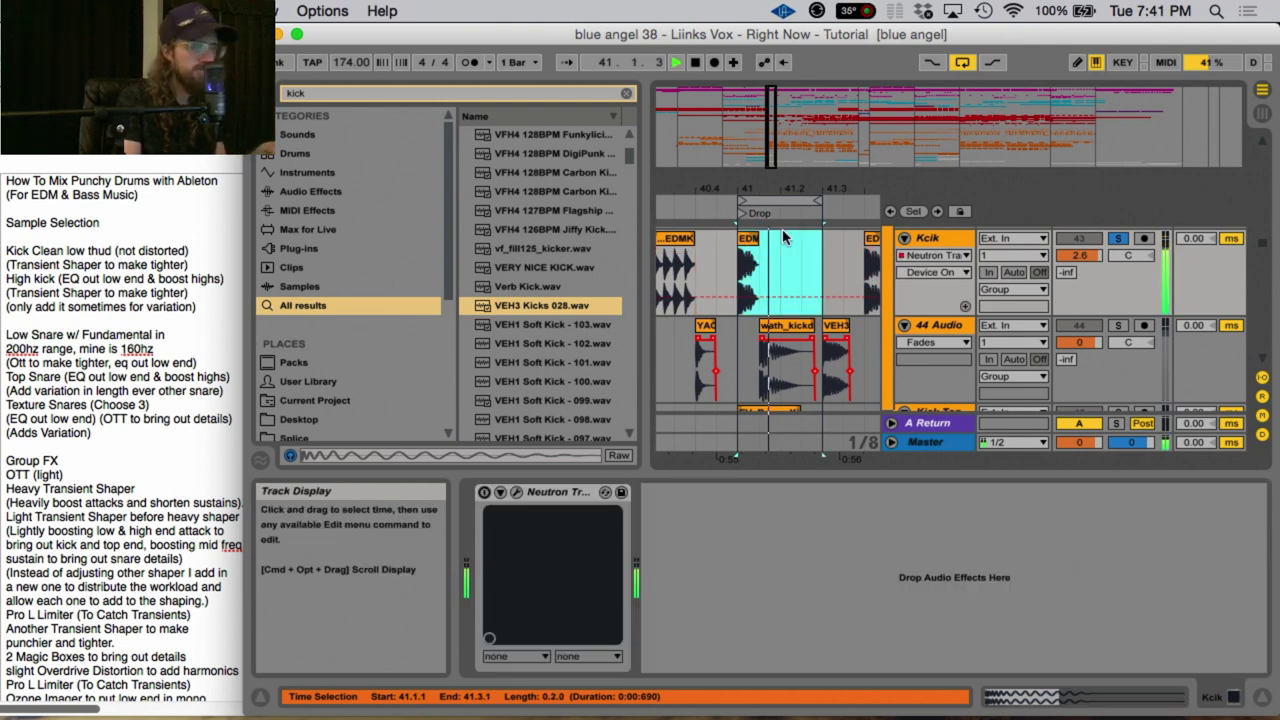
left_click(782, 237)
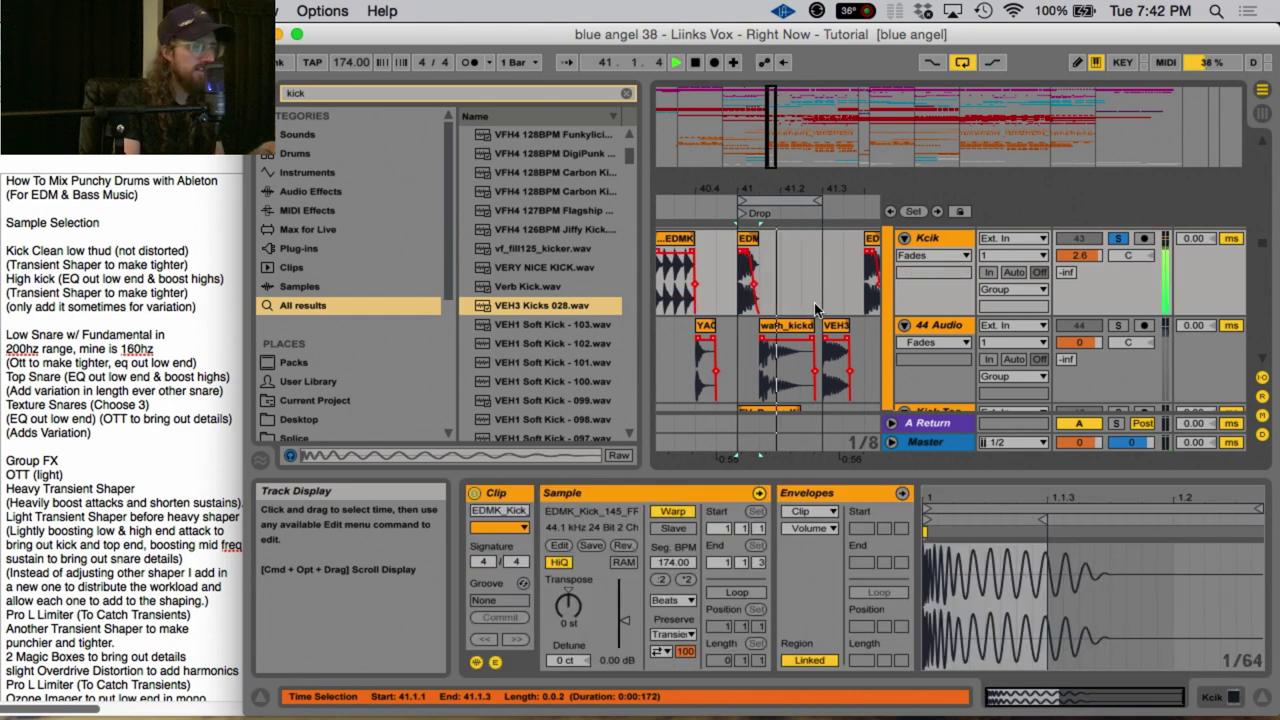
With 44 Audio soloed, move the wath_kickdrum clip to 41.1.1 and audition YACHT KICK looped from 40.4.1 to 41.1.1
left_click(1118, 325)
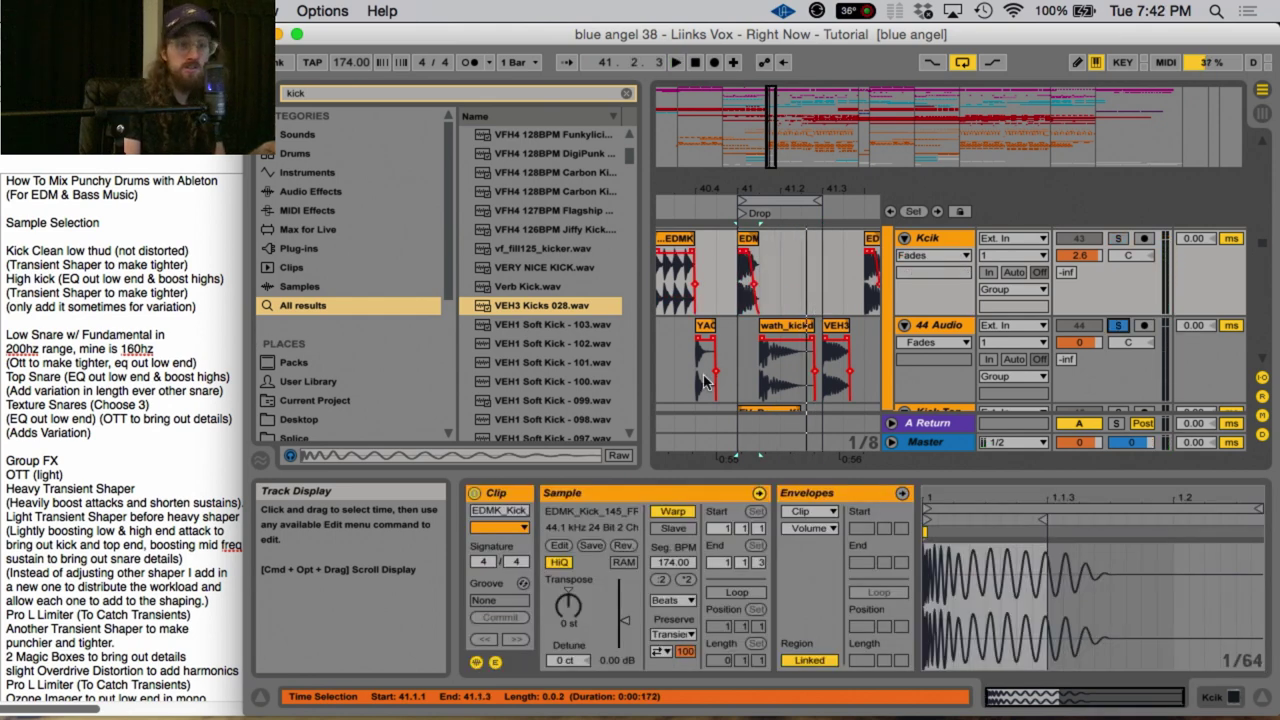
left_click_drag(775, 328, 753, 328)
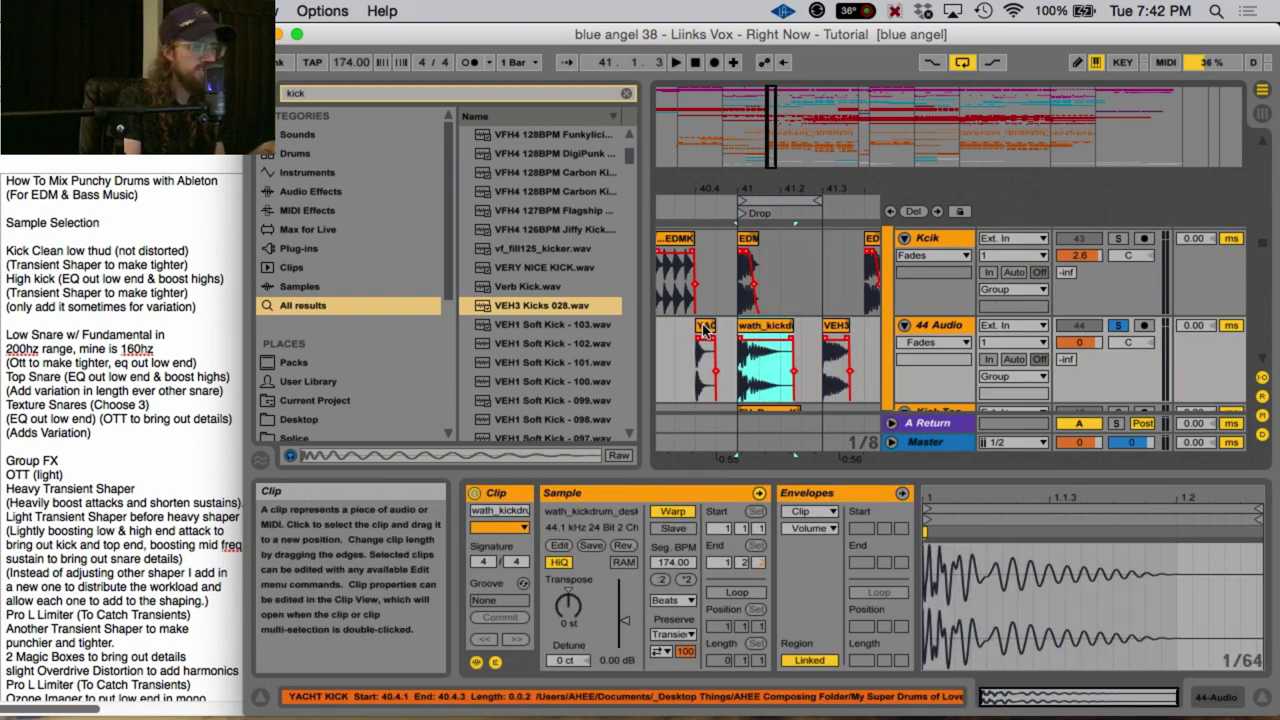
left_click(706, 328)
left_click_drag(706, 328, 729, 342)
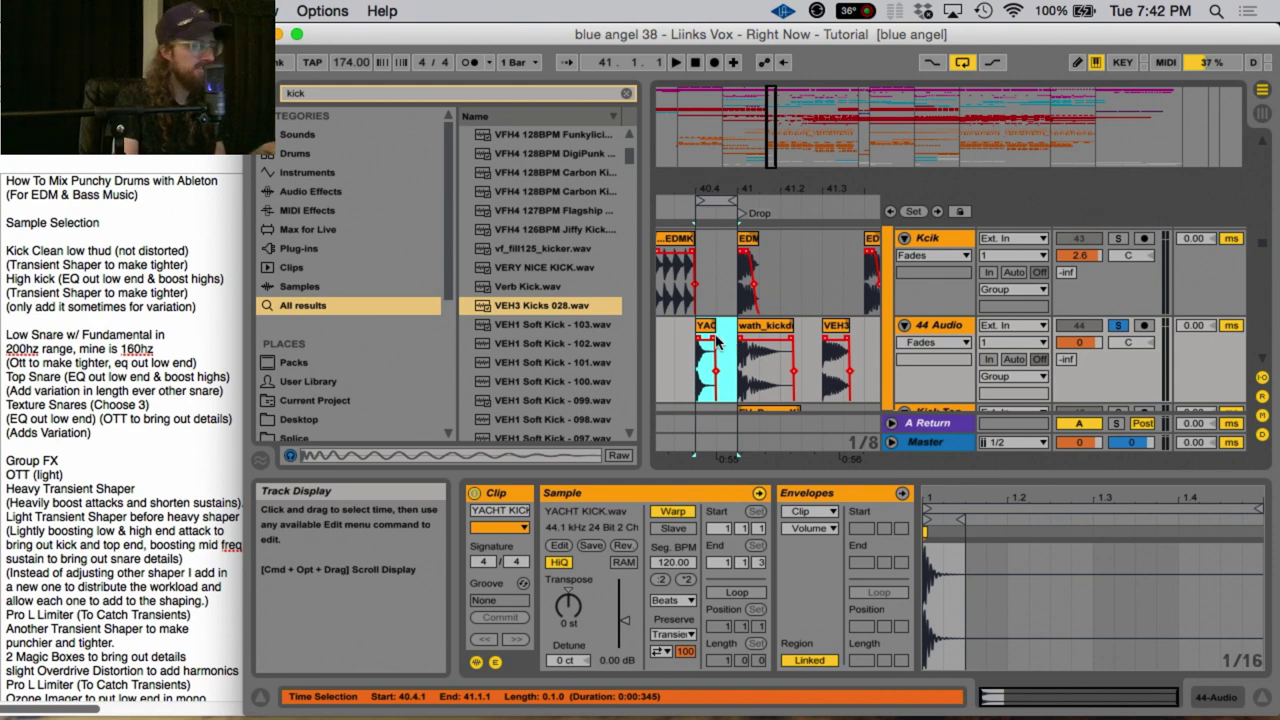
key("space")
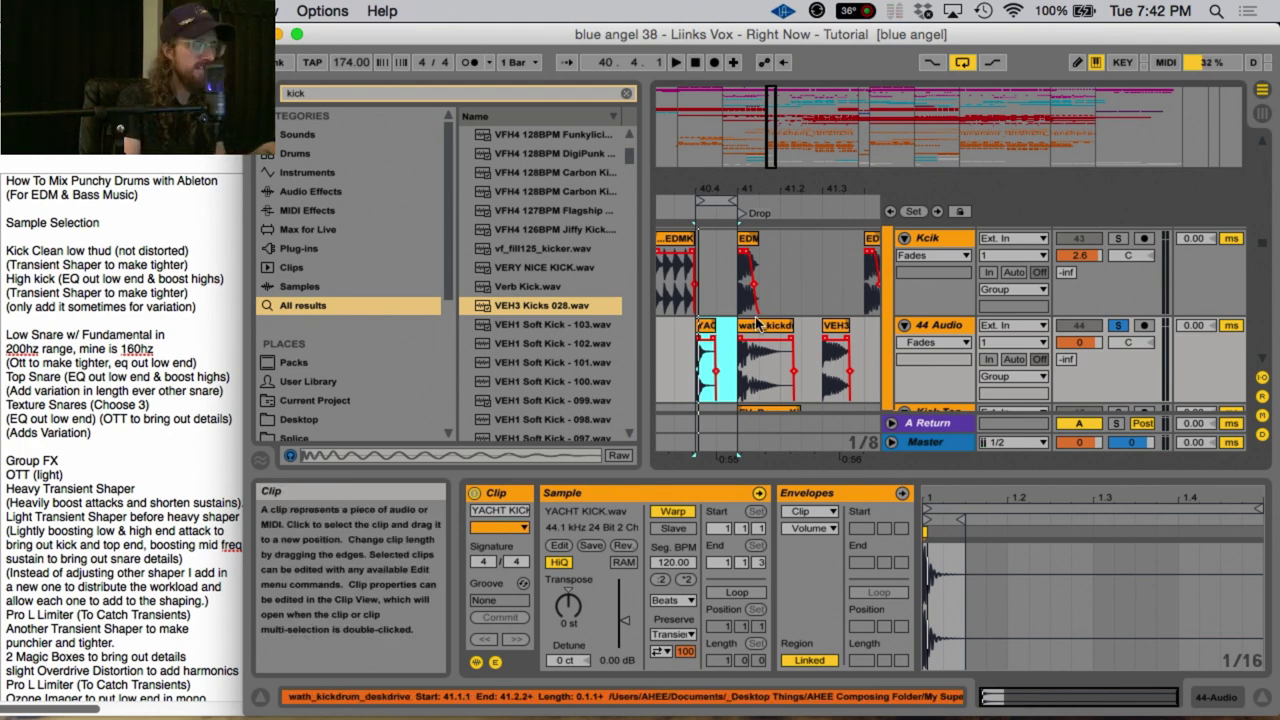
Loop 41.1.1 to 41.3.1 and play the wath_kickdrum clip on the 44 Audio track
left_click(758, 325)
left_click(822, 325, "shift")
key("space")
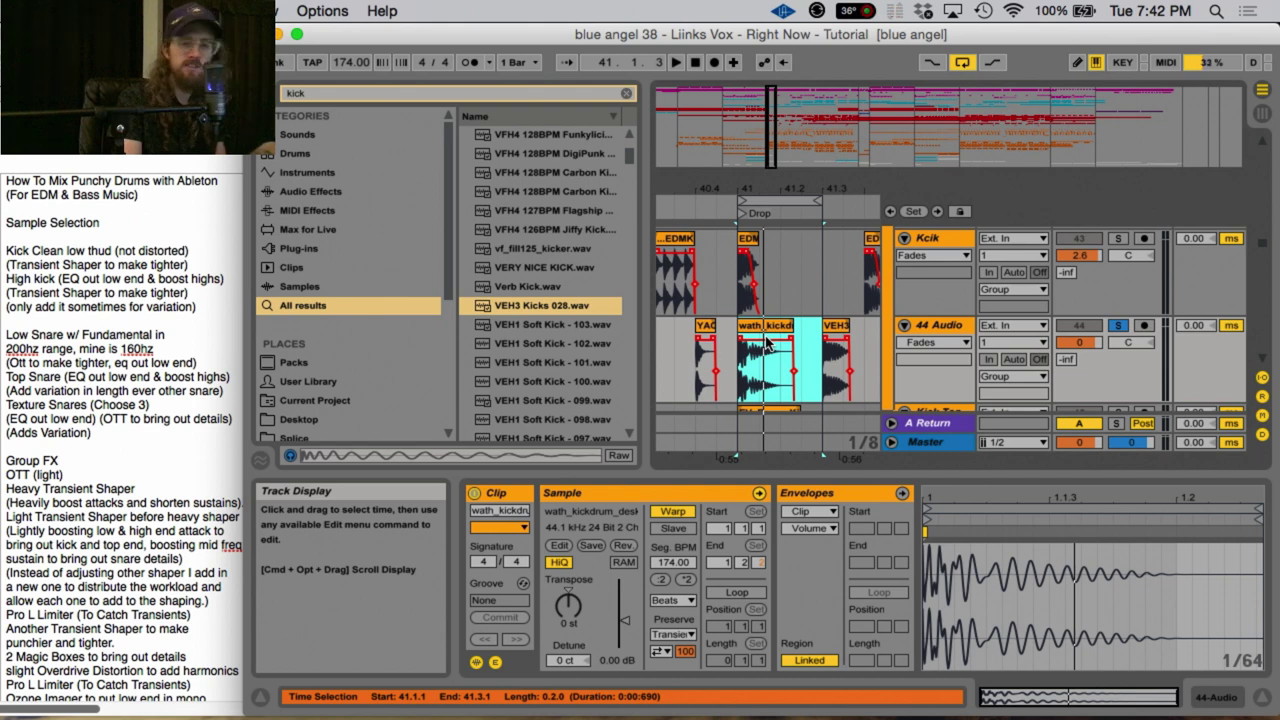
Compare the kick waveforms up close, and place the VEH3 Kicks 028 clip at 41.1.1 on 44 Audio to play it
left_click_drag(756, 187, 756, 265)
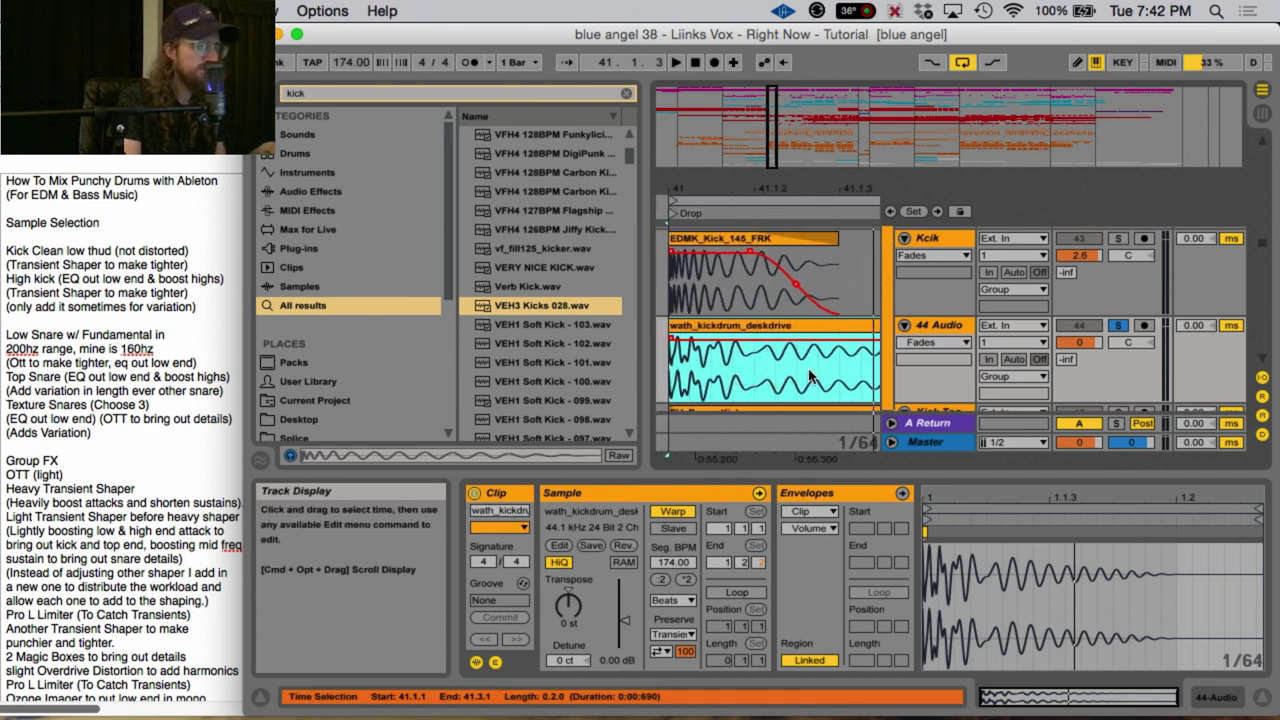
mouse_move(762, 187)
left_mouse_down()
mouse_move(742, 163)
mouse_move(770, 195)
left_mouse_up()
left_click(770, 195)
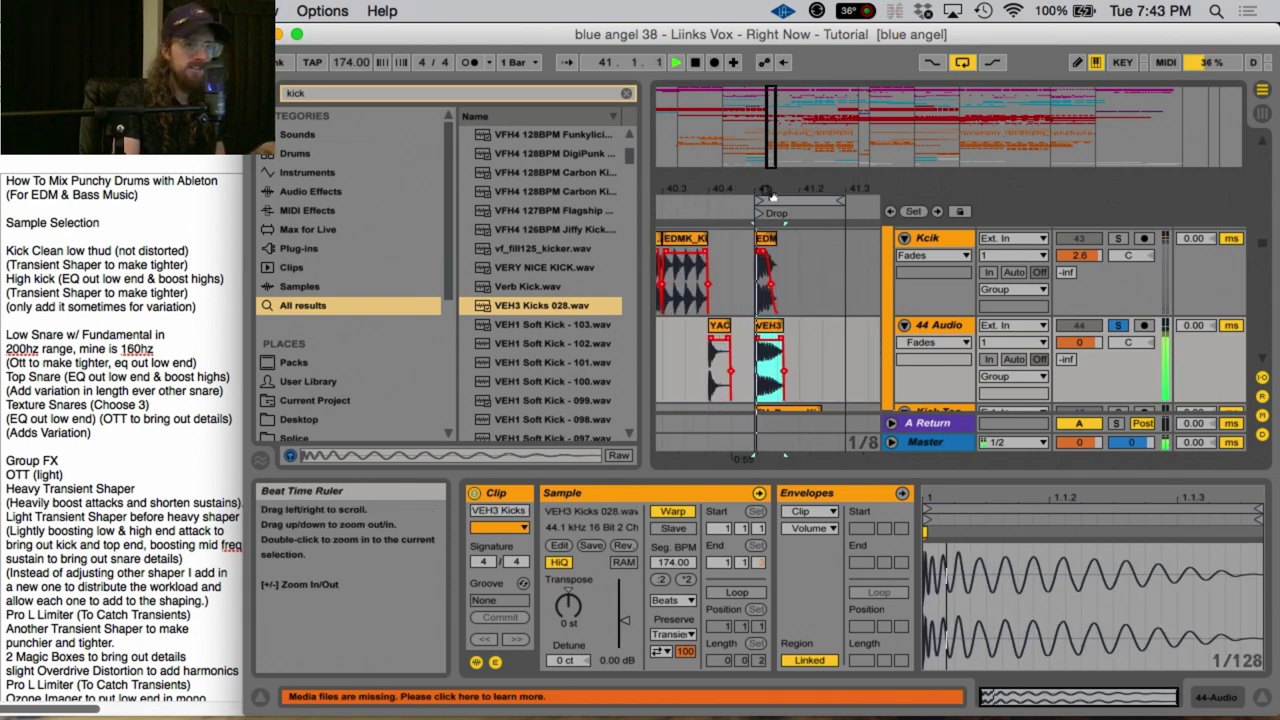
key("space")
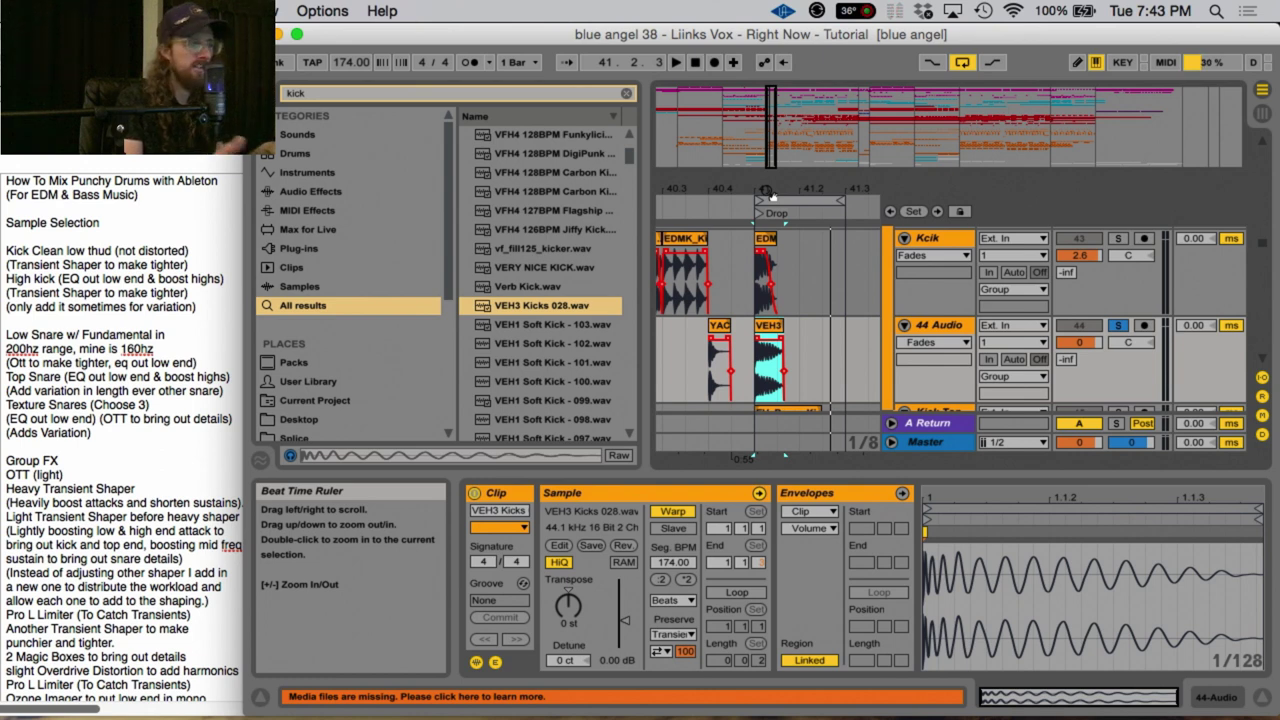
Switch the solo between the Kcik and 44 Audio tracks and play the loop to compare their kicks
left_click(1119, 239)
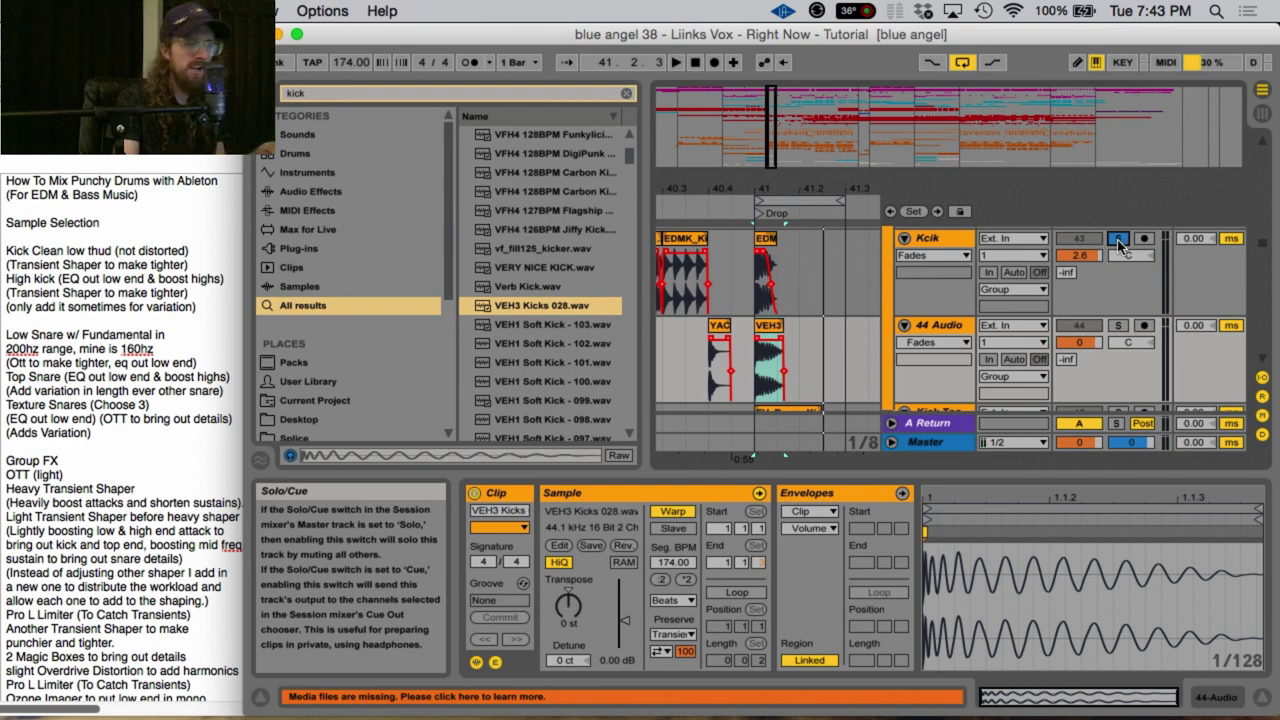
left_click(1118, 326)
key("space")
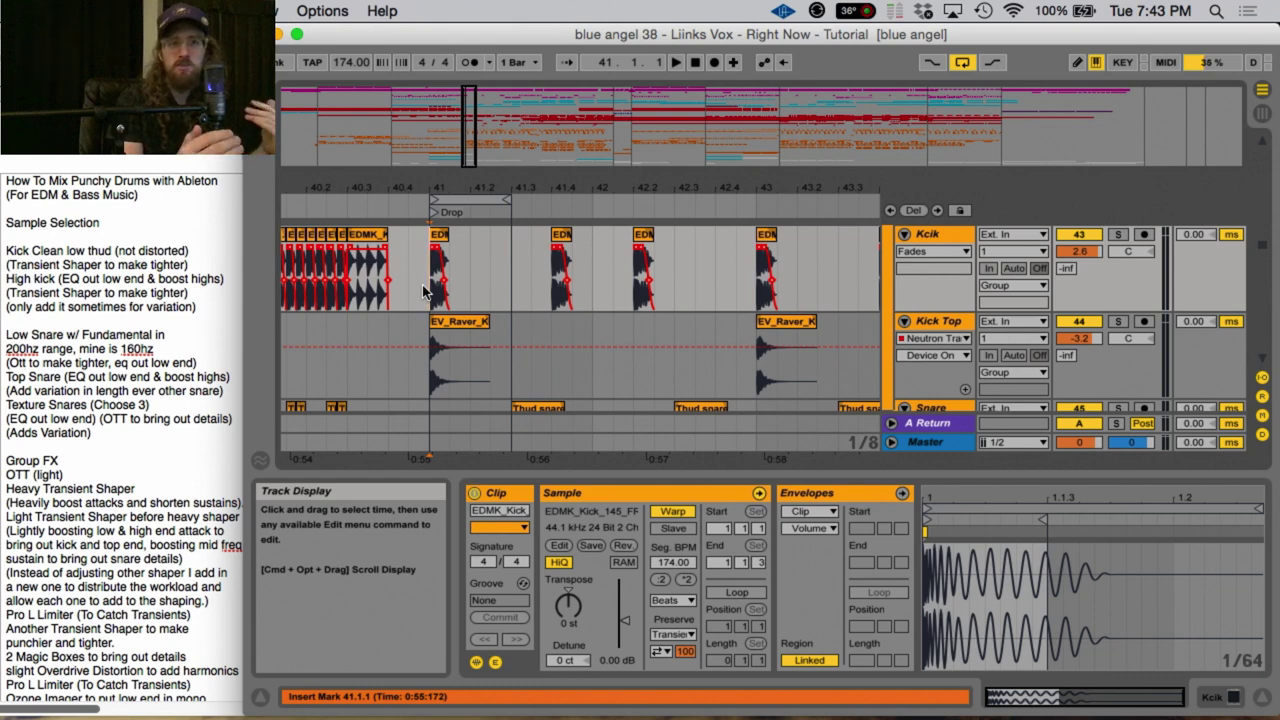
Solo the Kick Top track and play its EV_Raver_Kick clip at bar 41 with the track's devices displayed
left_click(459, 321)
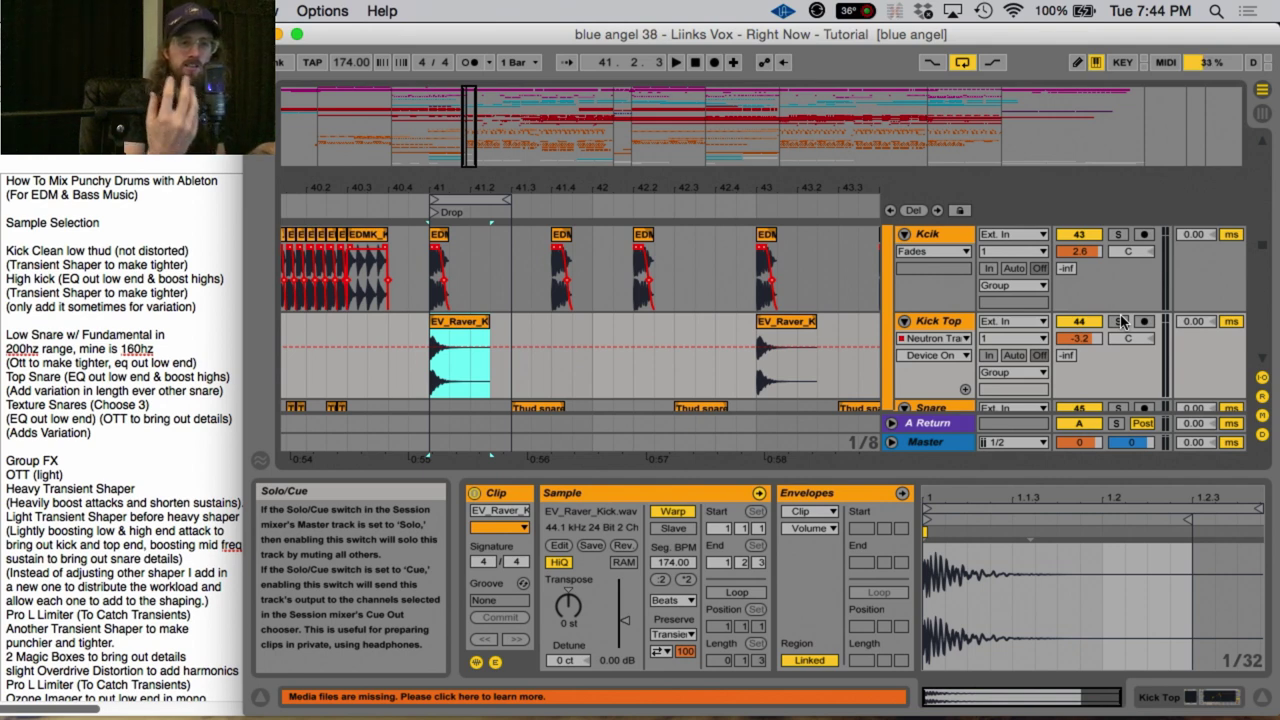
left_click(1118, 321)
key("shift+Tab")
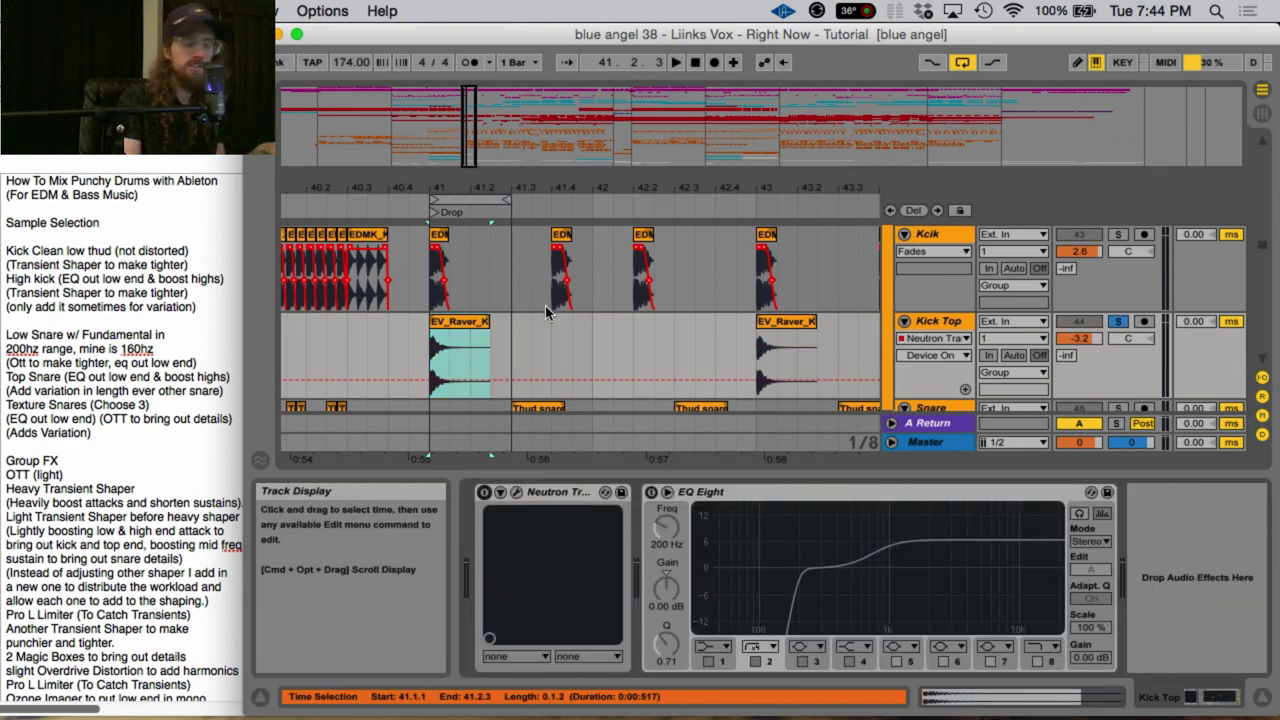
left_click(443, 325)
key("space")
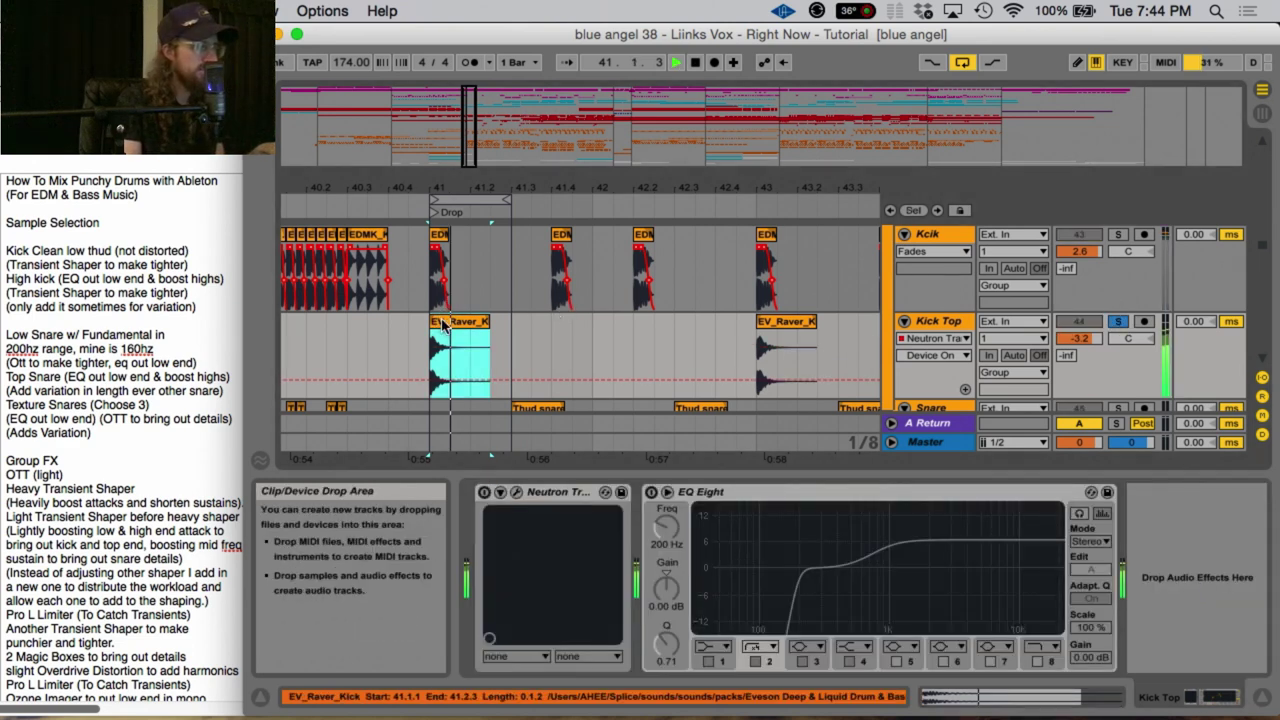
key("space")
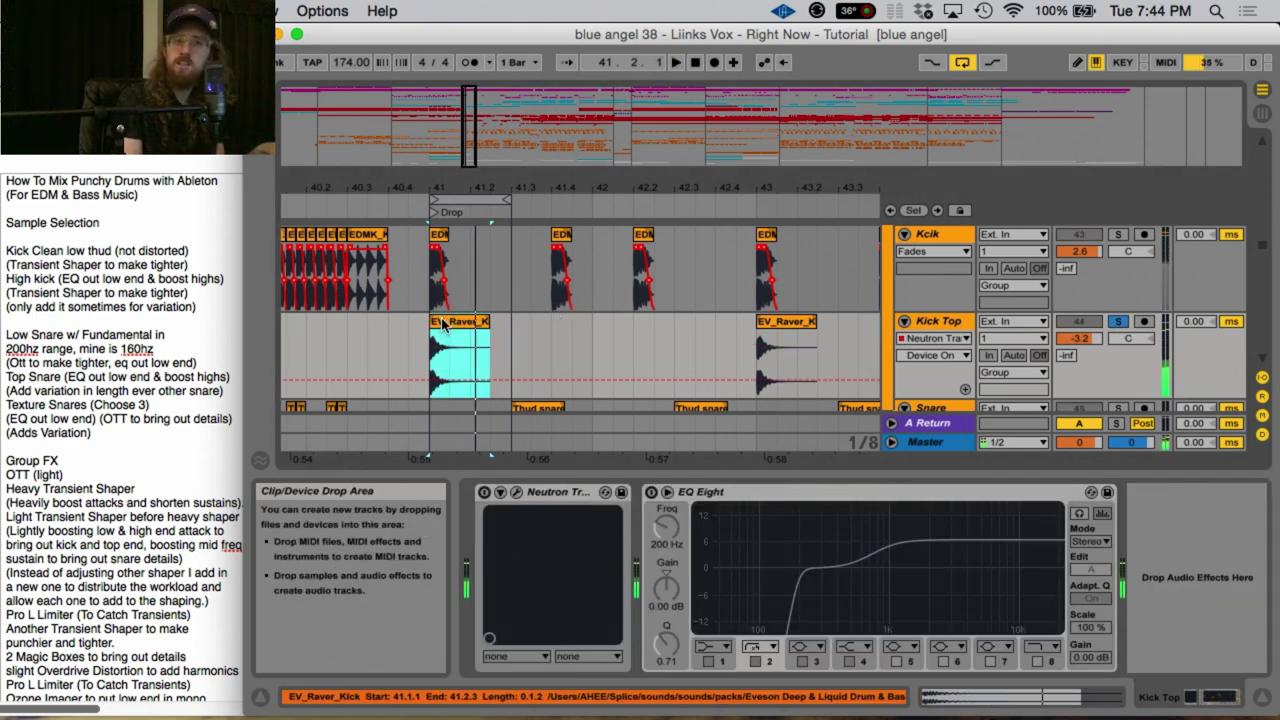
Turn on the EQ Eight device on the Kick Top track
left_click_drag(437, 172, 437, 181)
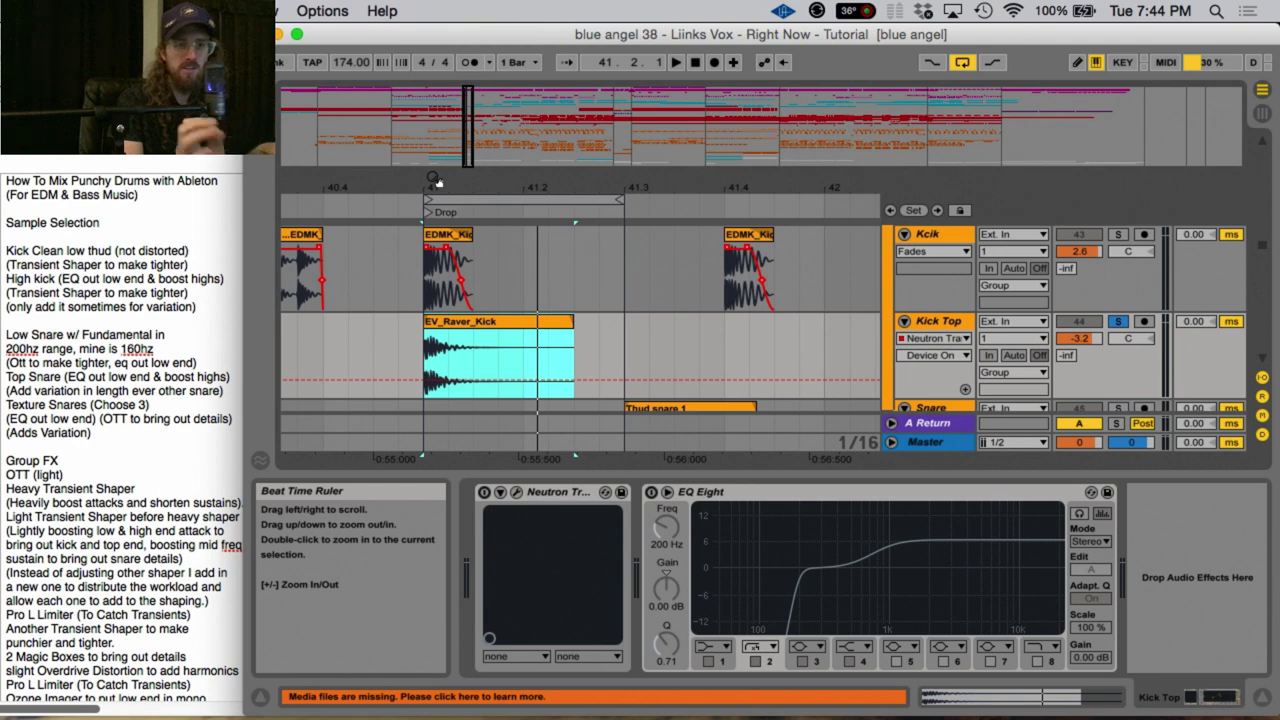
left_click(700, 512)
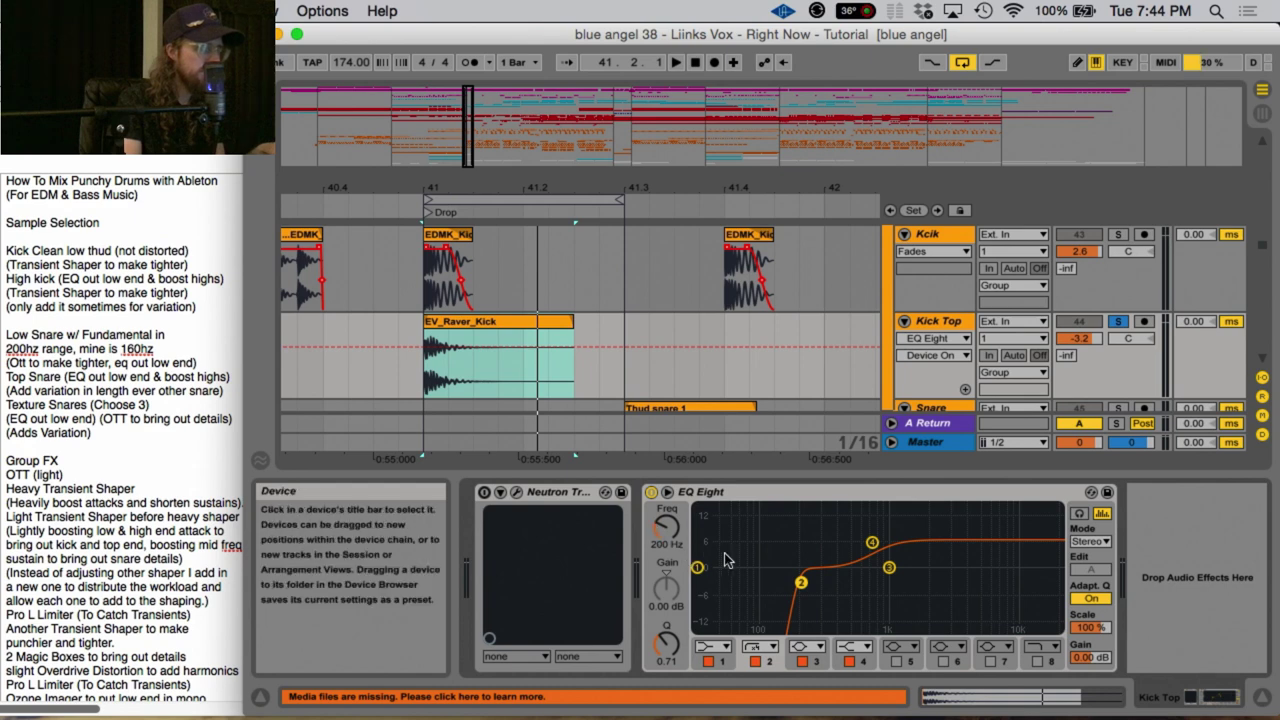
Examine the low-cut and high-shelf band settings of the Kick Top EQ Eight, and play the equalized kick in the loop
left_click(801, 582)
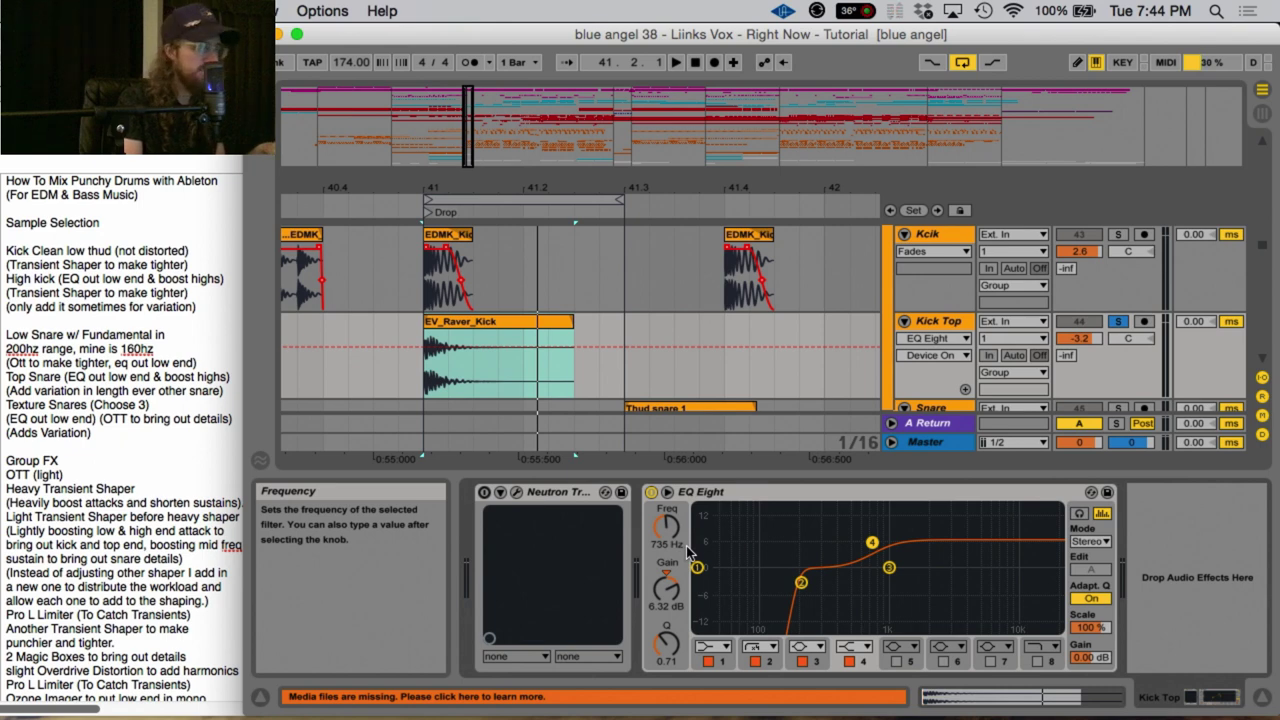
key("space")
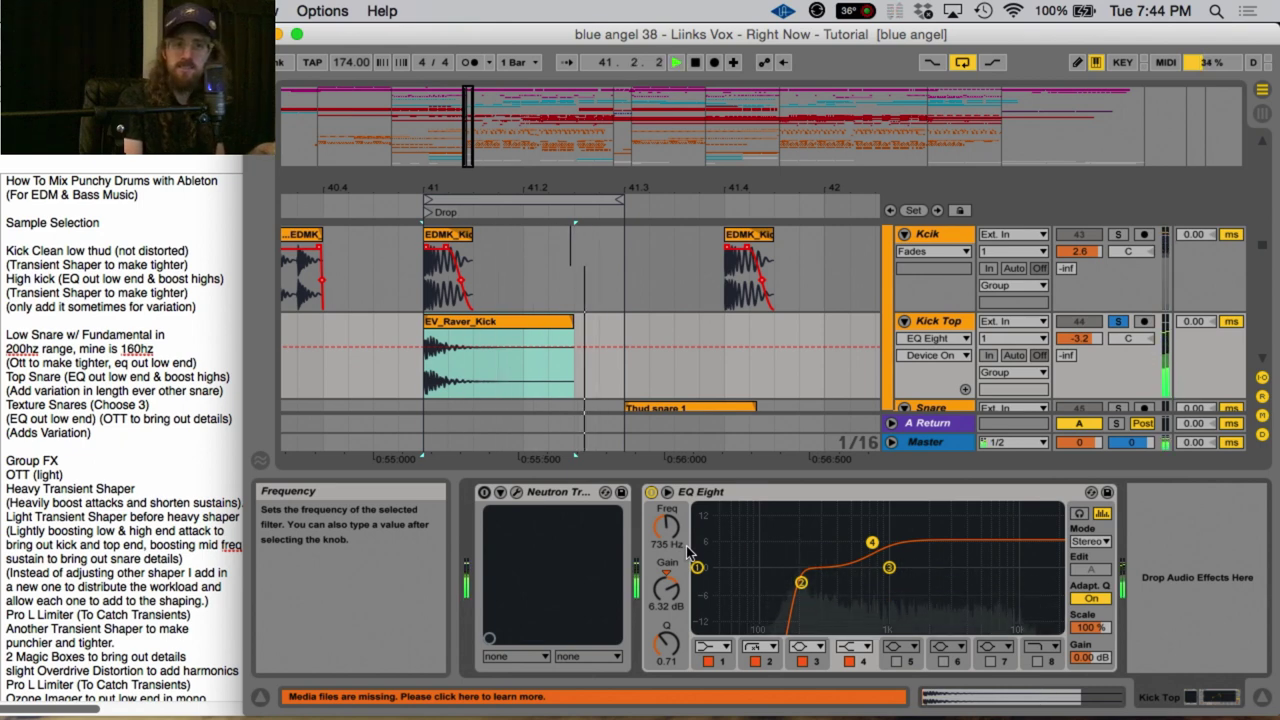
key("space")
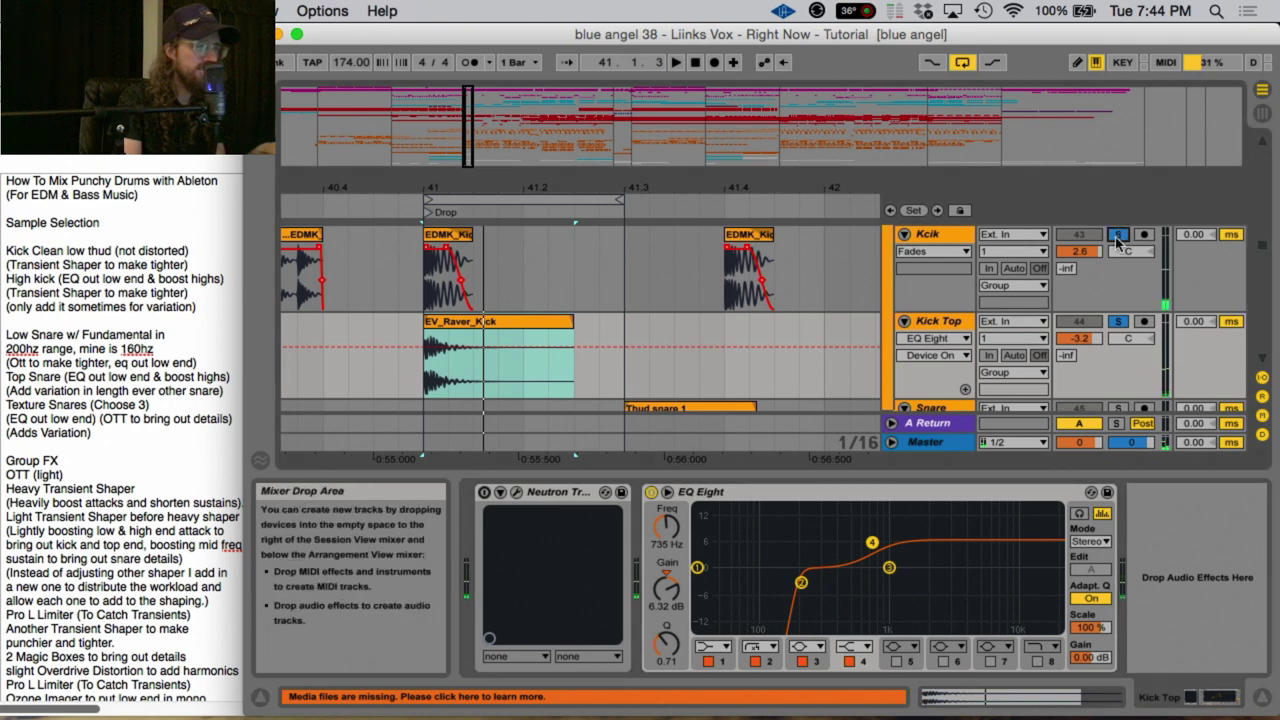
Solo Kcik alongside Kick Top and play the loop with the Kick Top solo on and off to compare the layering
key("space")
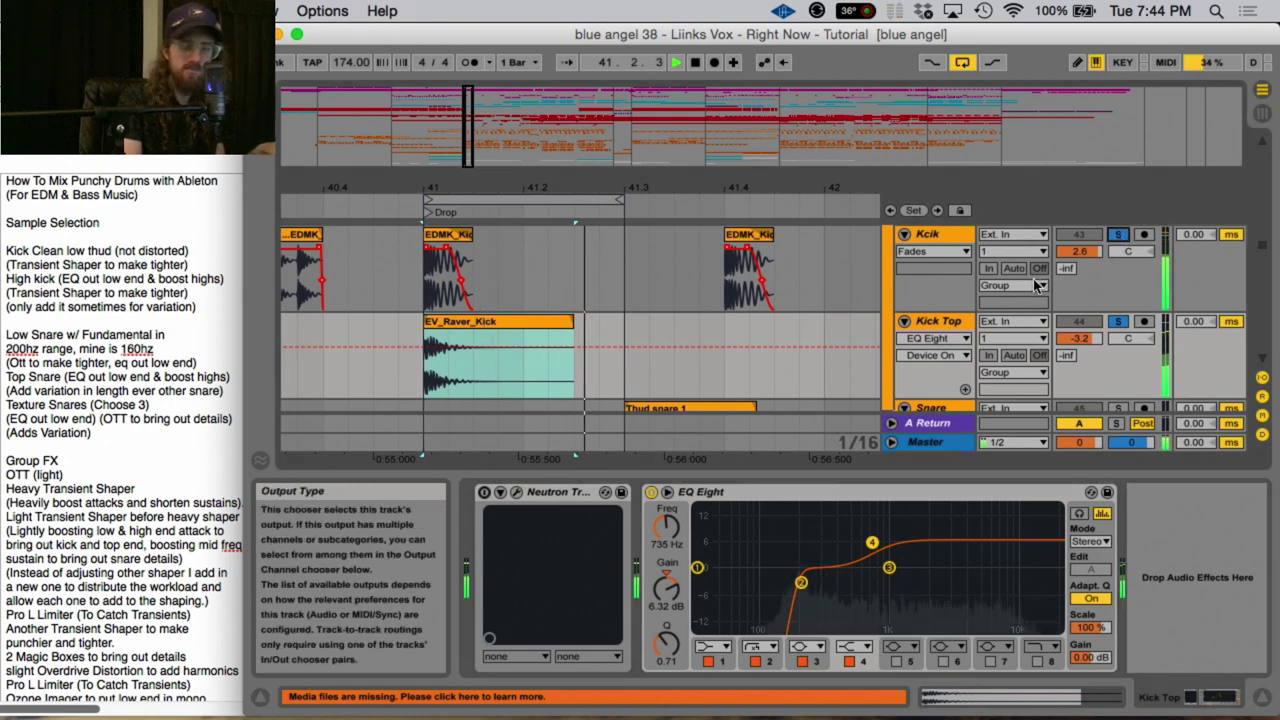
key("space")
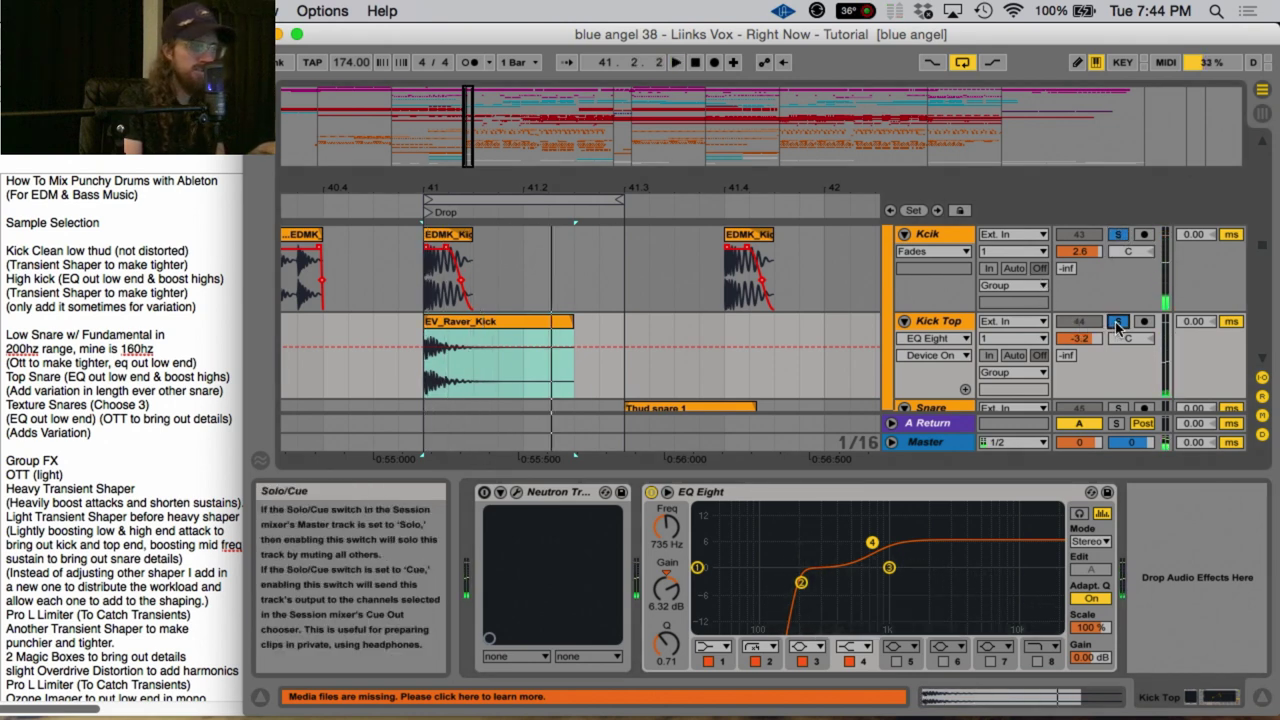
left_click(1117, 322)
key("space")
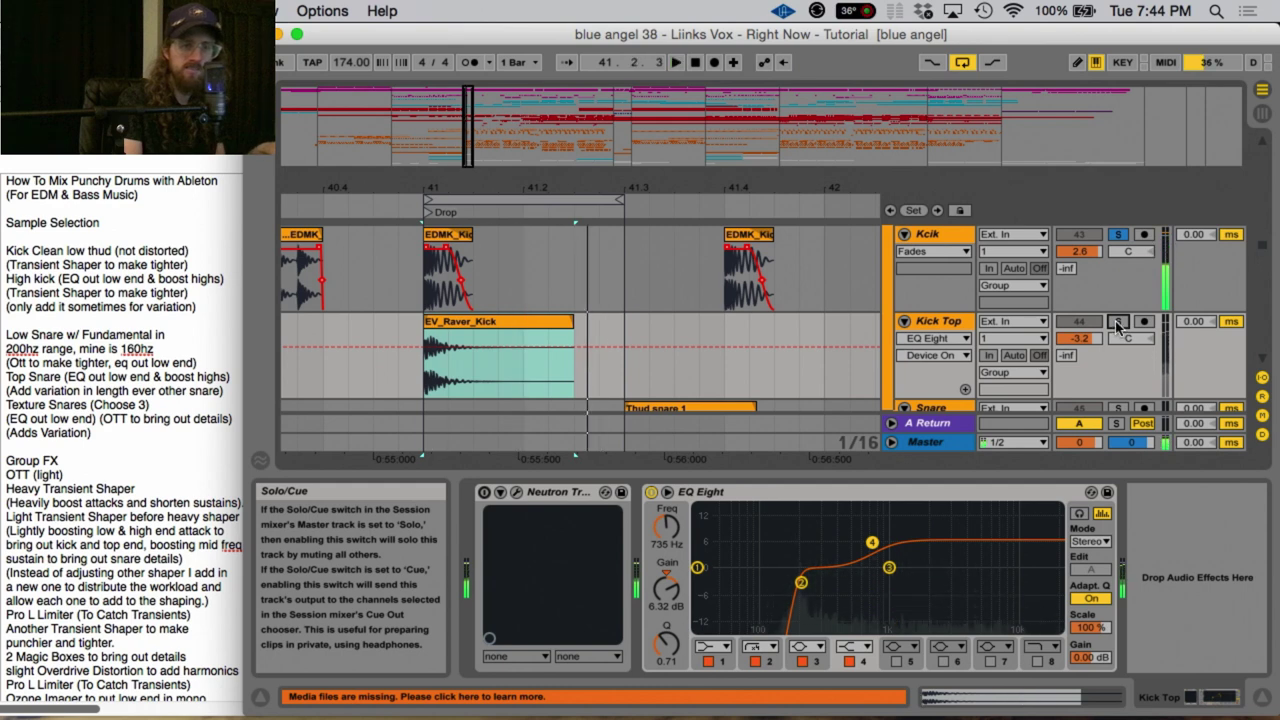
left_click(1117, 322)
key("space")
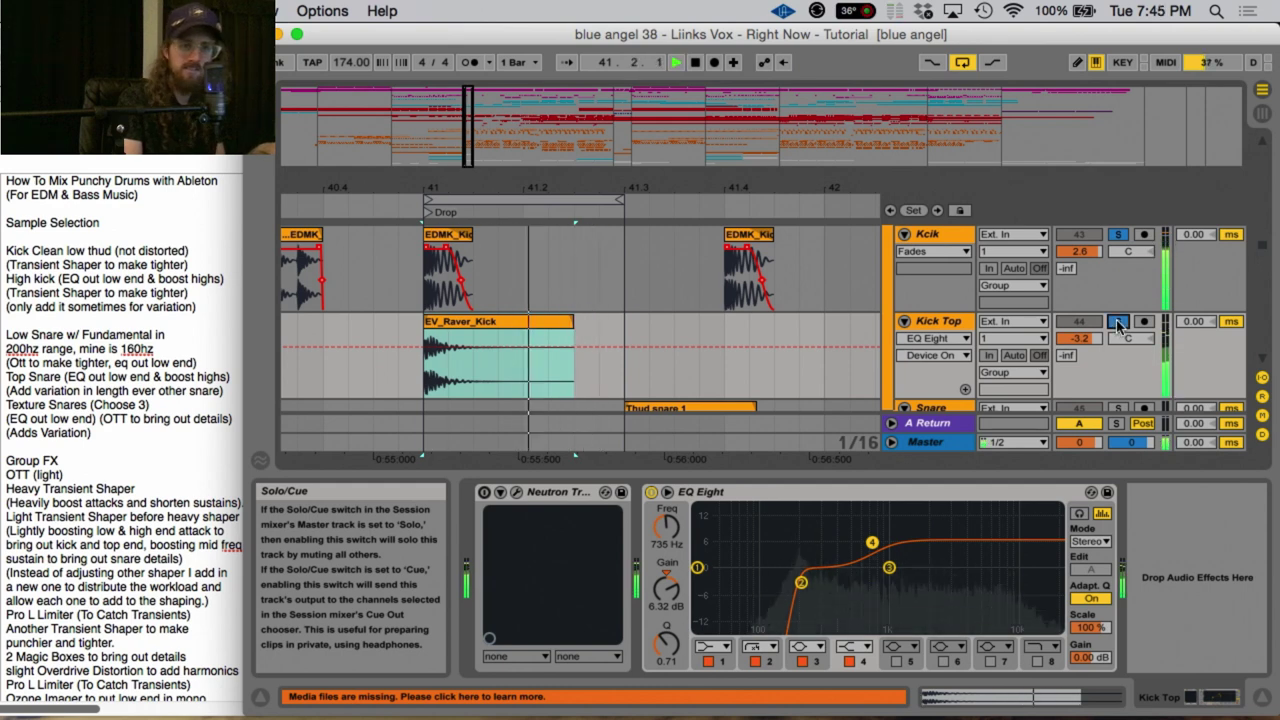
key("space")
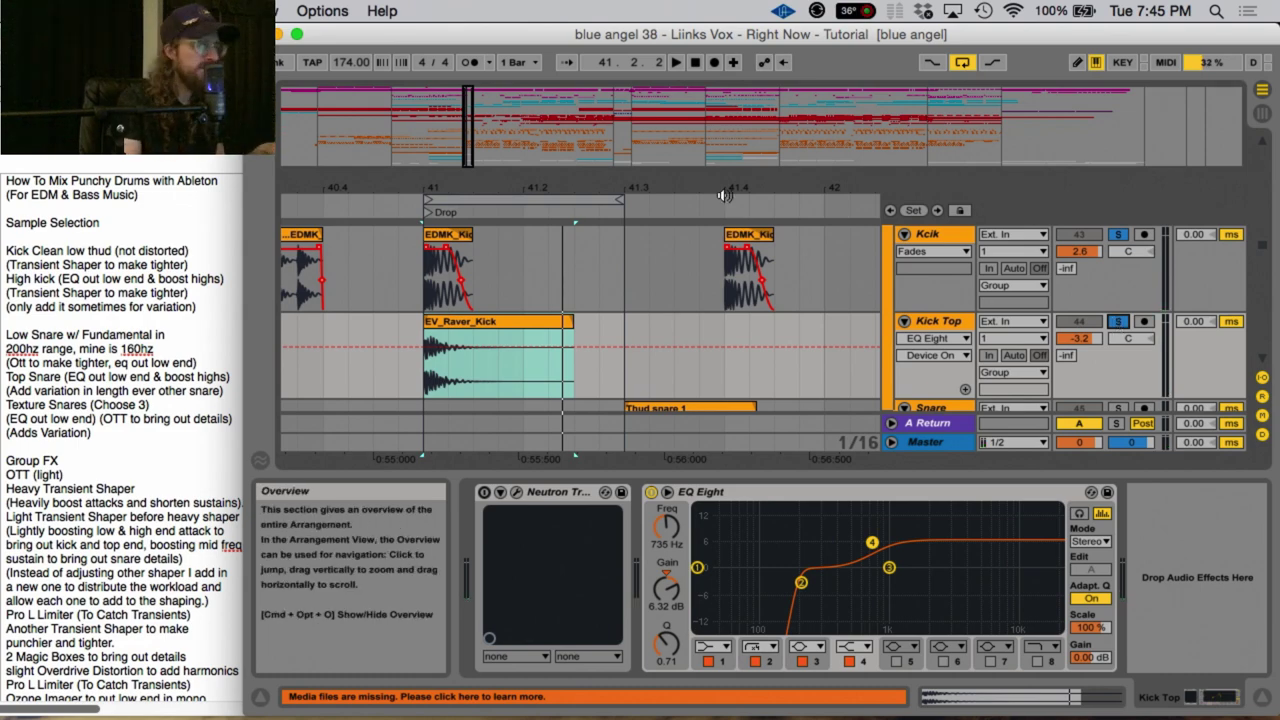
Play the Kcik and Kick Top tracks over the 41.1.1 to 43.1.1 selection, and play the Drop 2 kicks from 109.1.1
left_click_drag(725, 195, 625, 190)
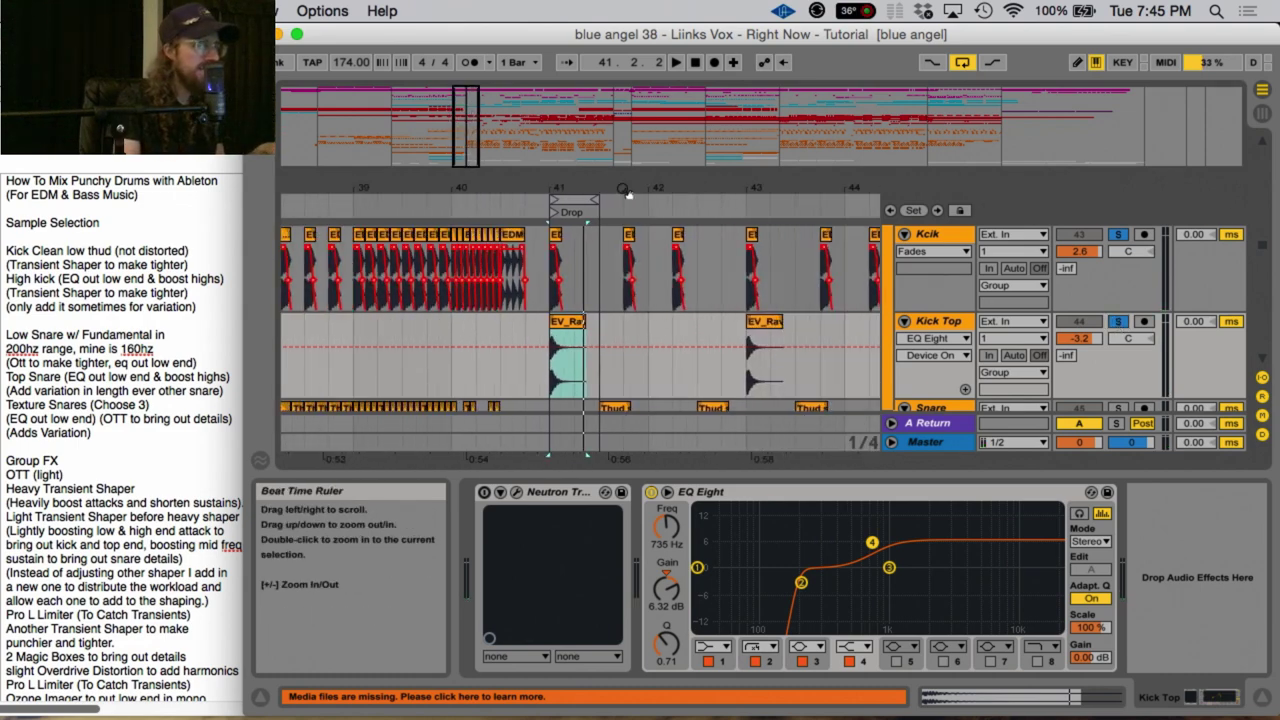
left_click_drag(545, 296, 737, 323)
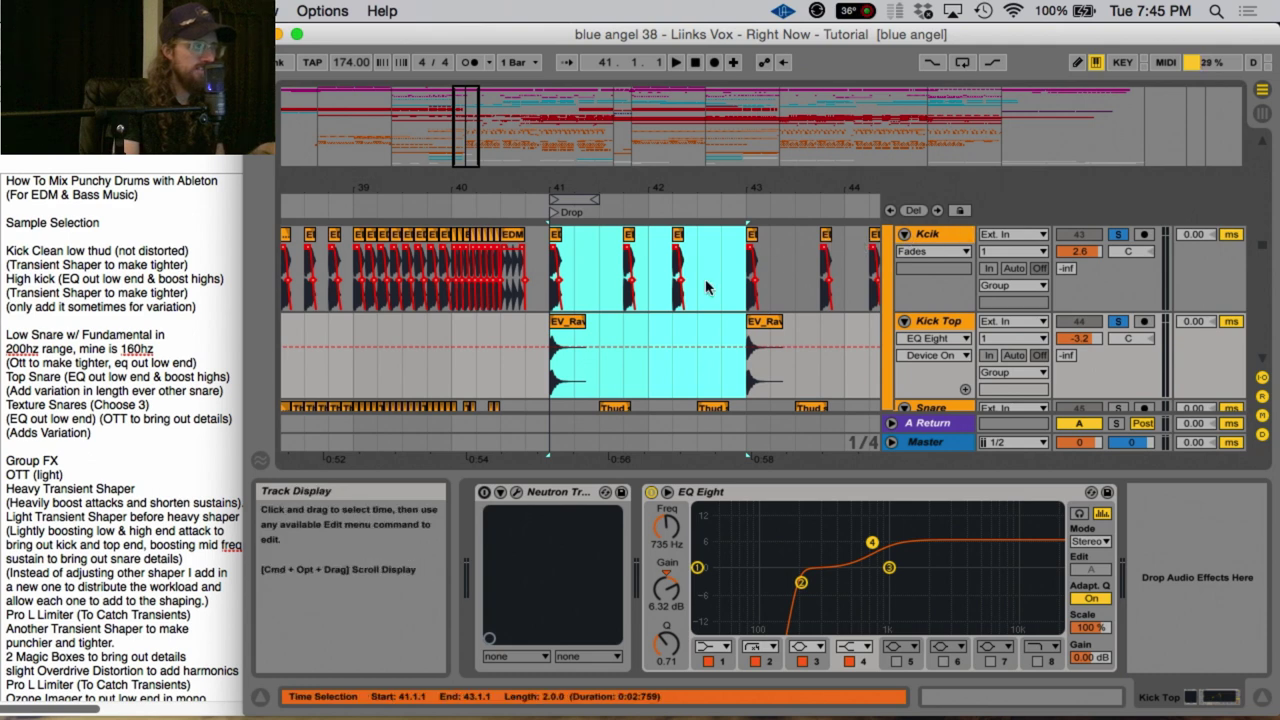
key("space")
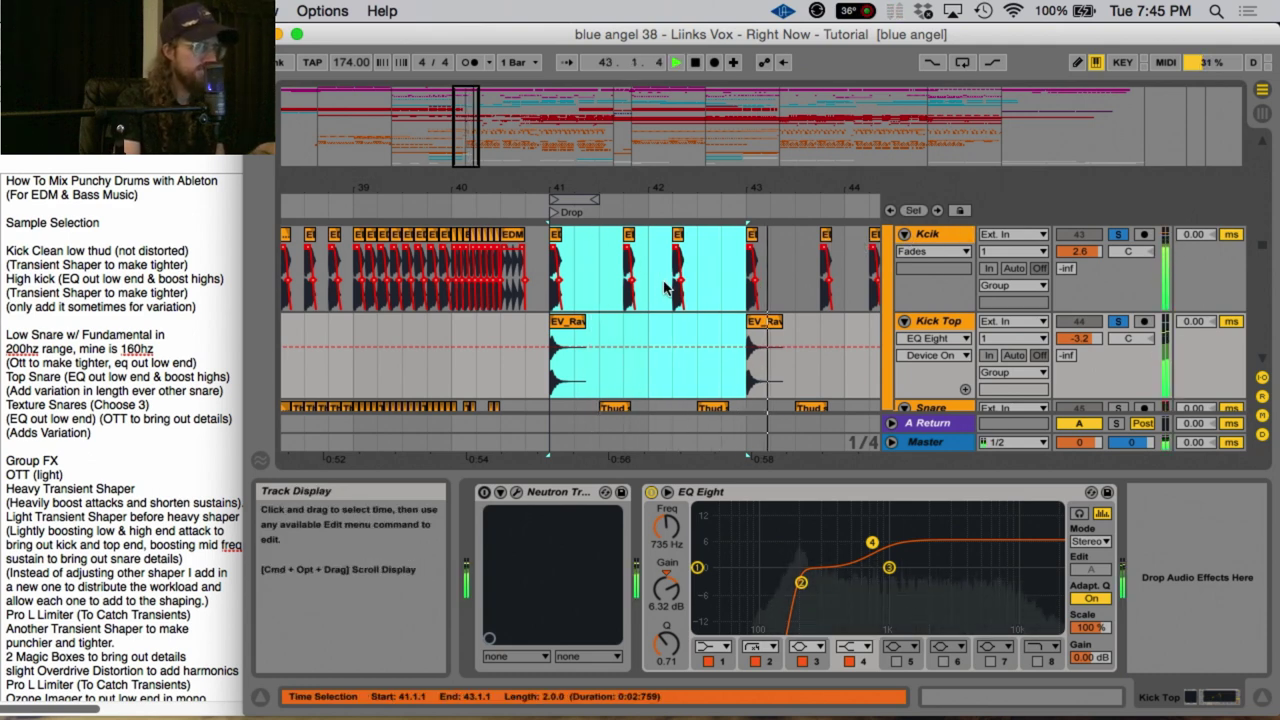
key("space")
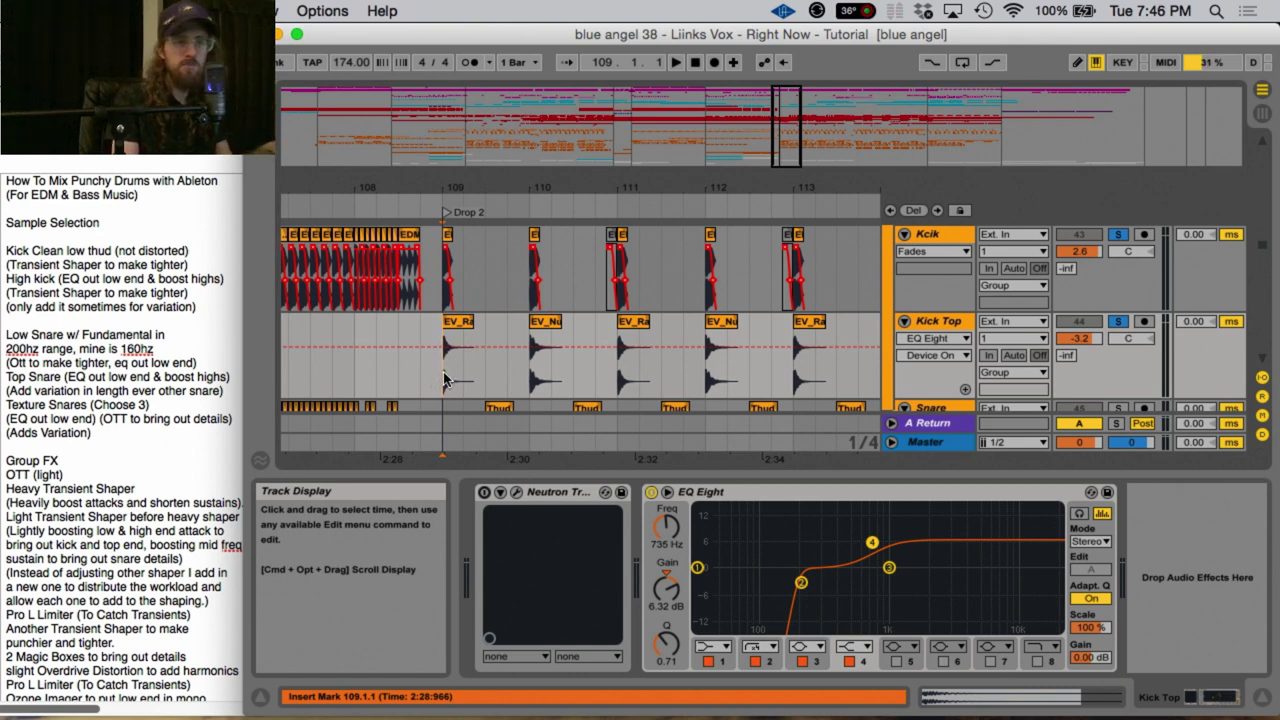
key("space")
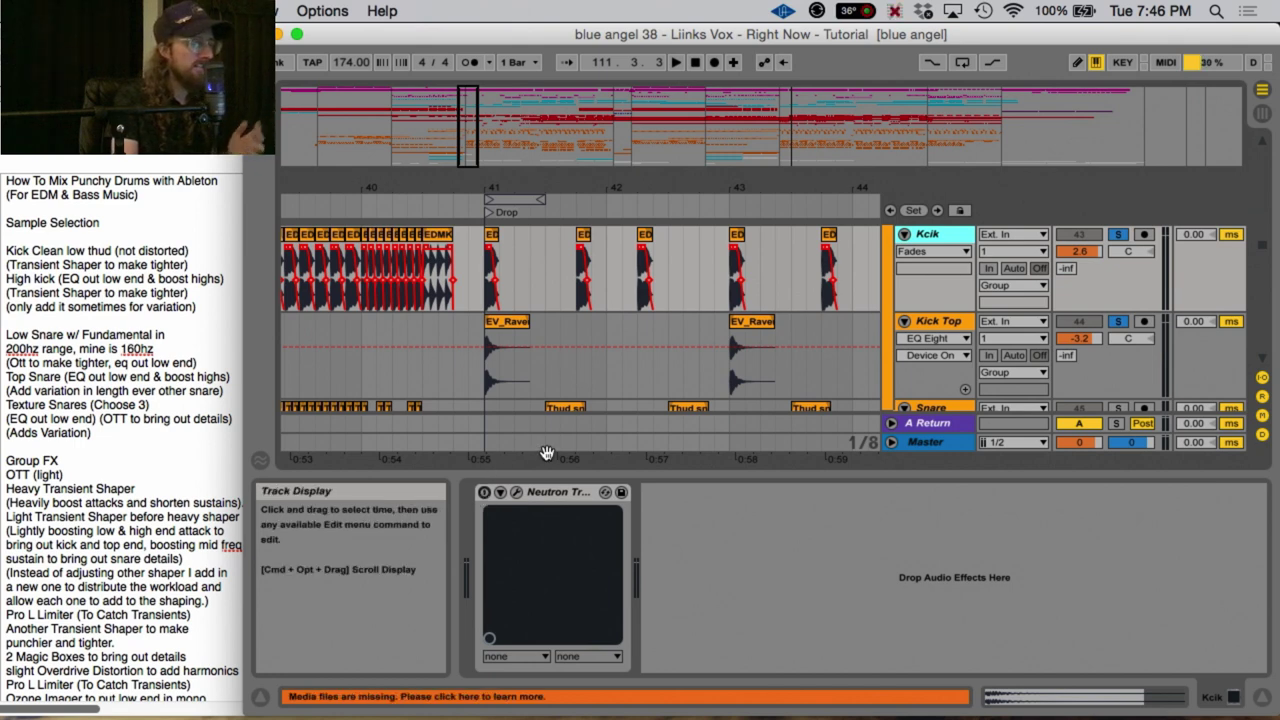
Review the Kcik track's Neutron Transient Shaper settings, and compare the looped kick with the device off and on, leaving it on
left_click(516, 492)
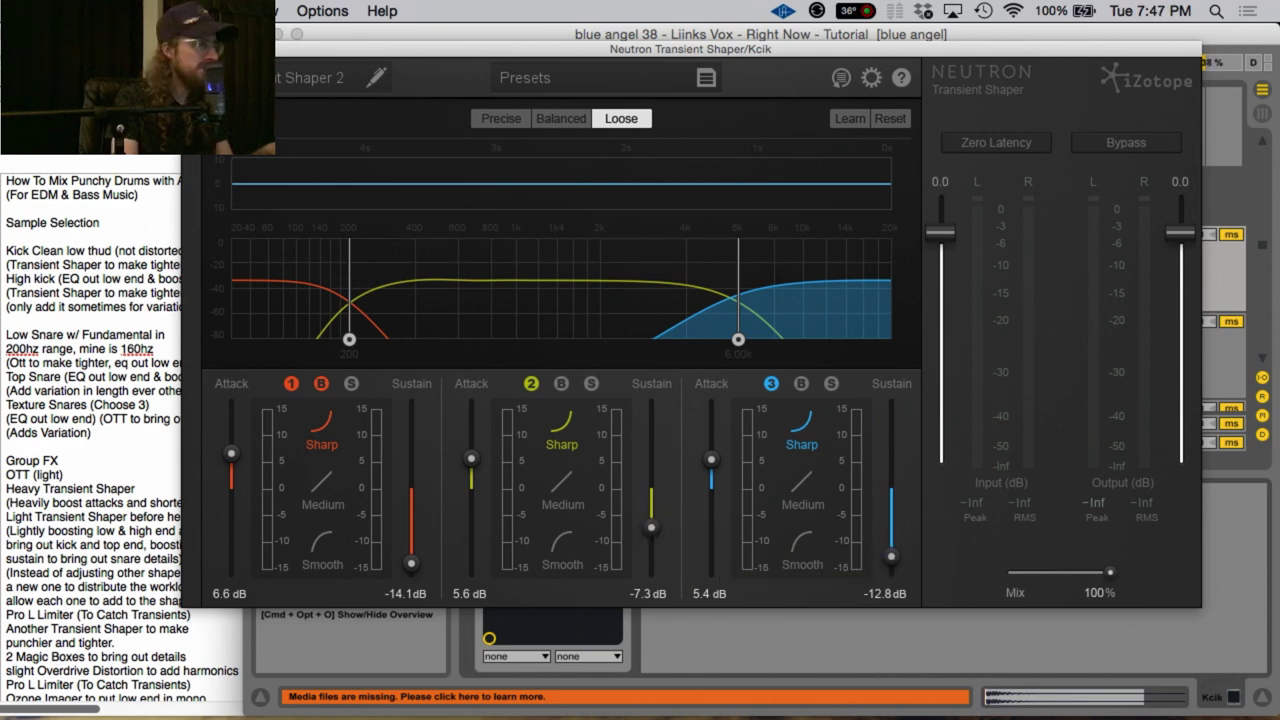
left_click(296, 33)
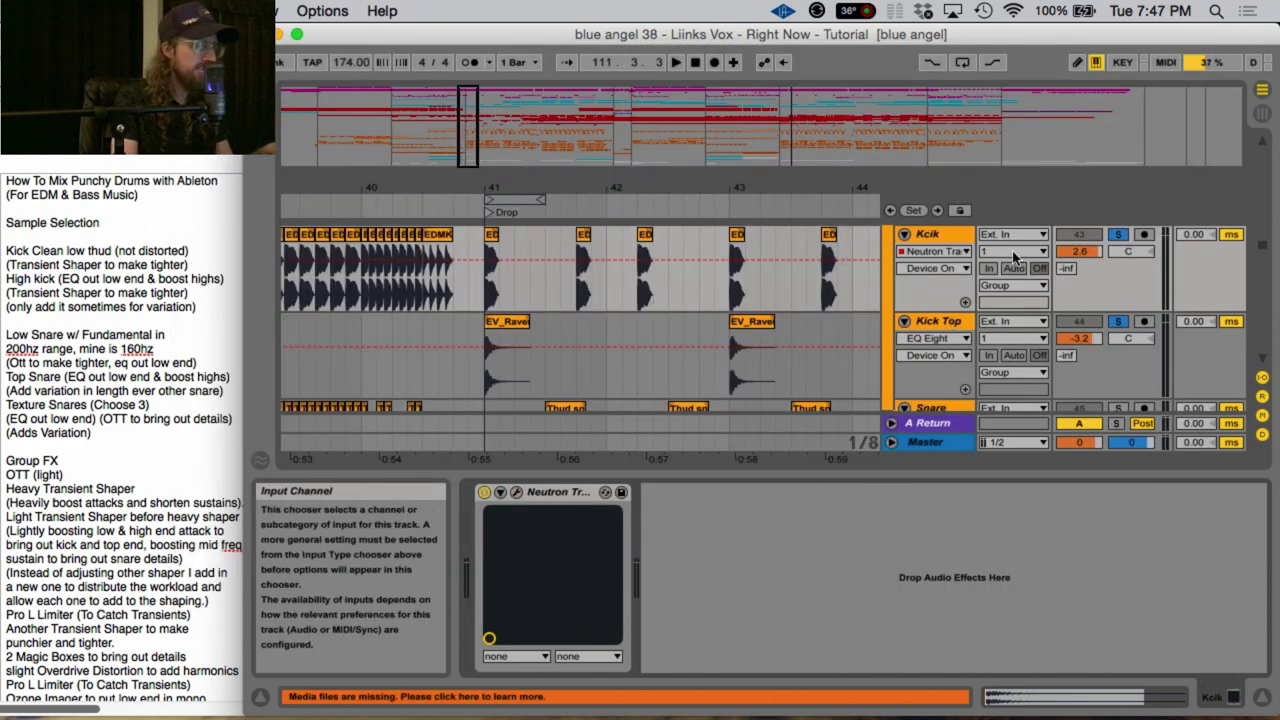
left_click(484, 493)
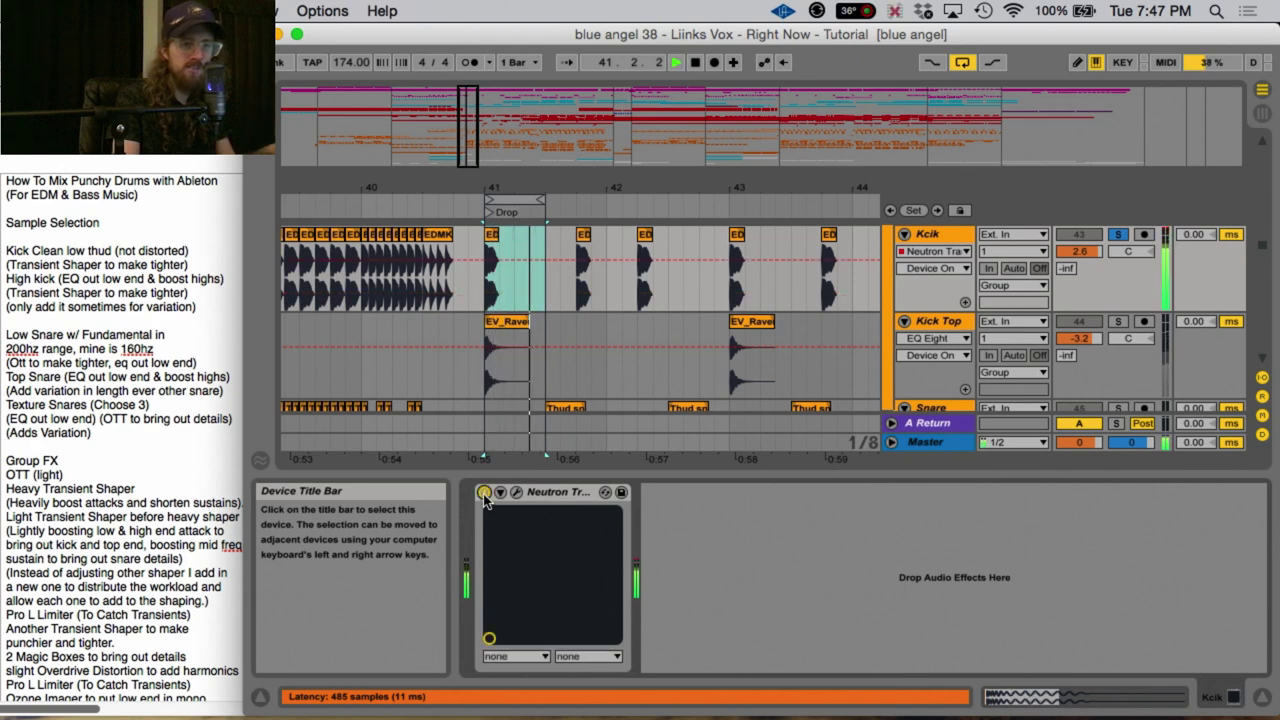
left_click(484, 493)
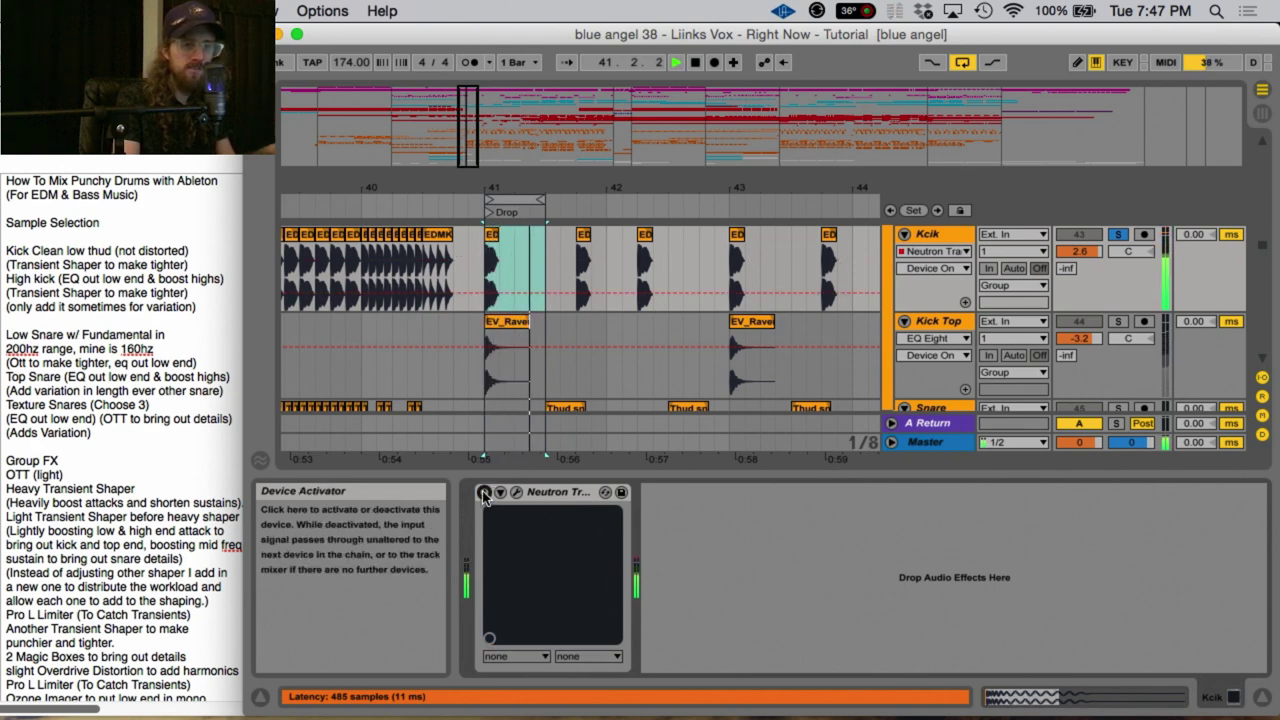
left_click(484, 493)
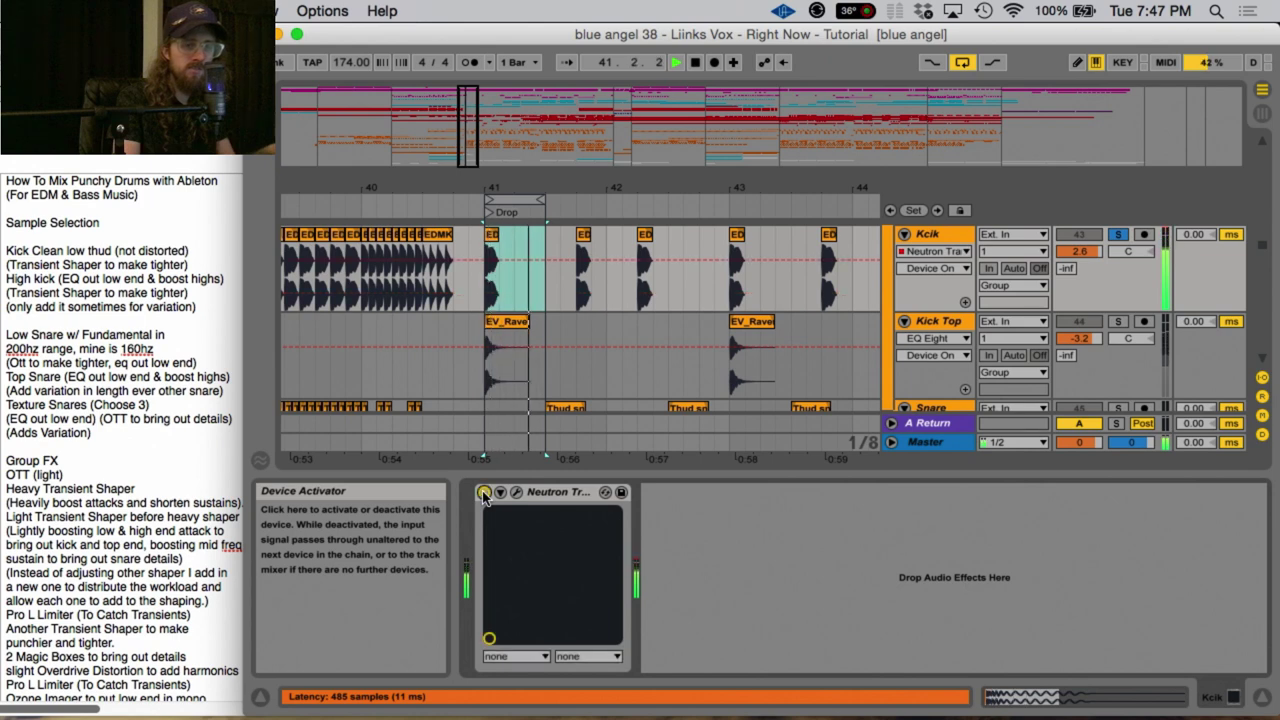
key("space")
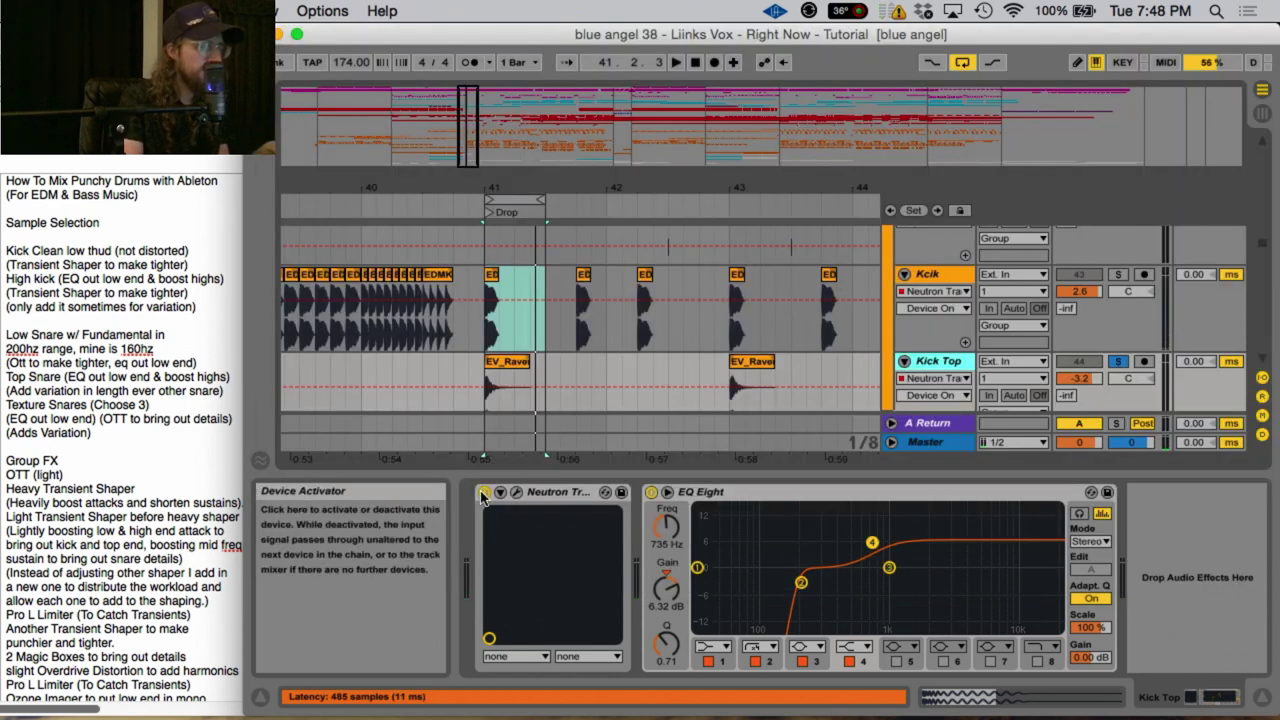
Compare the looped Kick Top sound with its Neutron Transient Shaper off and on, leaving the device on
left_click(483, 493)
key("space")
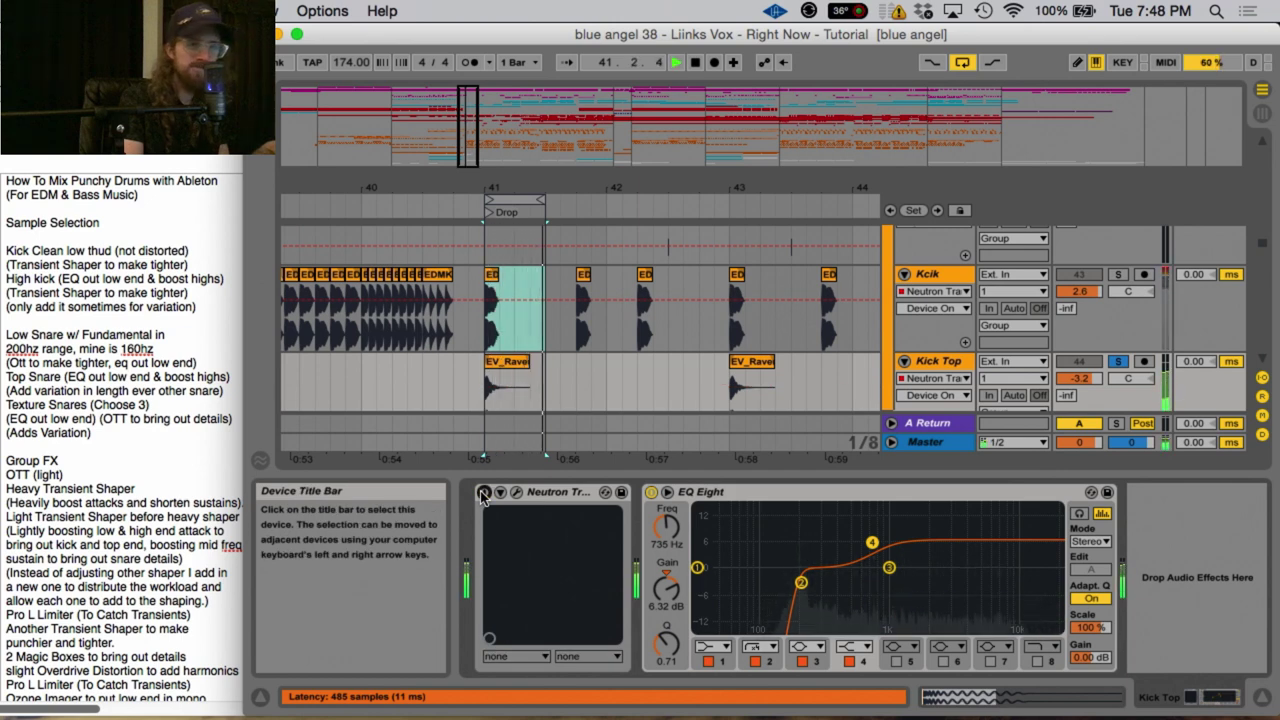
left_click(483, 493)
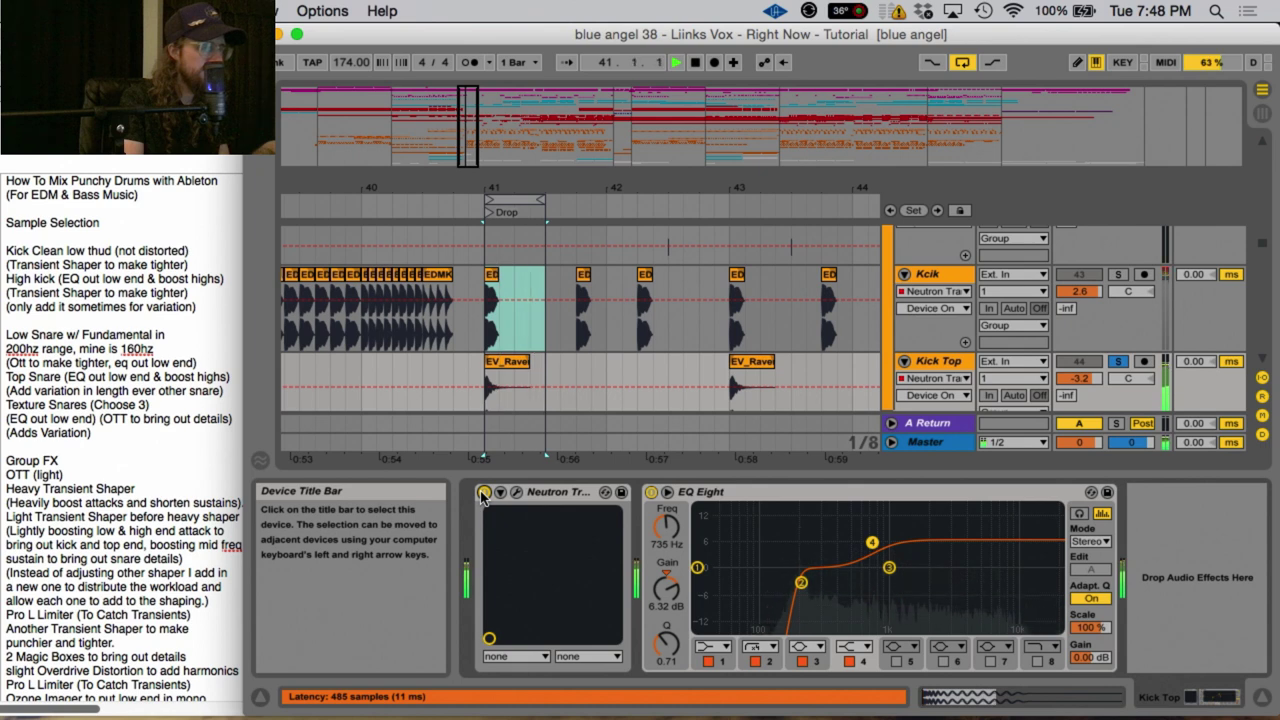
key("space")
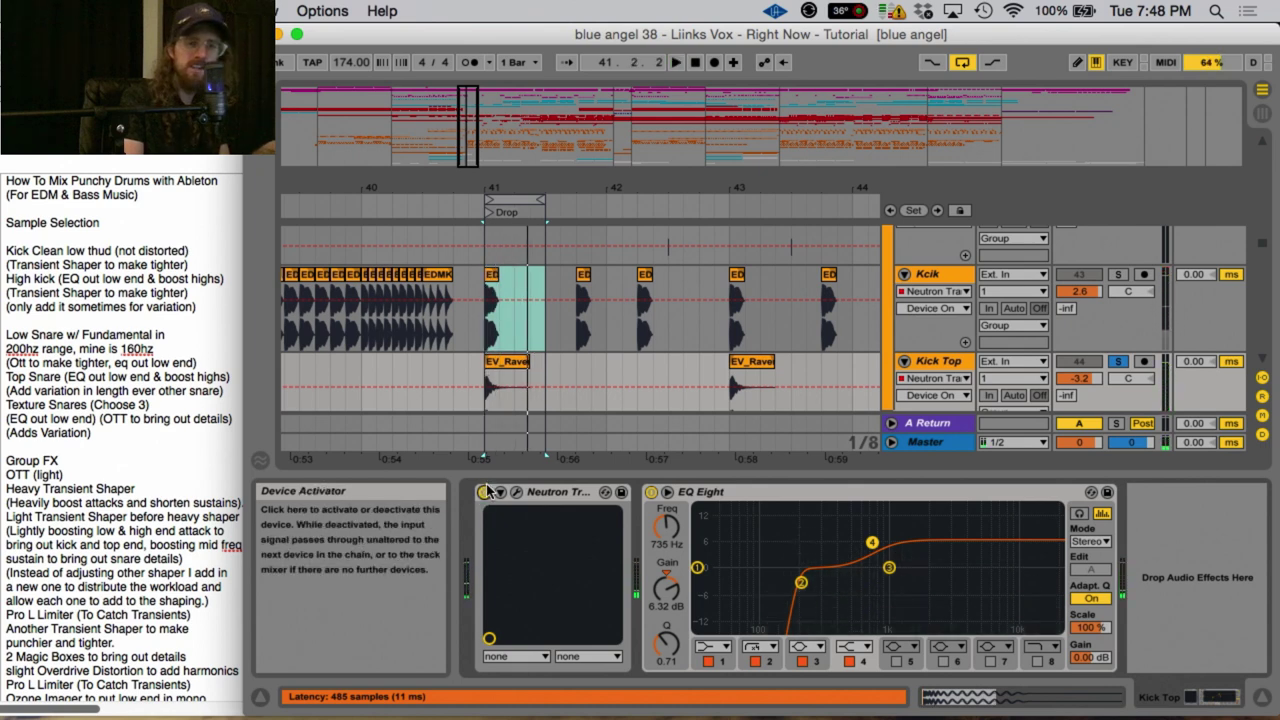
Solo Kcik together with Kick Top, play the two shaped kicks in the loop, and clear the solos
left_click(1118, 276)
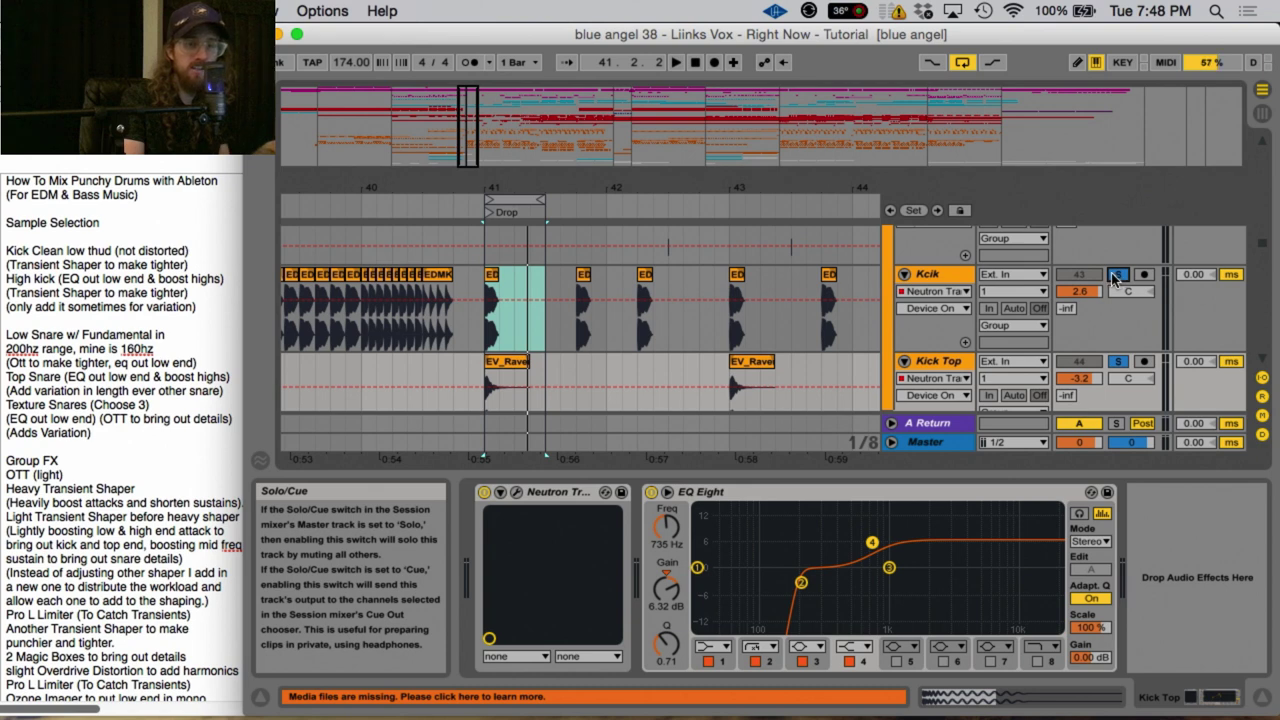
key("space")
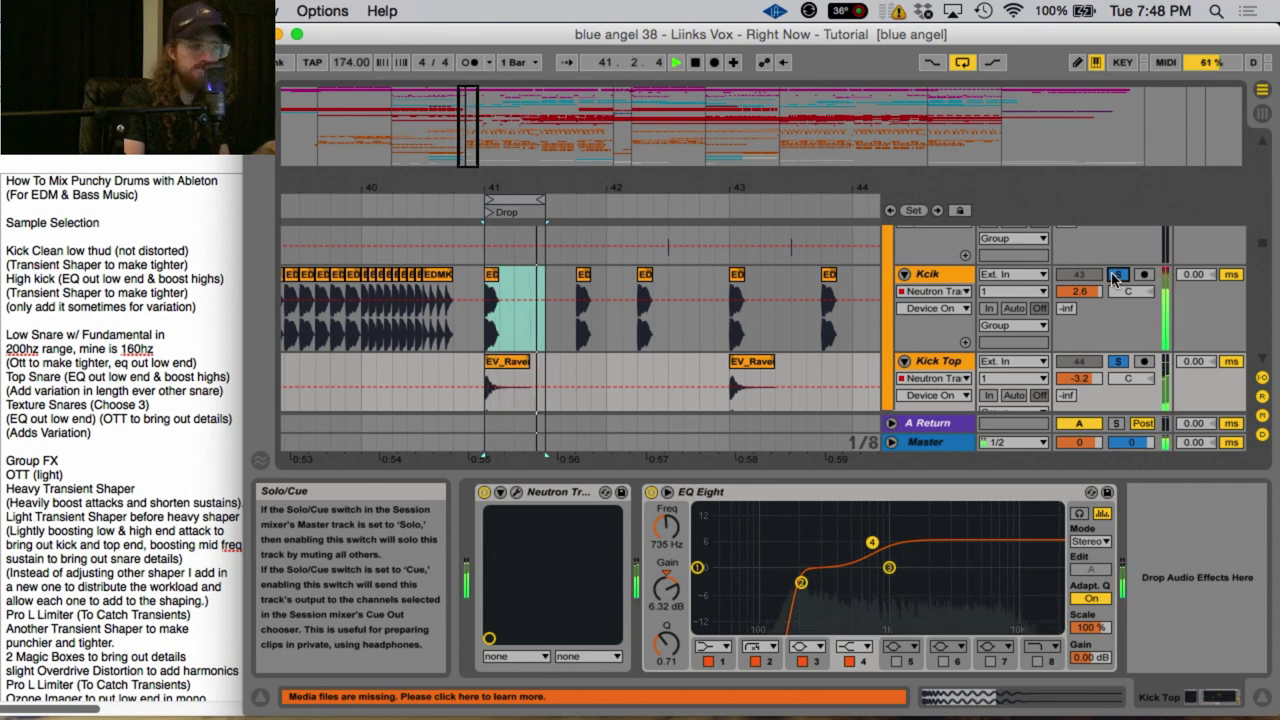
left_click(1116, 276)
key("space")
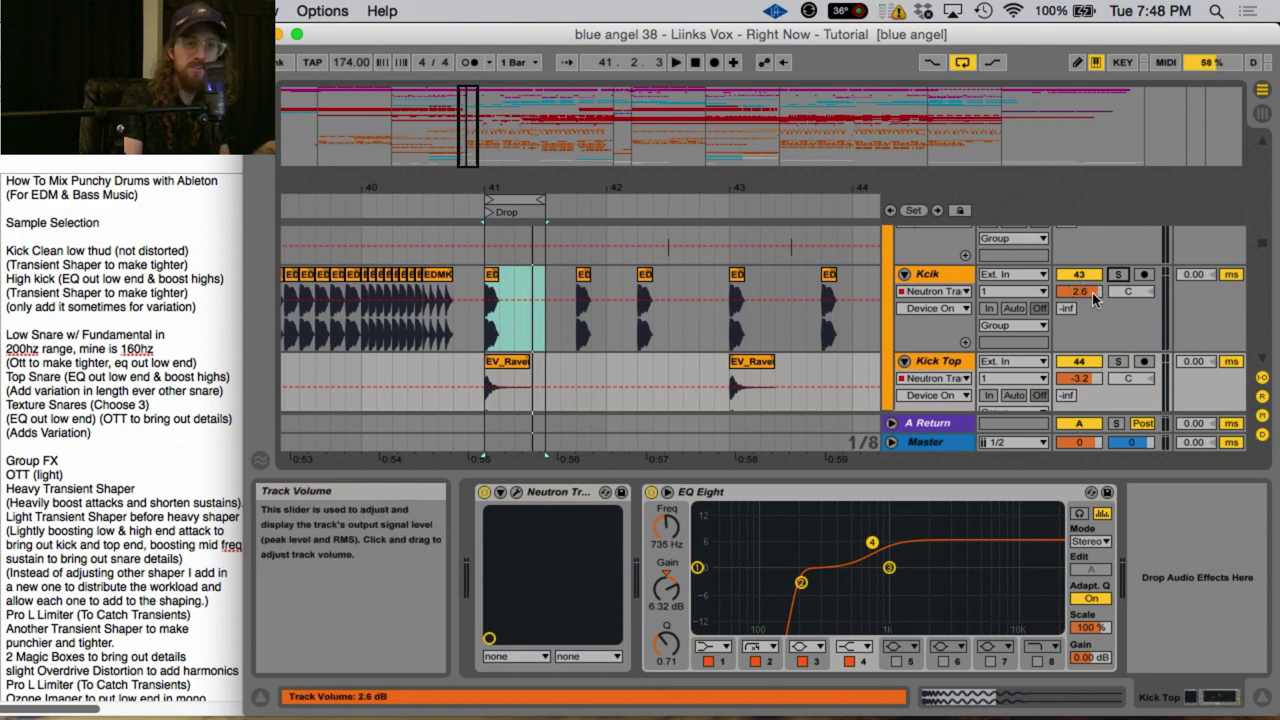
Solo the Snare track and play its Thud snare 1 clip at 41.3.1 with the track's devices displayed
left_click(928, 276)
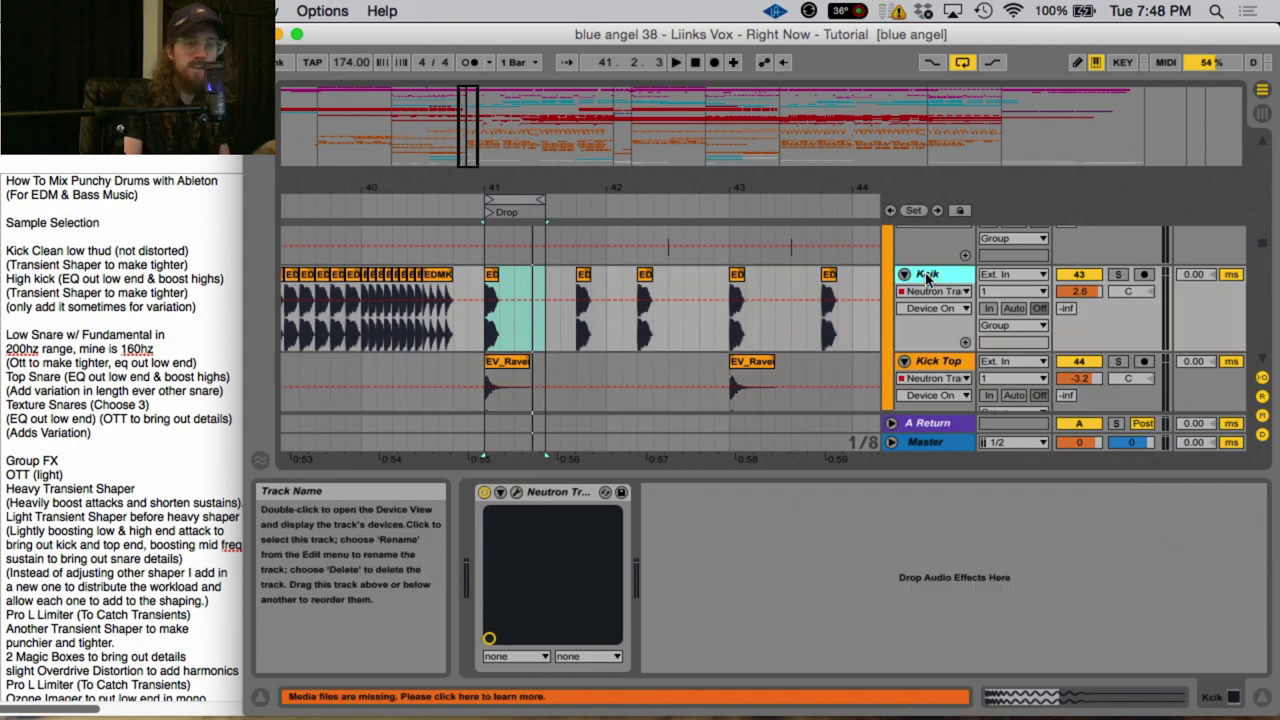
scroll(927, 280, "down", 3)
left_click(945, 328)
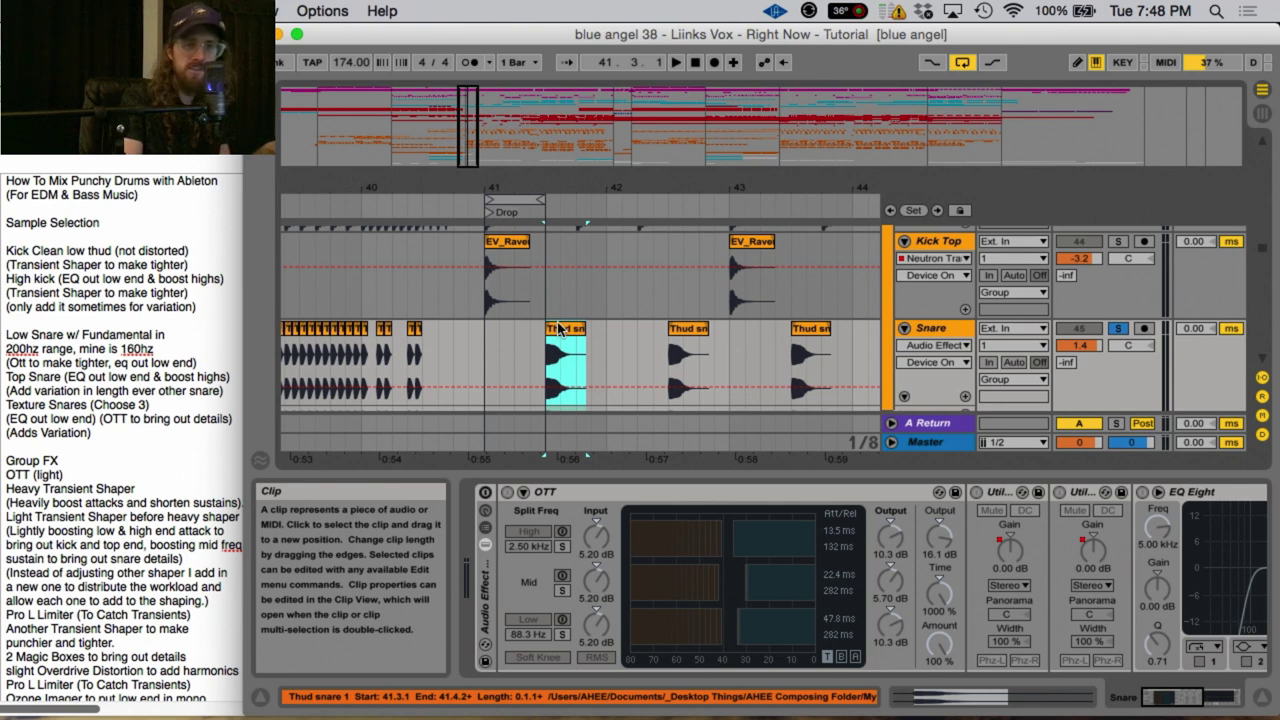
key("space")
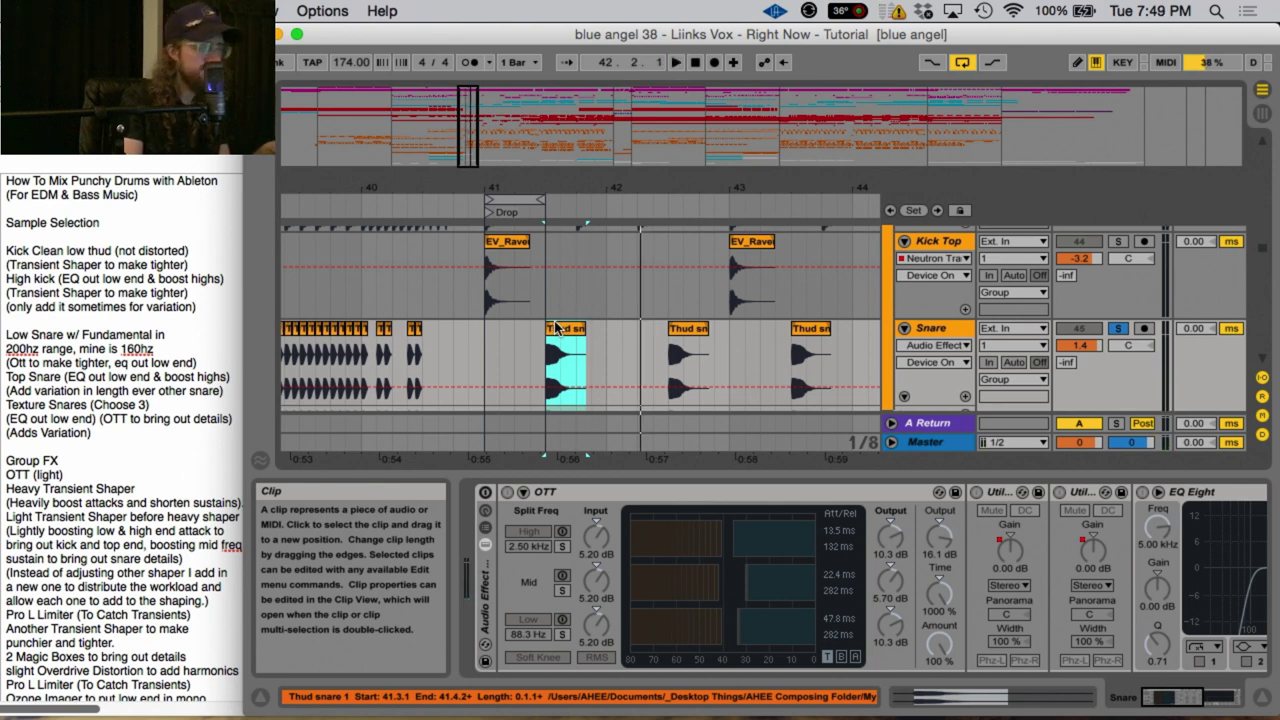
Open the SPAN analyzer from the Master track's device chain and play the soloed snare to examine its fundamental frequency
scroll(553, 330, "down", 2)
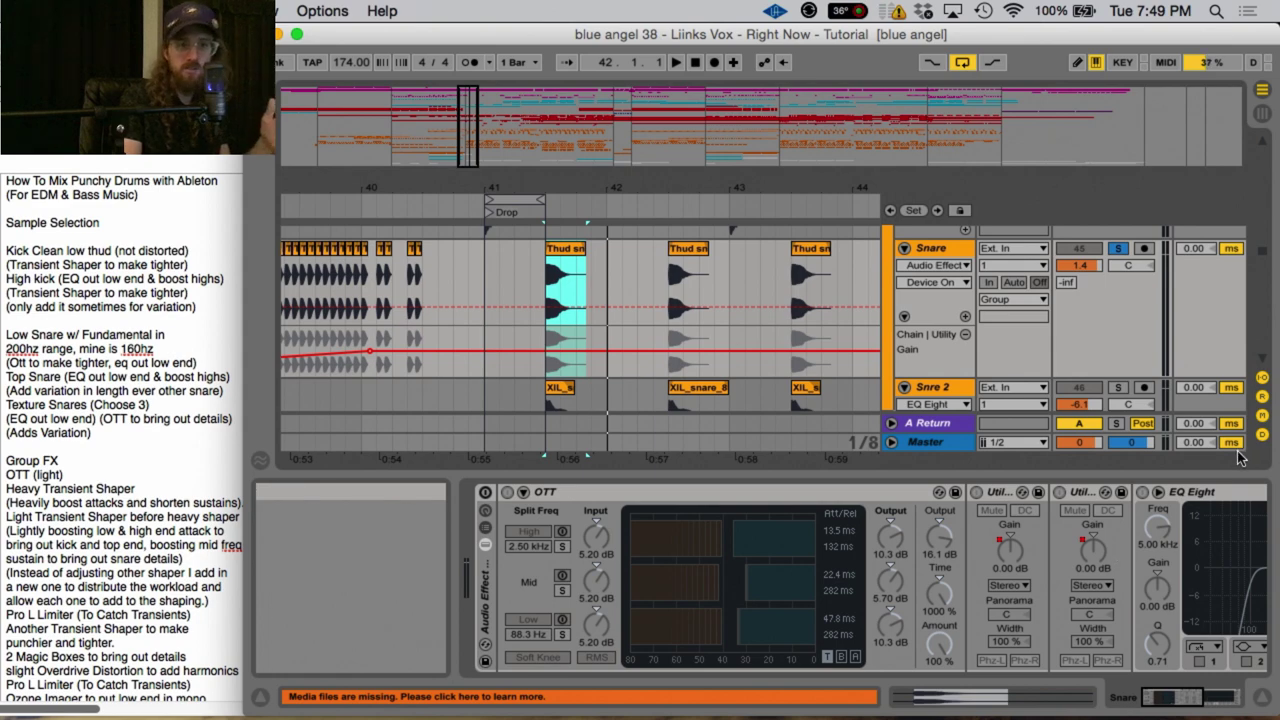
left_click(1183, 446)
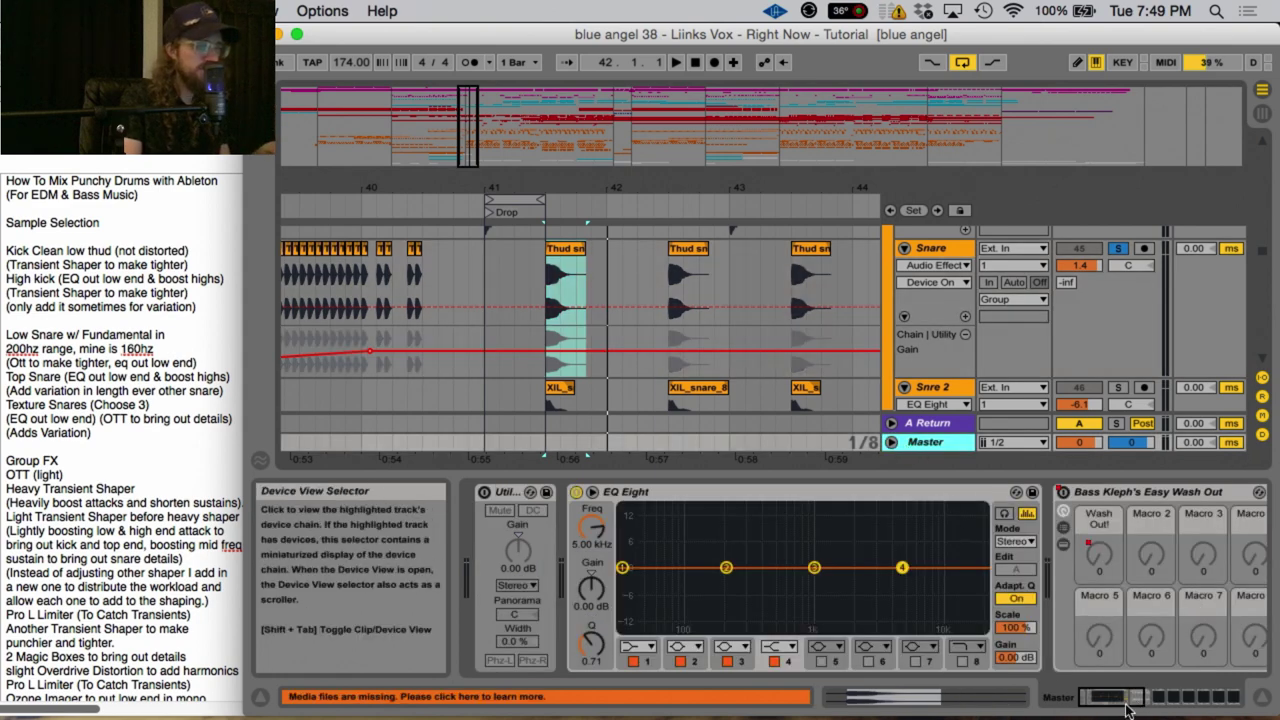
left_click(1178, 703)
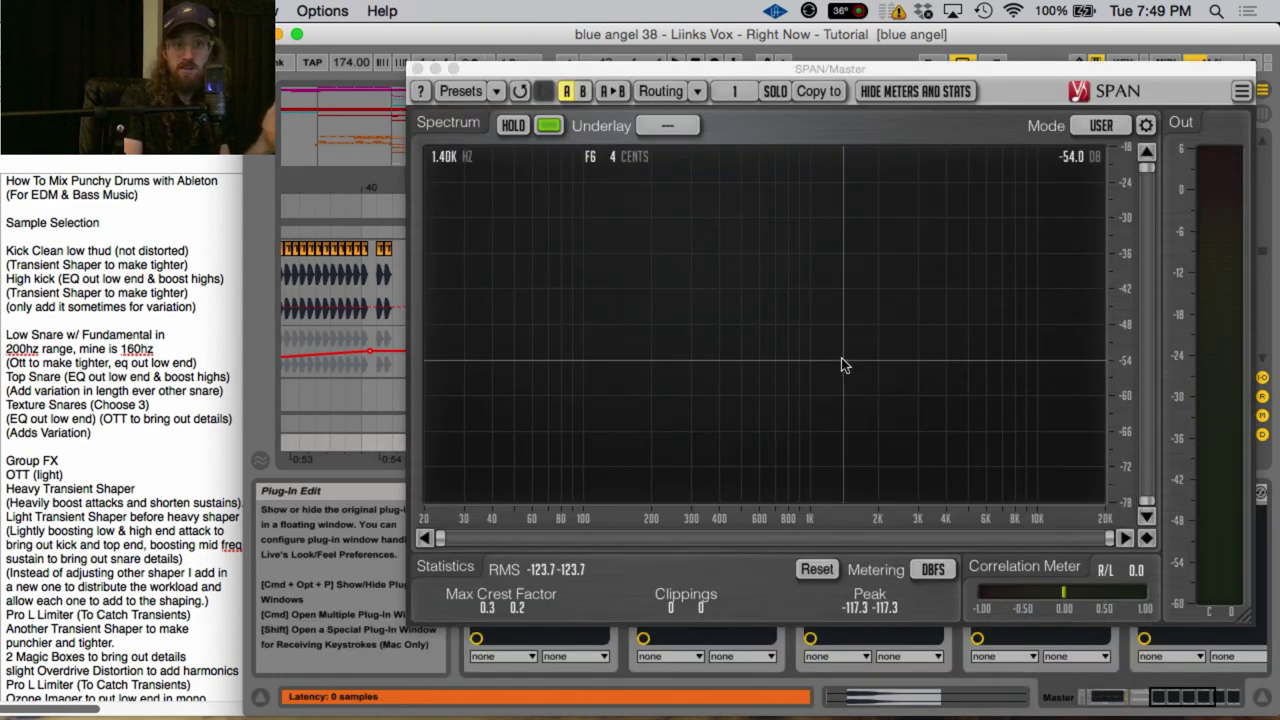
key("space")
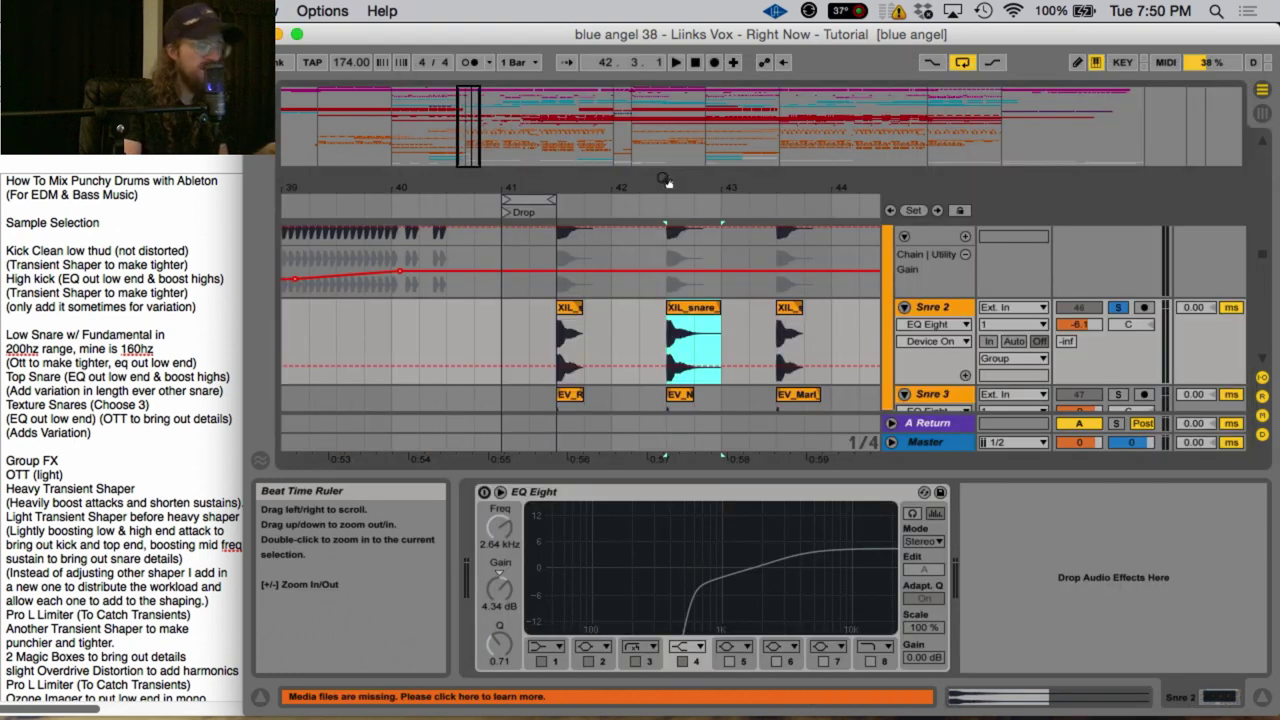
Play the soloed Snre 2 clip without EQ, turn its EQ Eight on, and inspect filter bands 3 and 4
key("space")
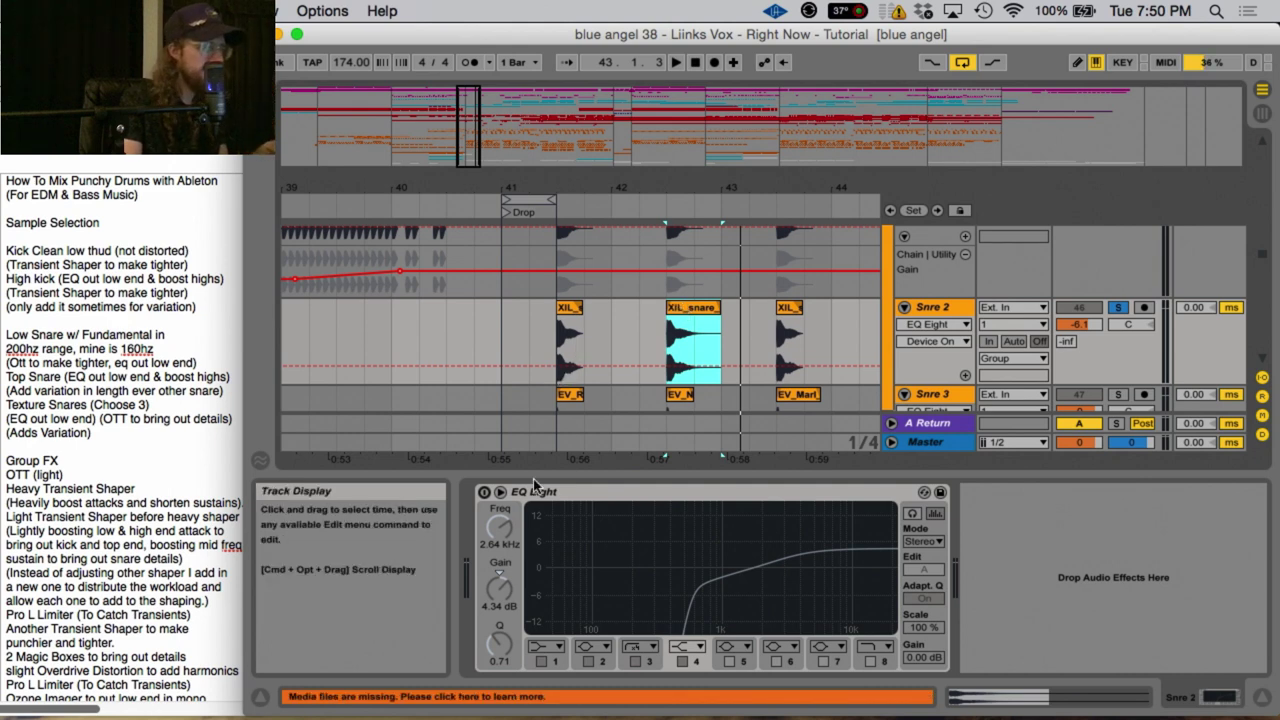
left_click(505, 491)
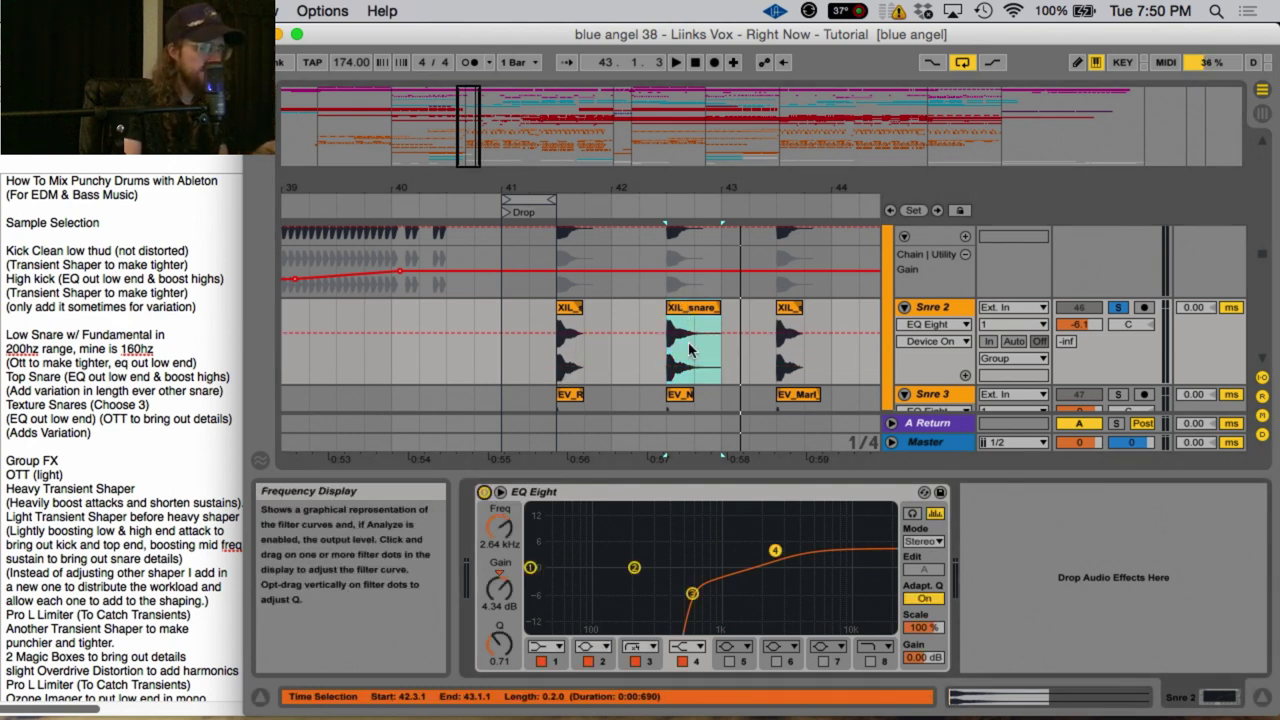
left_click(682, 312)
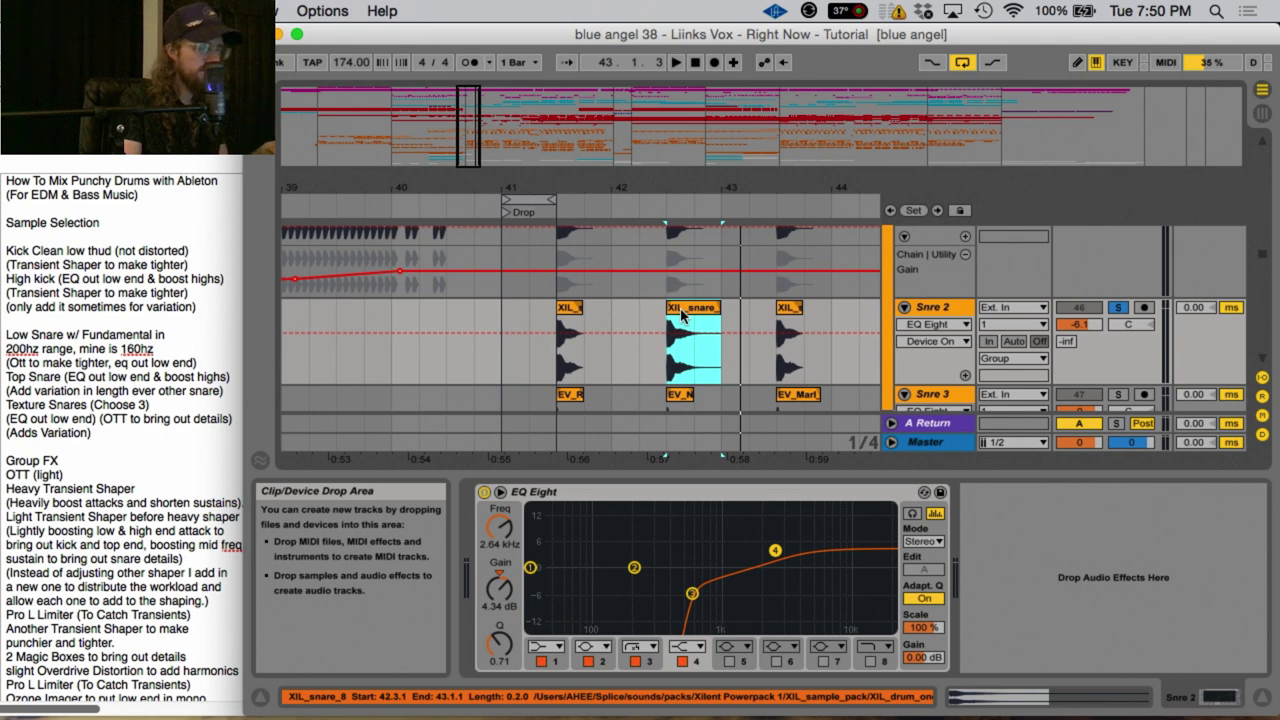
left_click(691, 595)
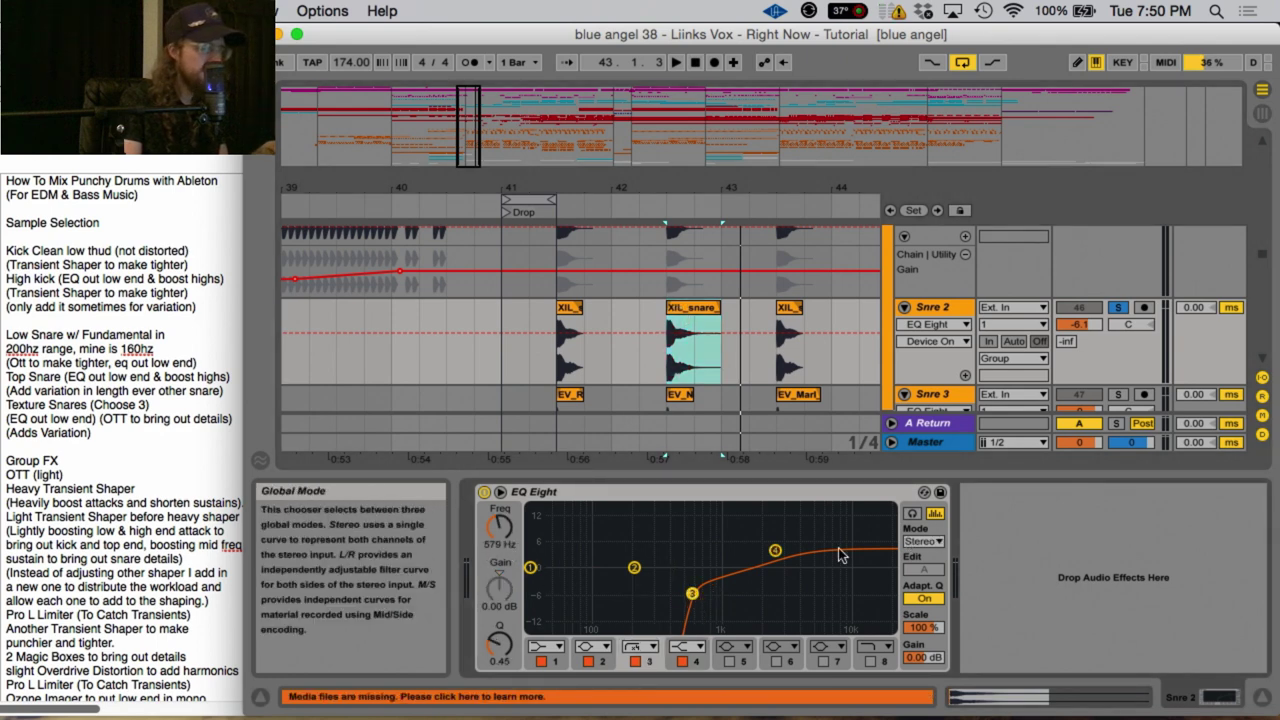
left_click(775, 551)
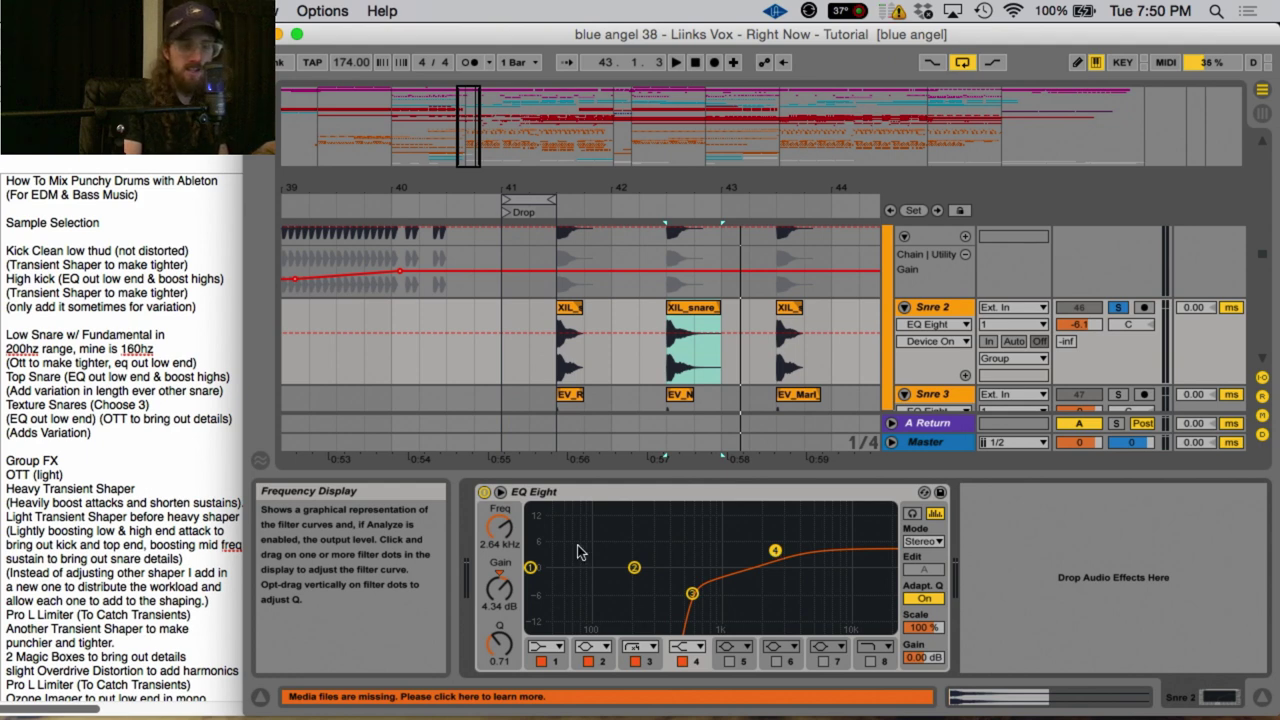
Play the equalized Snre 2 clip at 42.3.1, and play the sequence from the shorter clip at 41.3.1 to compare lengths
left_click(683, 317)
key("space")
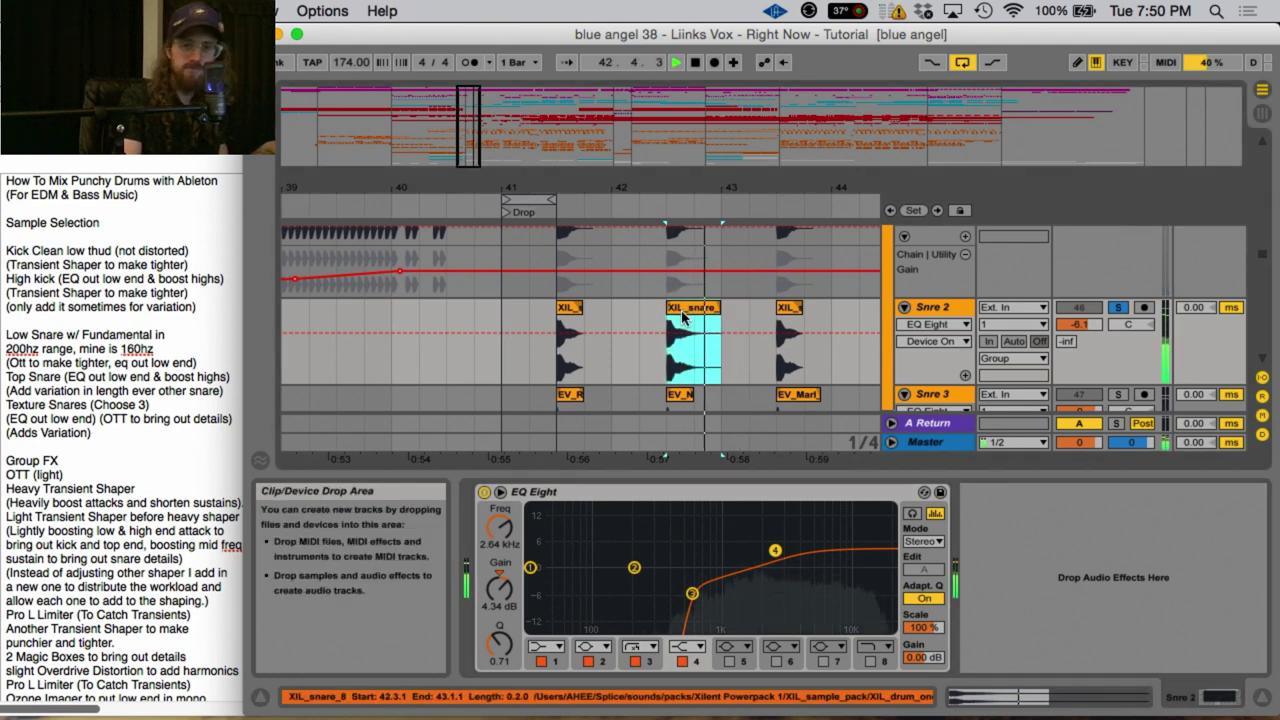
key("space")
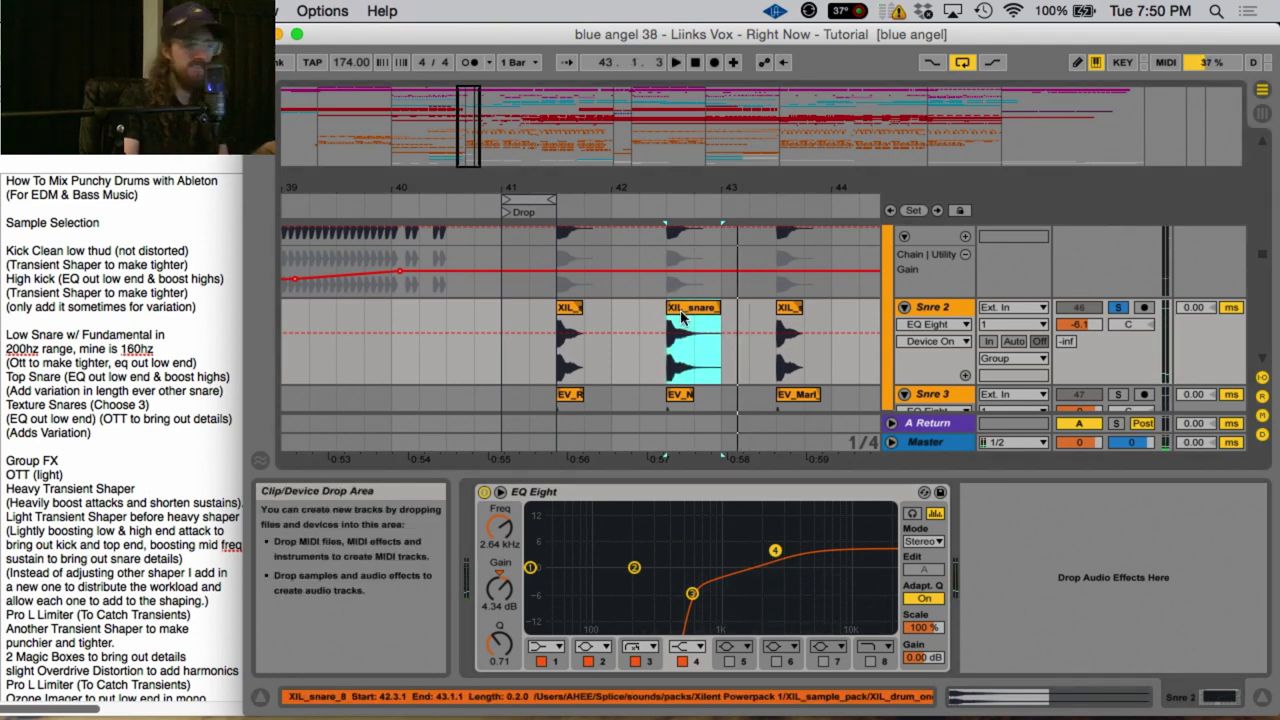
left_click(569, 313)
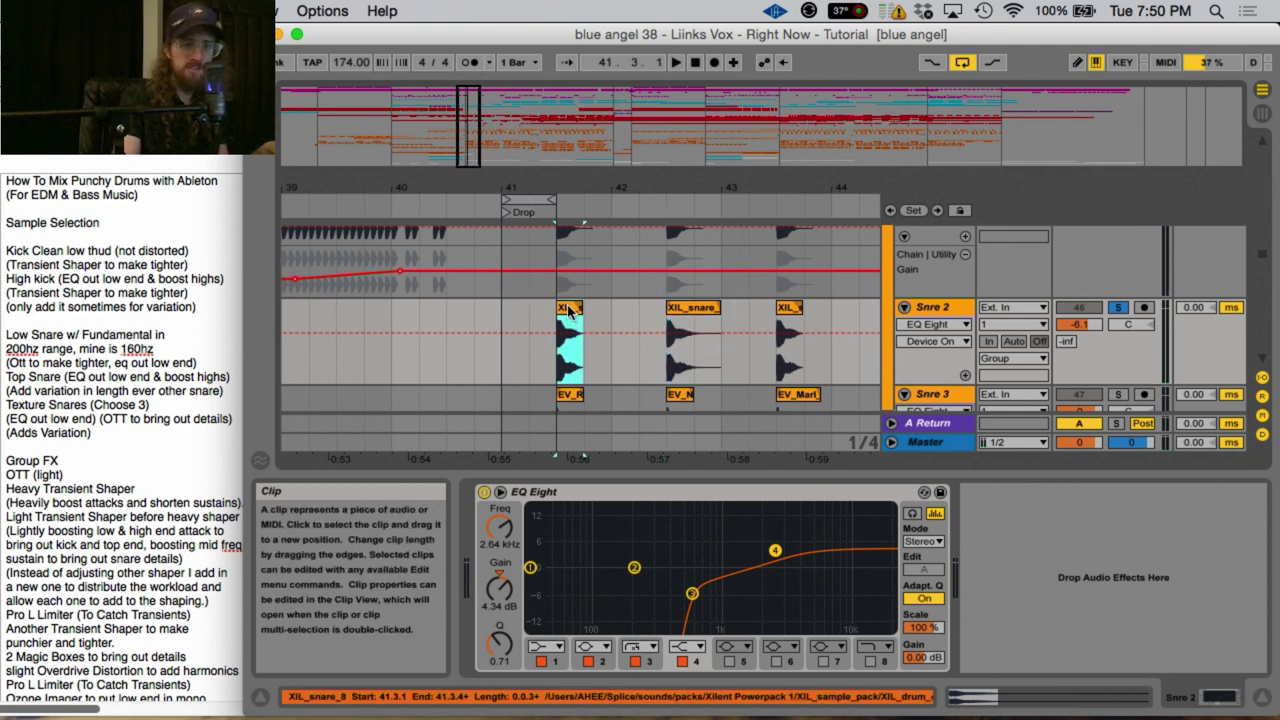
key("Right")
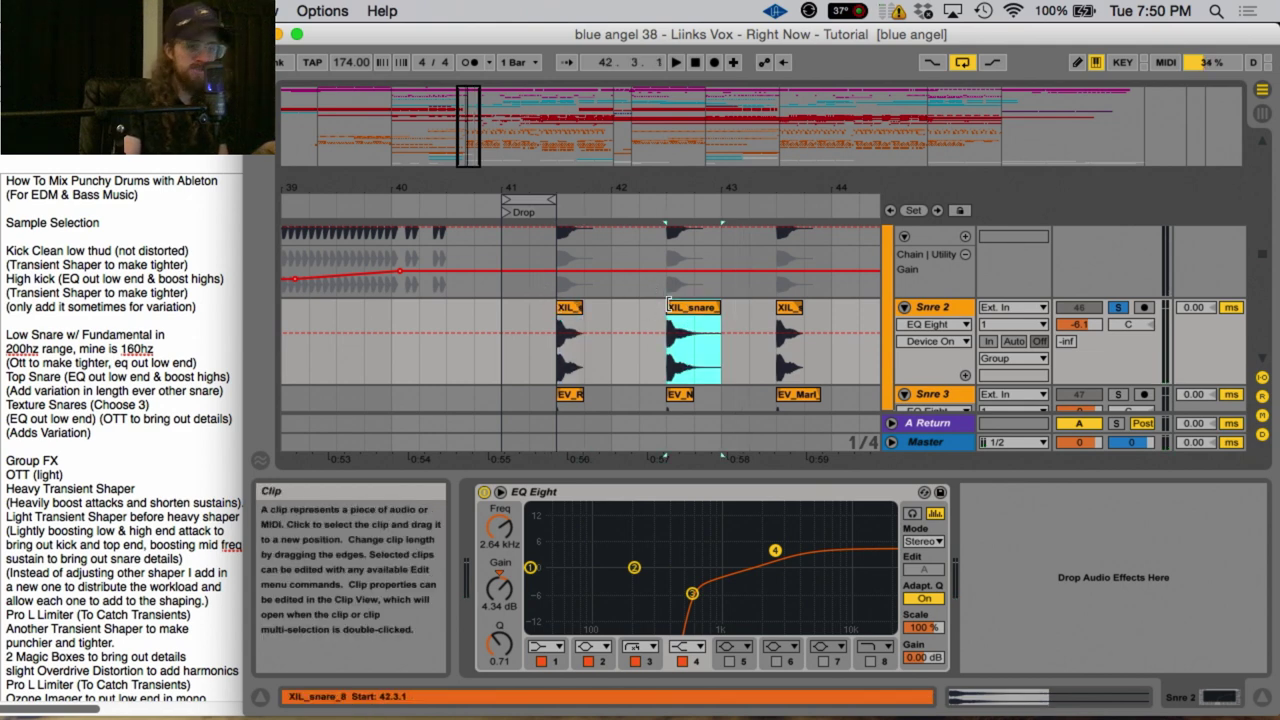
left_click(576, 309)
key("space")
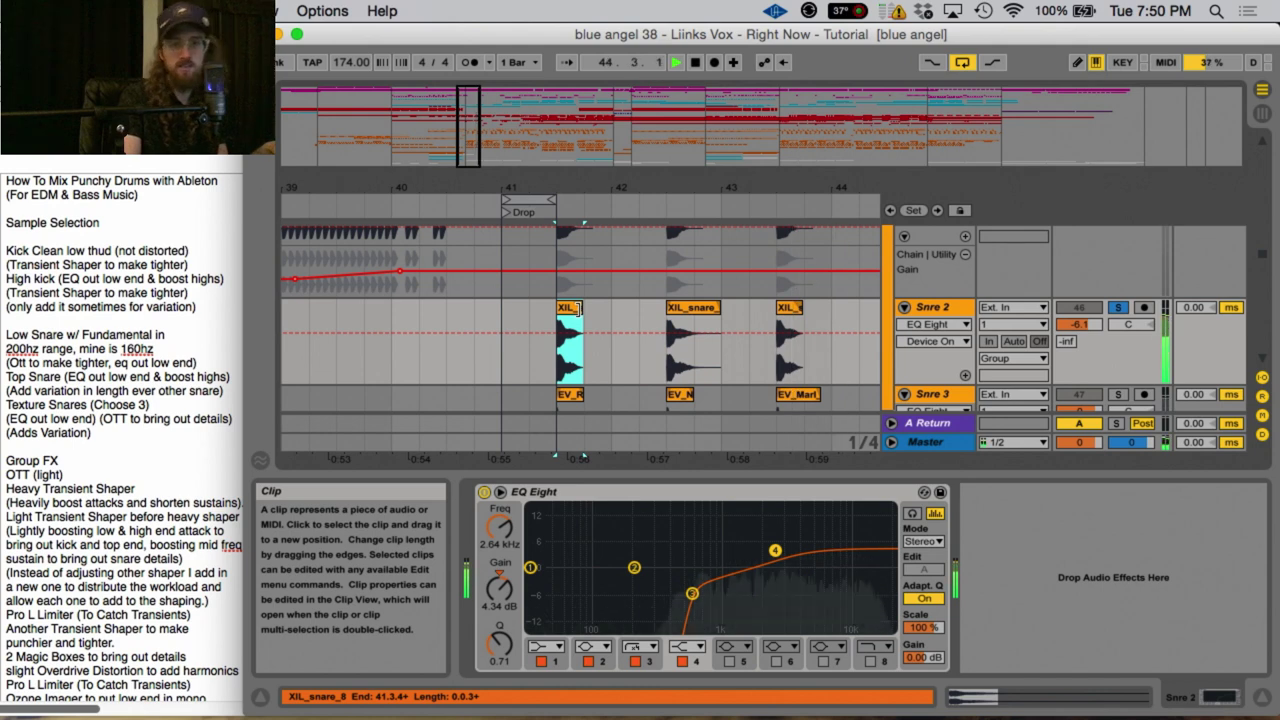
key("space")
Solo Snre 3 with its devices displayed, play its texture clips from 41.3.1, and turn on its EQ Eight
left_click(932, 394)
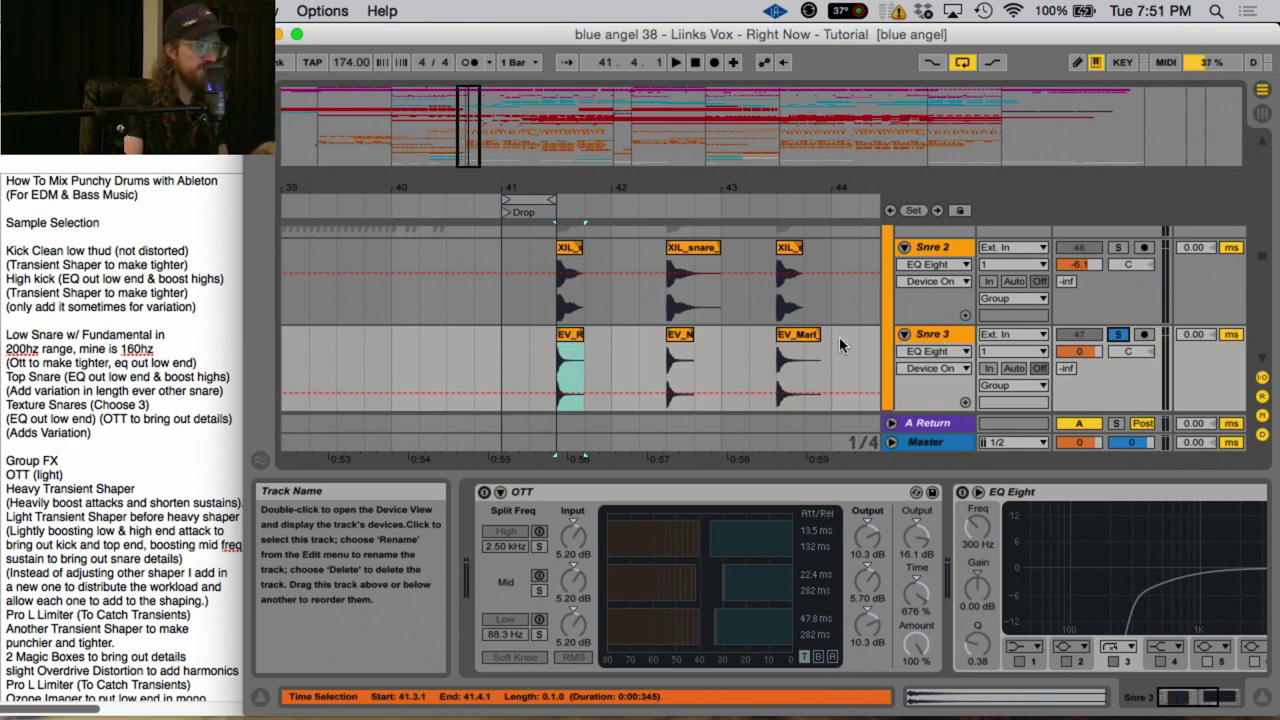
left_click_drag(628, 200, 628, 193)
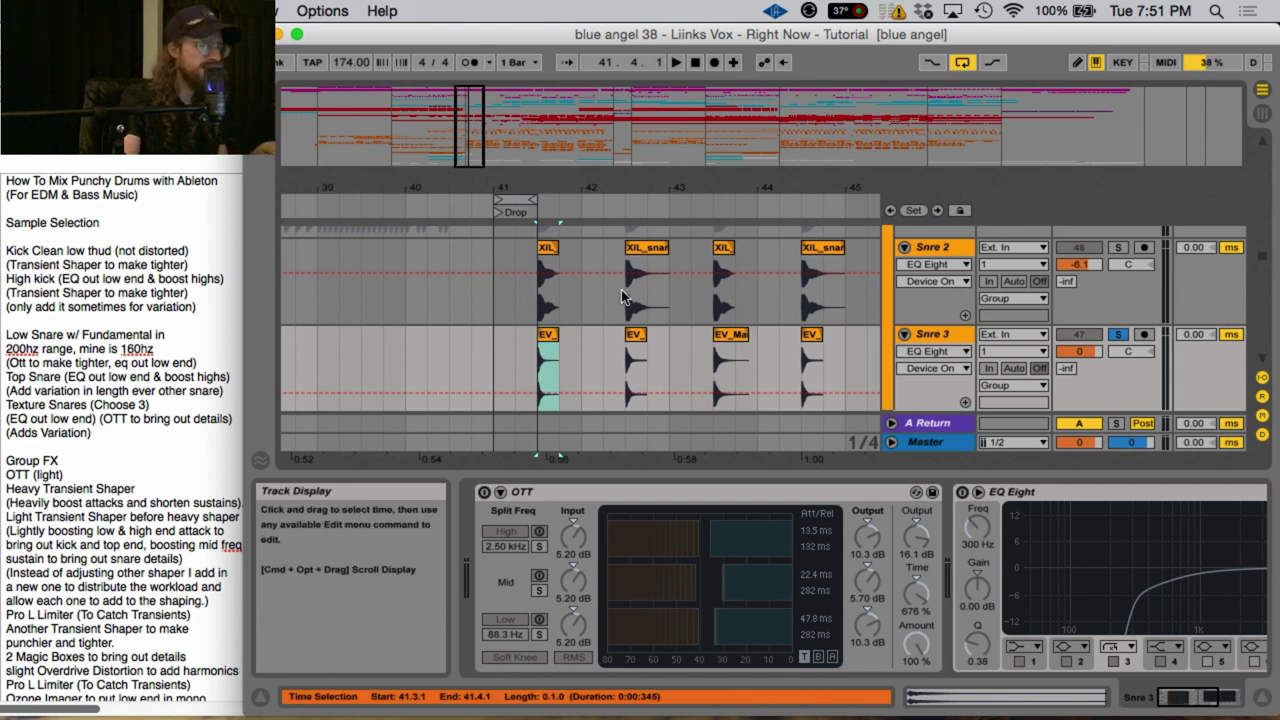
left_click_drag(618, 186, 557, 224)
key("space")
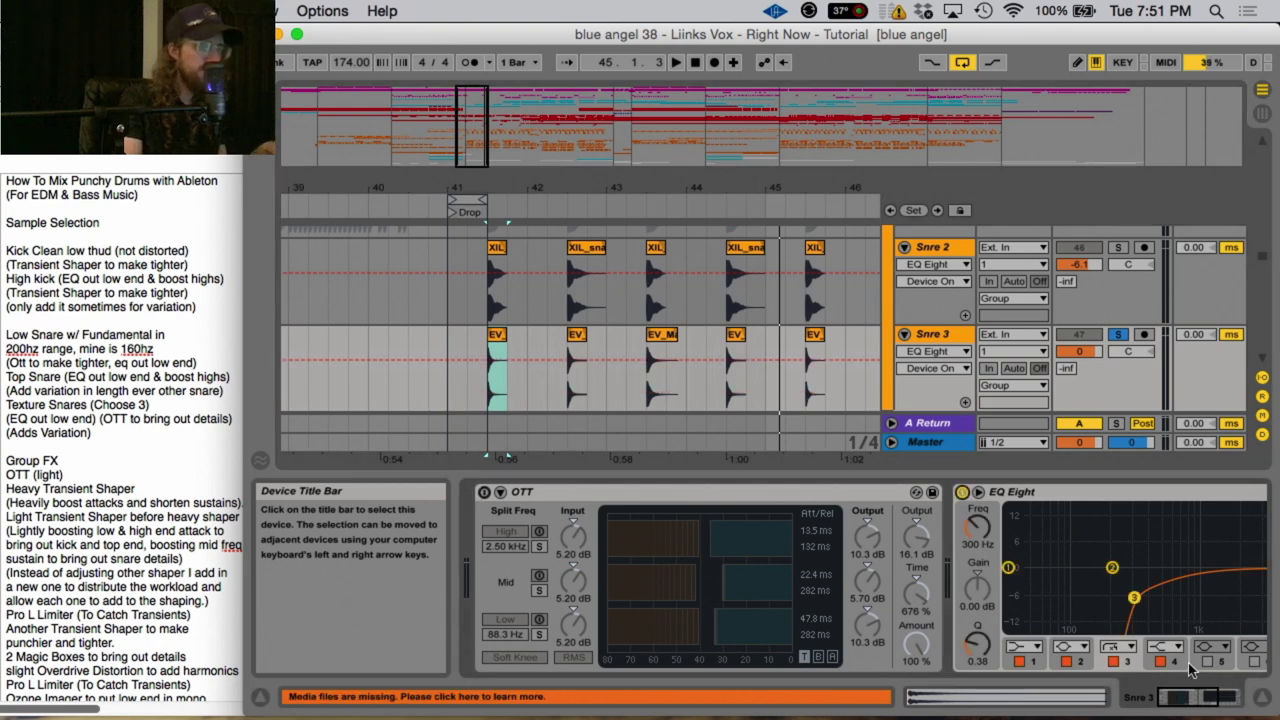
Inspect the low cut in Snre 3's EQ Eight, turn on its OTT with the amount at 100 %, and play the clips
scroll(855, 610, "right", 5)
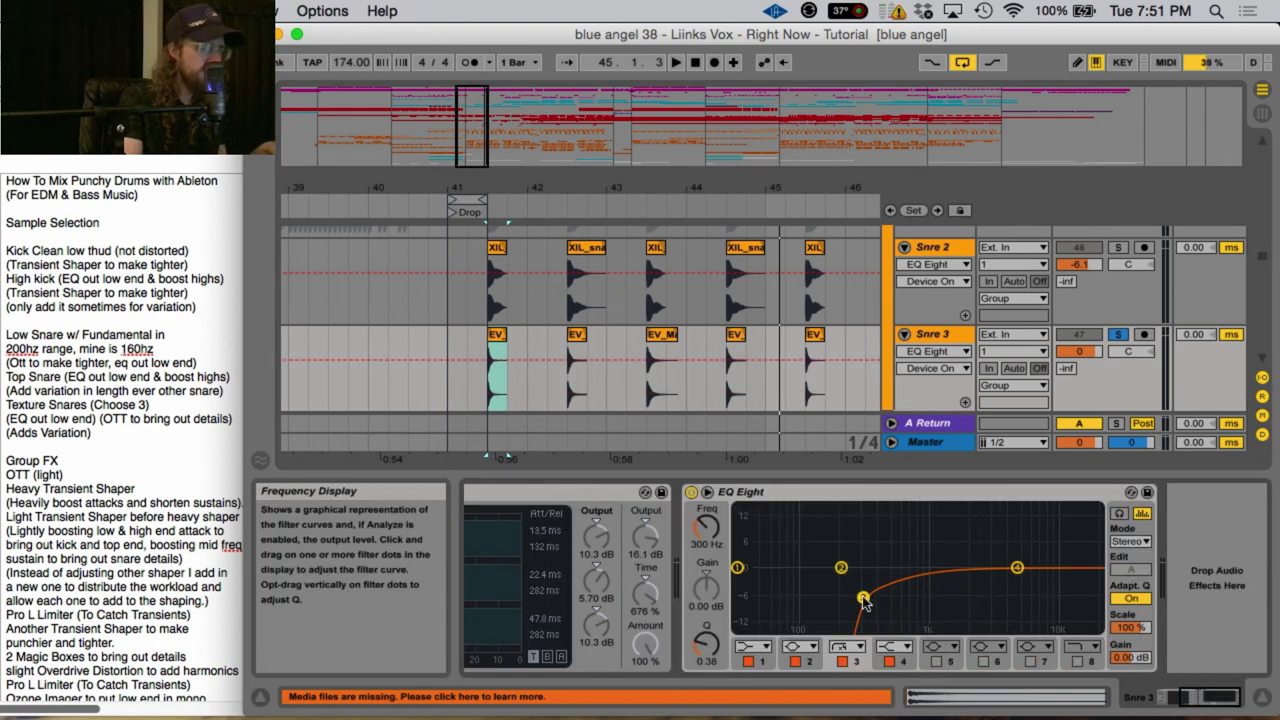
scroll(863, 600, "left", 5)
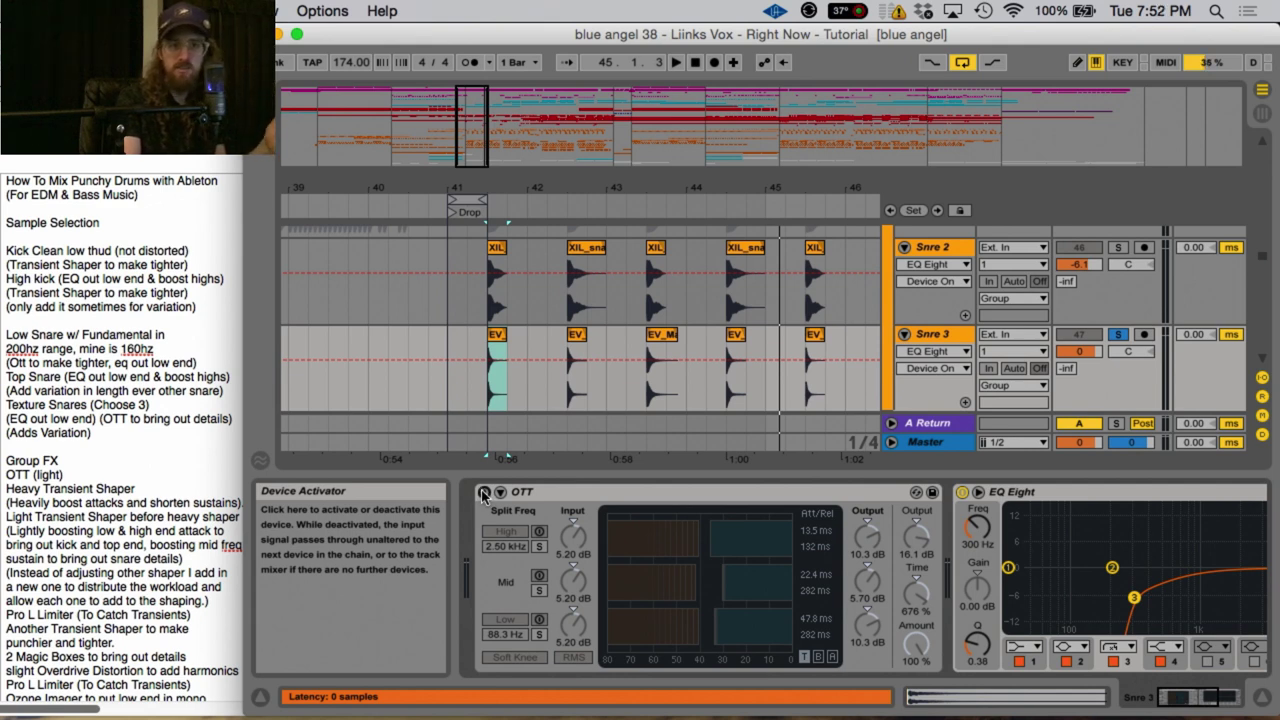
left_click(483, 492)
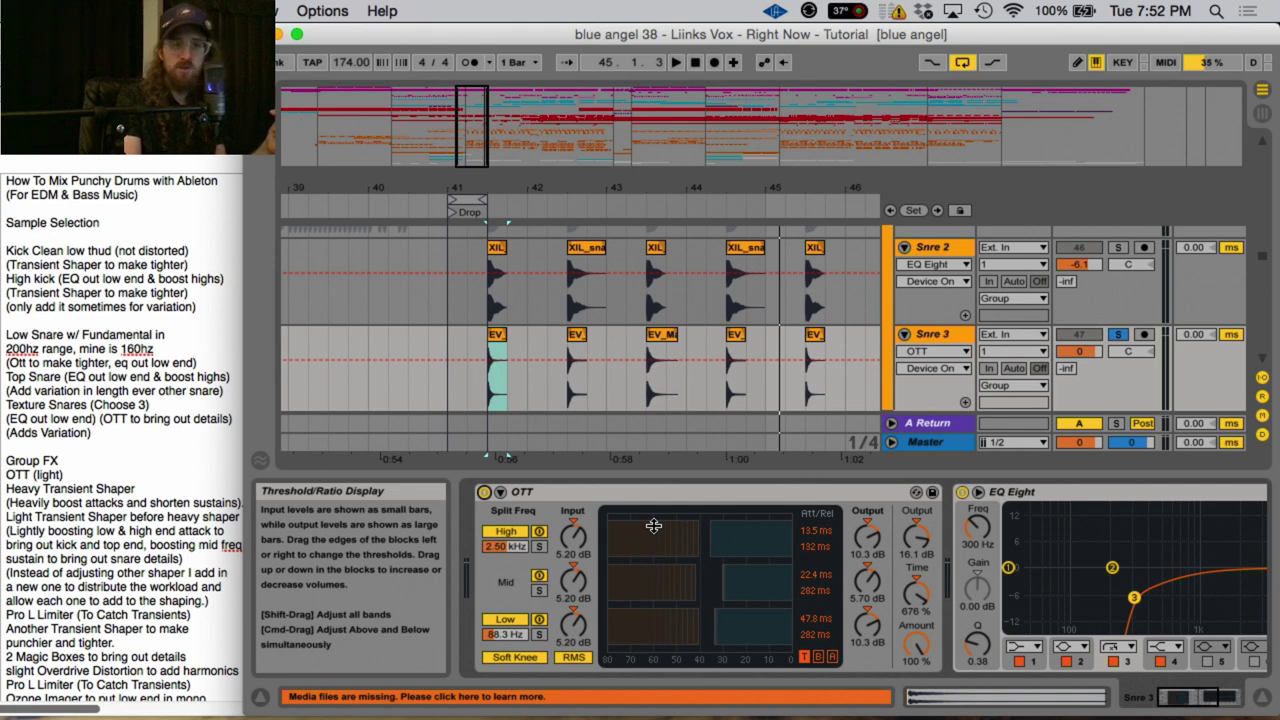
left_click(912, 666)
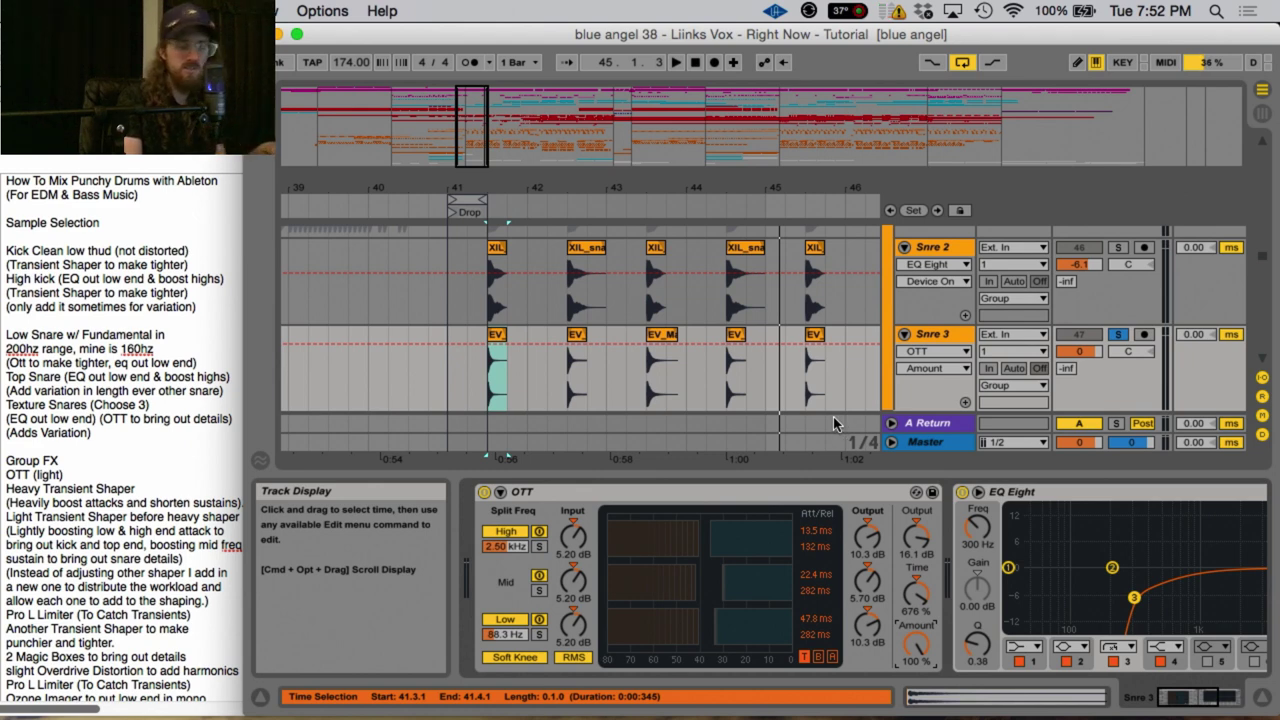
key("space")
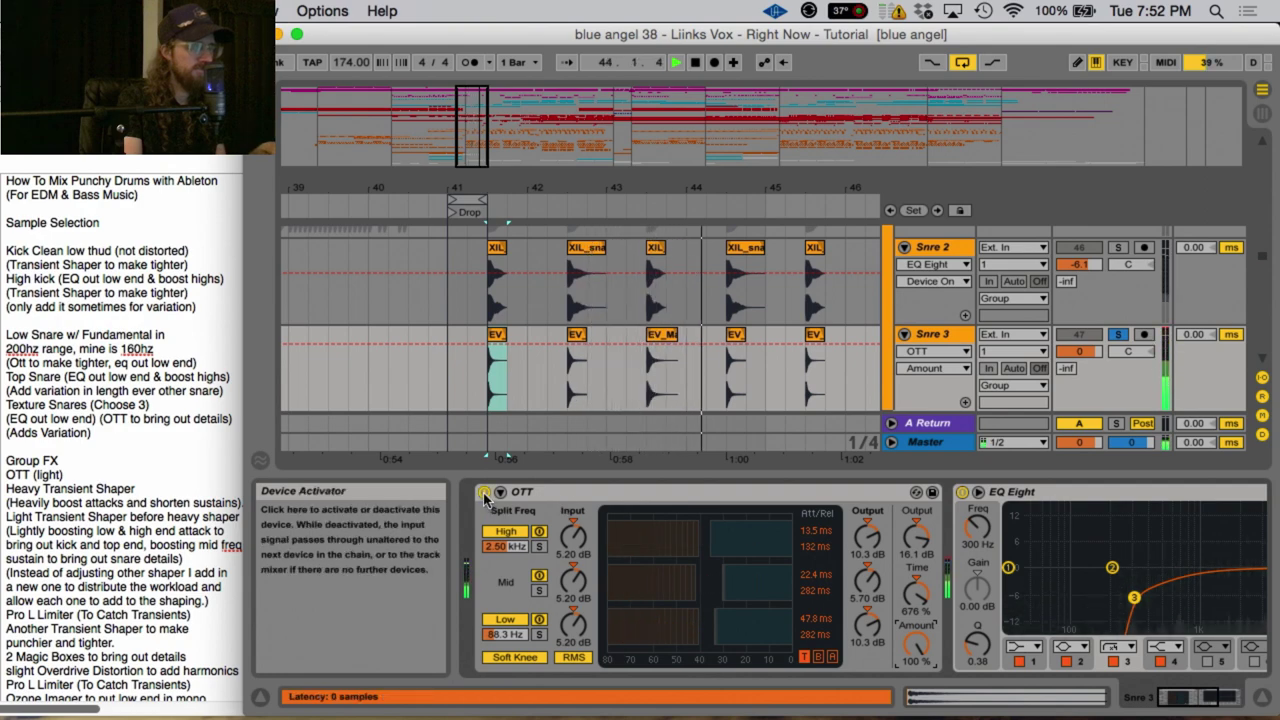
key("space")
Display the Snare track's devices, turn on its effect rack with OTT off, and inspect band 1 of its EQ Eight
scroll(600, 320, "up", 3)
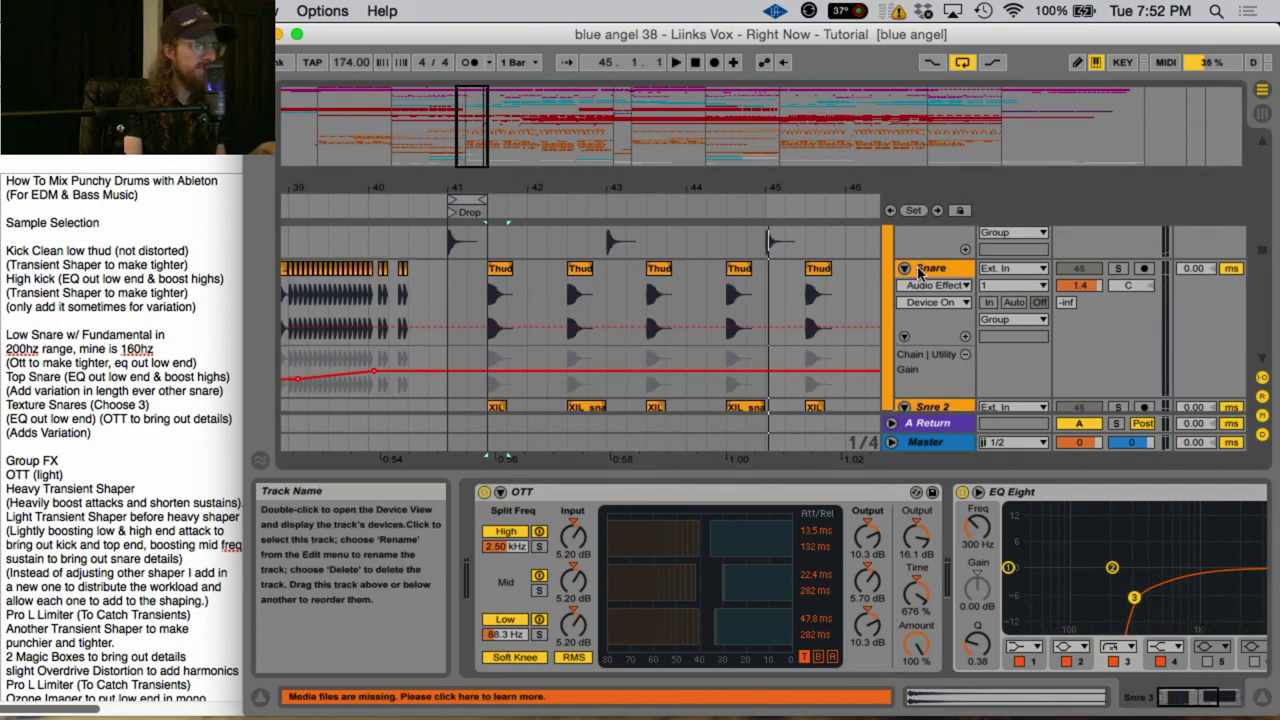
left_click(925, 270)
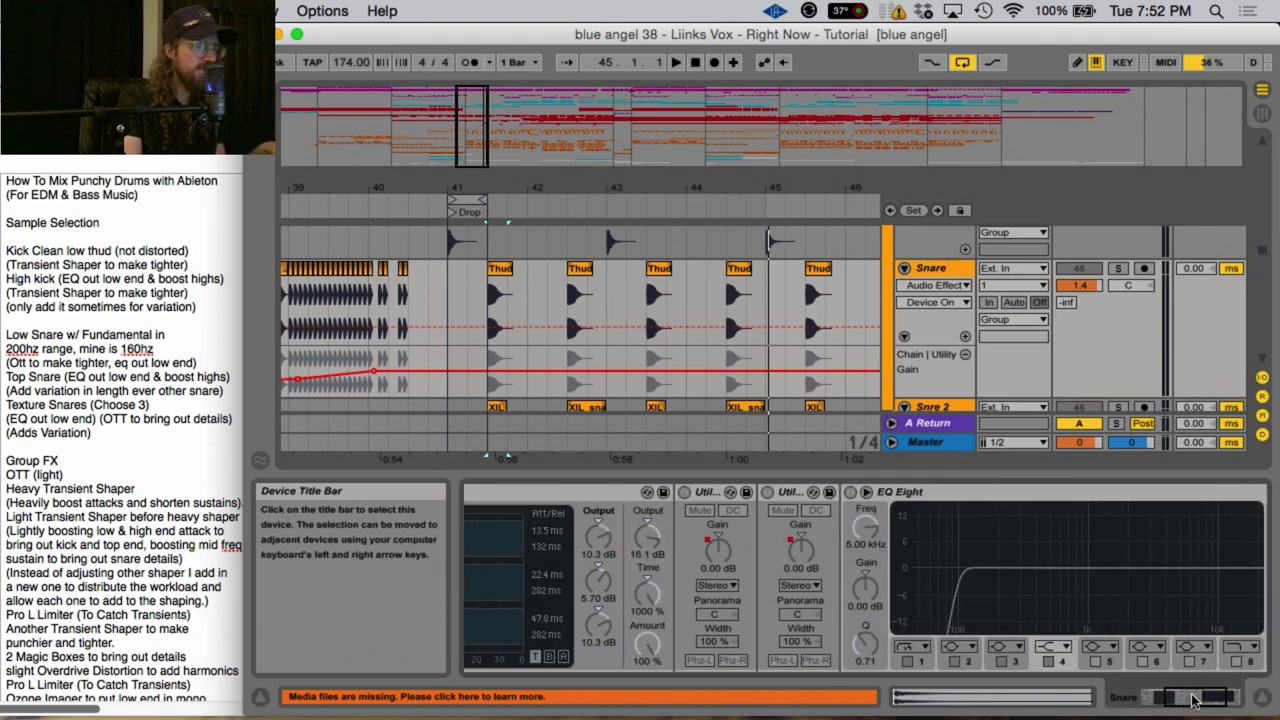
scroll(1000, 600, "right", 3)
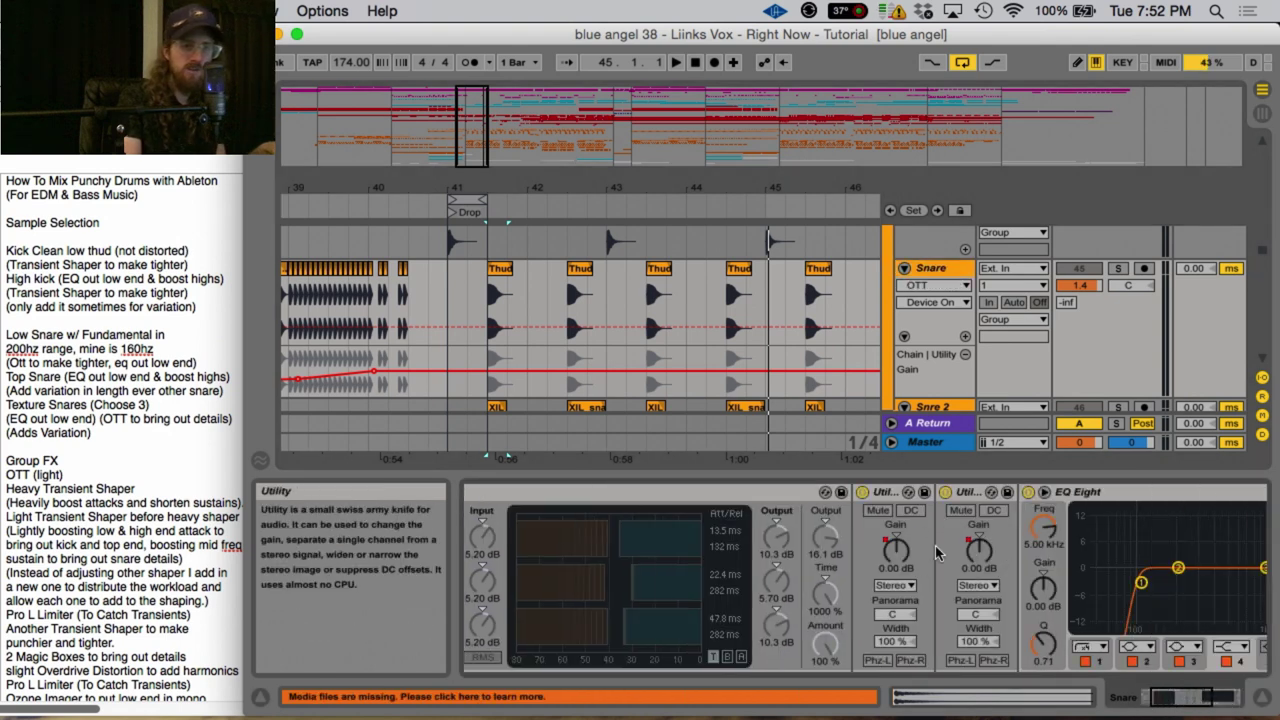
scroll(742, 560, "right", 3)
left_click(742, 492)
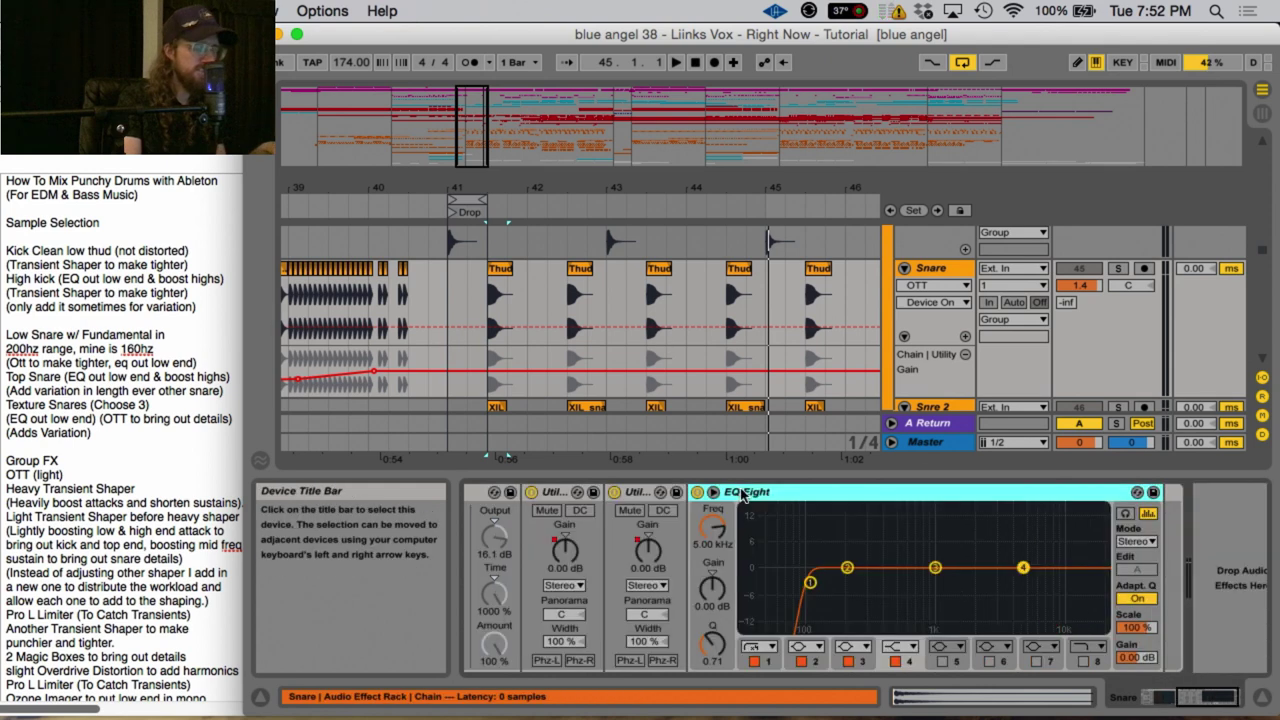
left_click(811, 584)
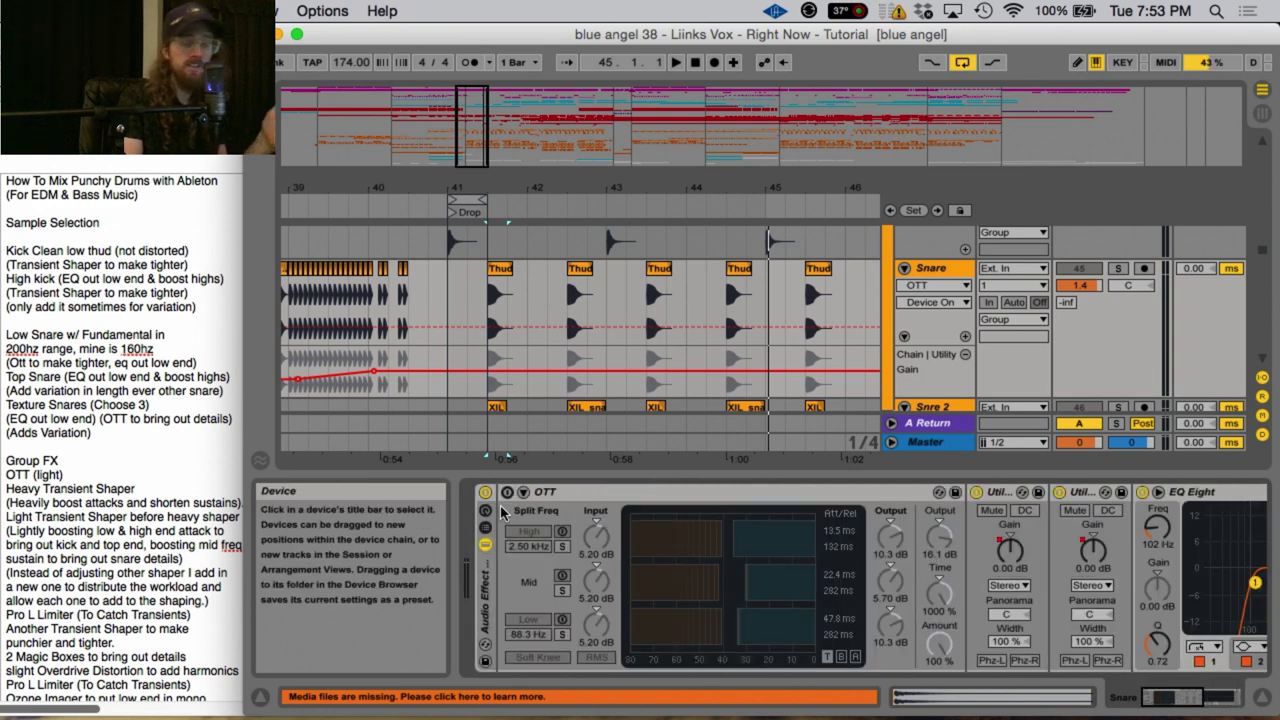
Turn on the OTT in the Snare rack, solo the track, and compare the clip at 41.3.1 with the rack off and on
scroll(520, 540, "up", 3)
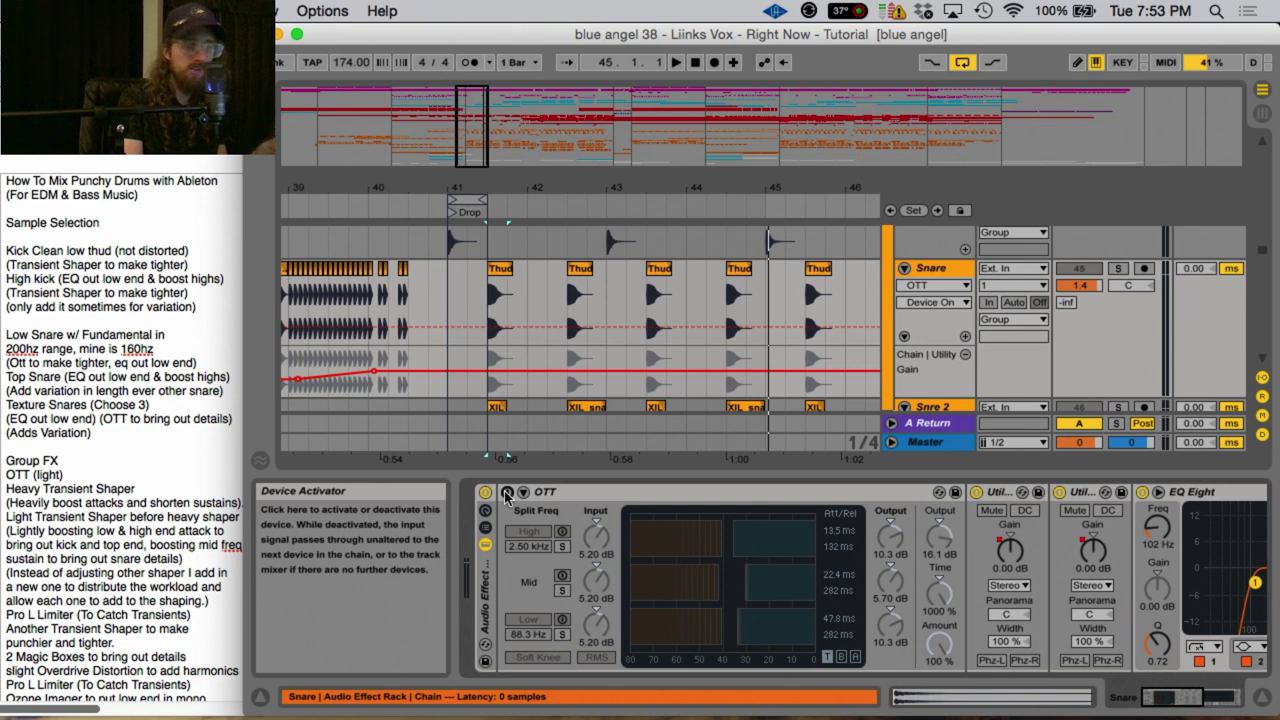
left_click(507, 493)
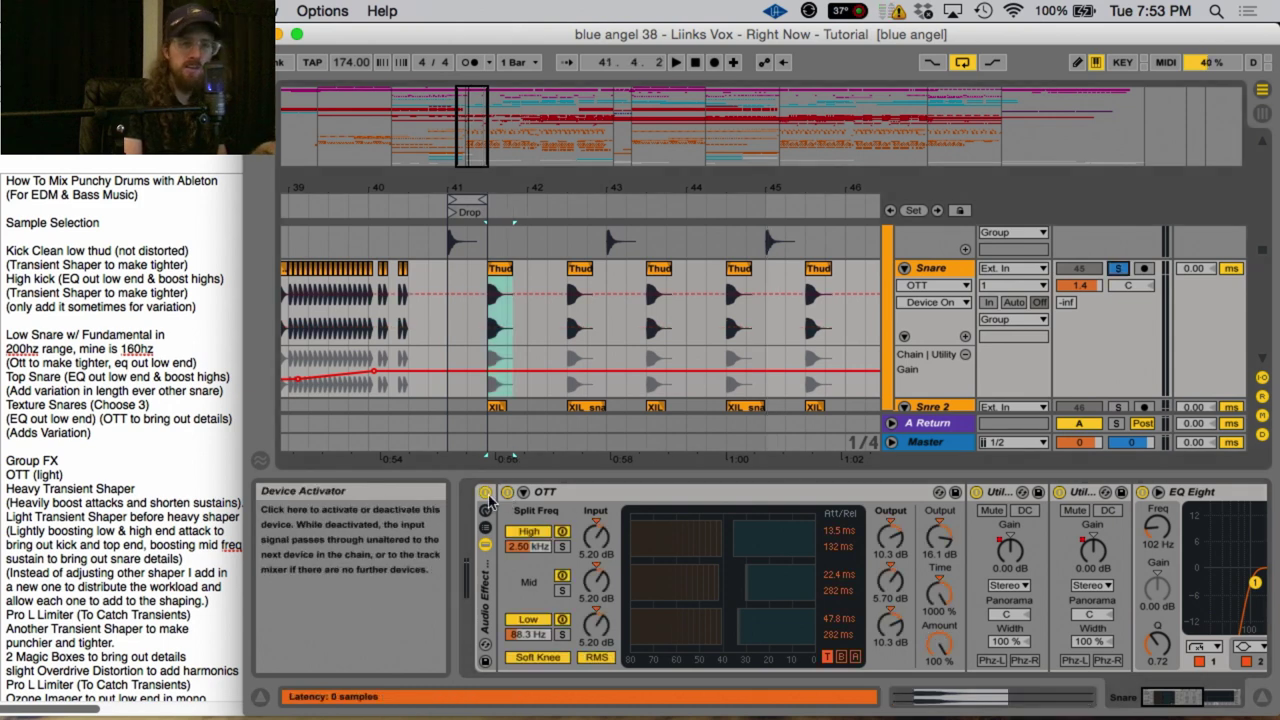
left_click(485, 494)
key("space")
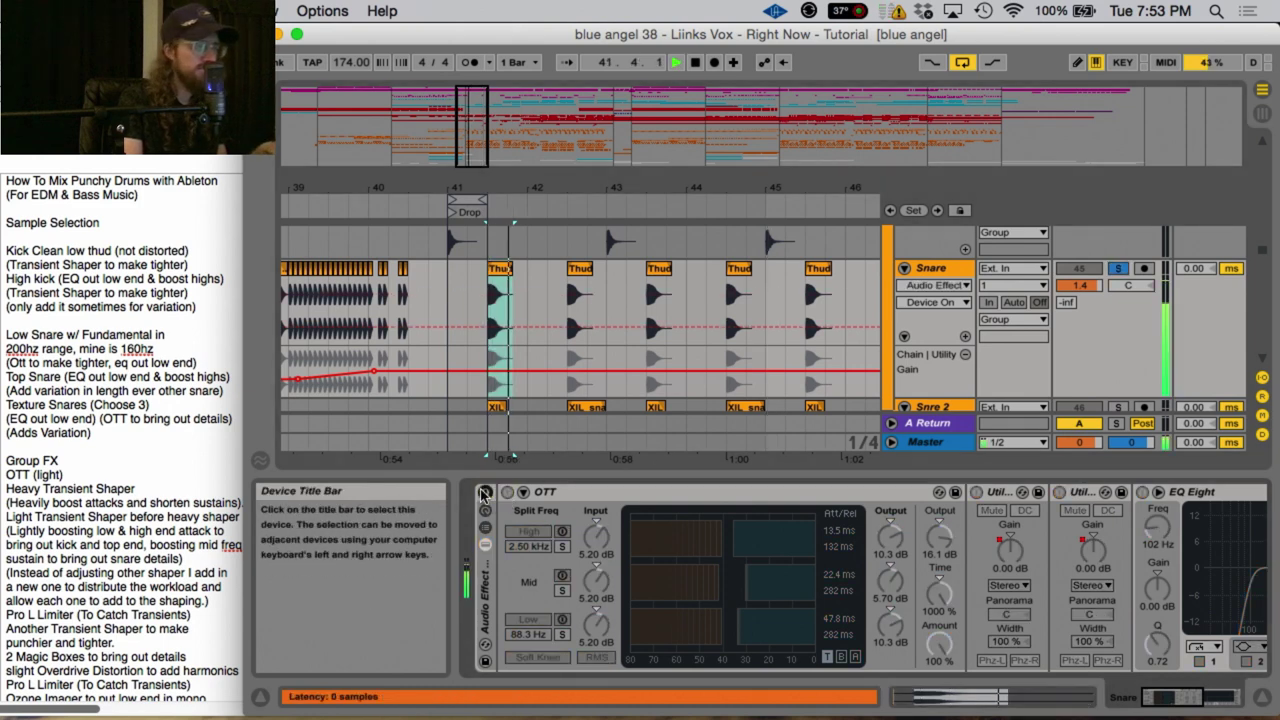
left_click(485, 494)
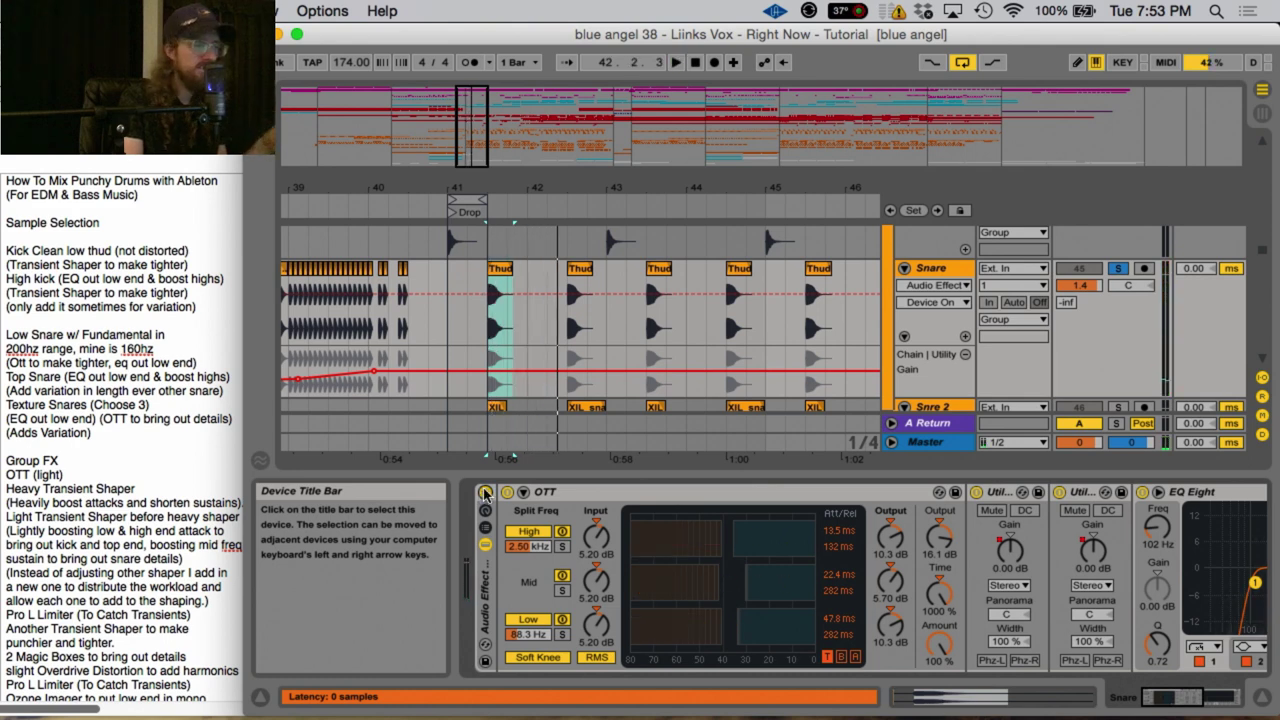
Solo the K & S group and play the layered drums from 41.3.1 with the group's effect rack off
left_click(491, 289)
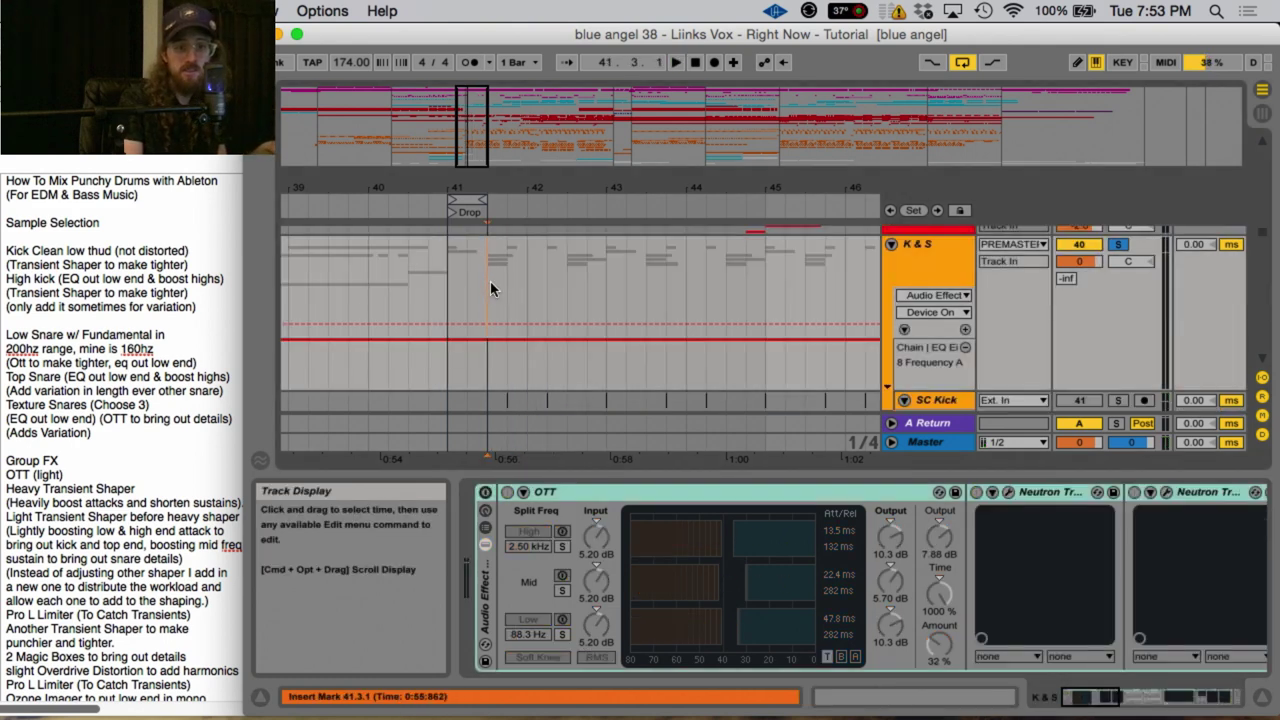
key("space")
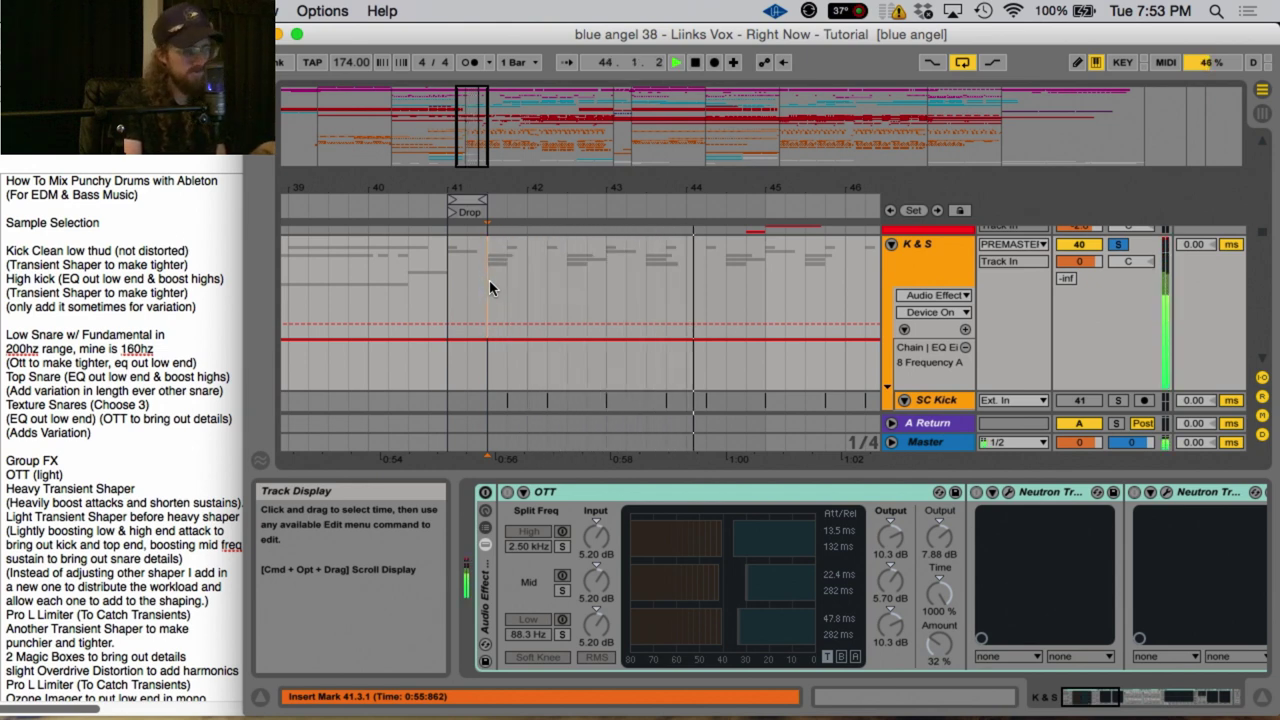
key("space")
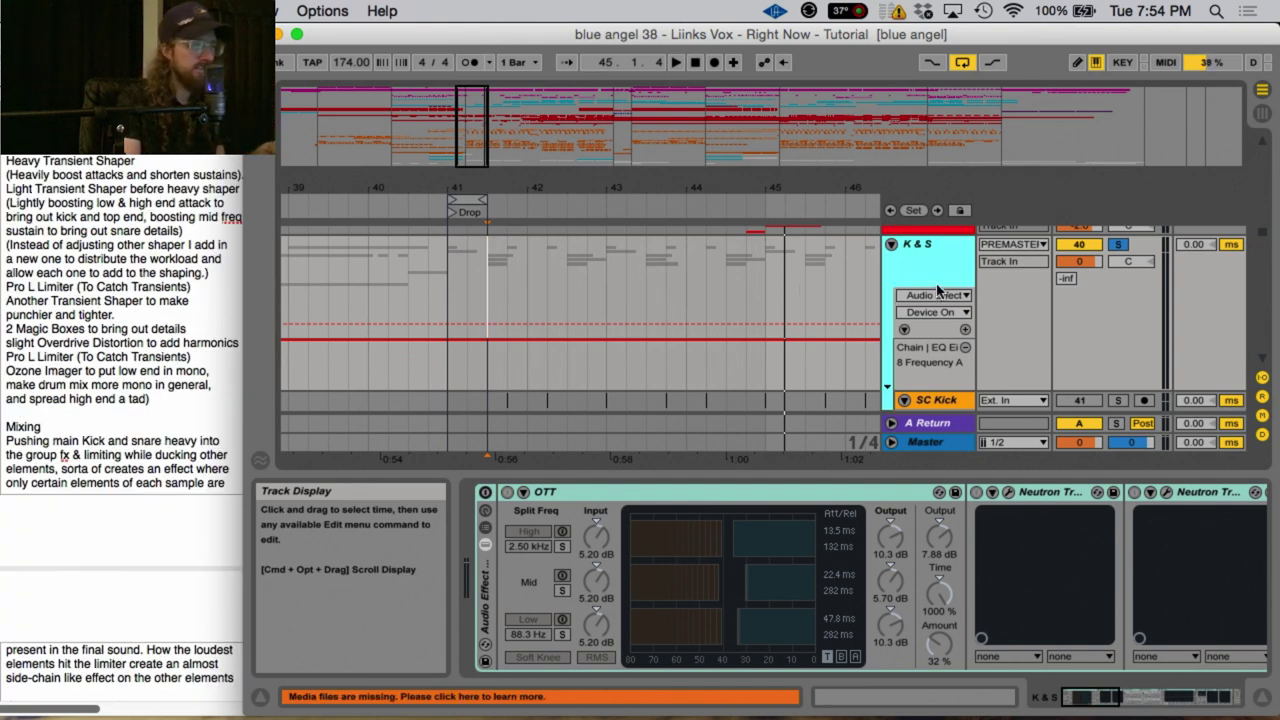
Open the FF Pro-L limiter between Overdrive and iZotope Ozone in the K & S rack, examine it, and close its window
left_click(1063, 616)
scroll(1063, 616, "right", 15)
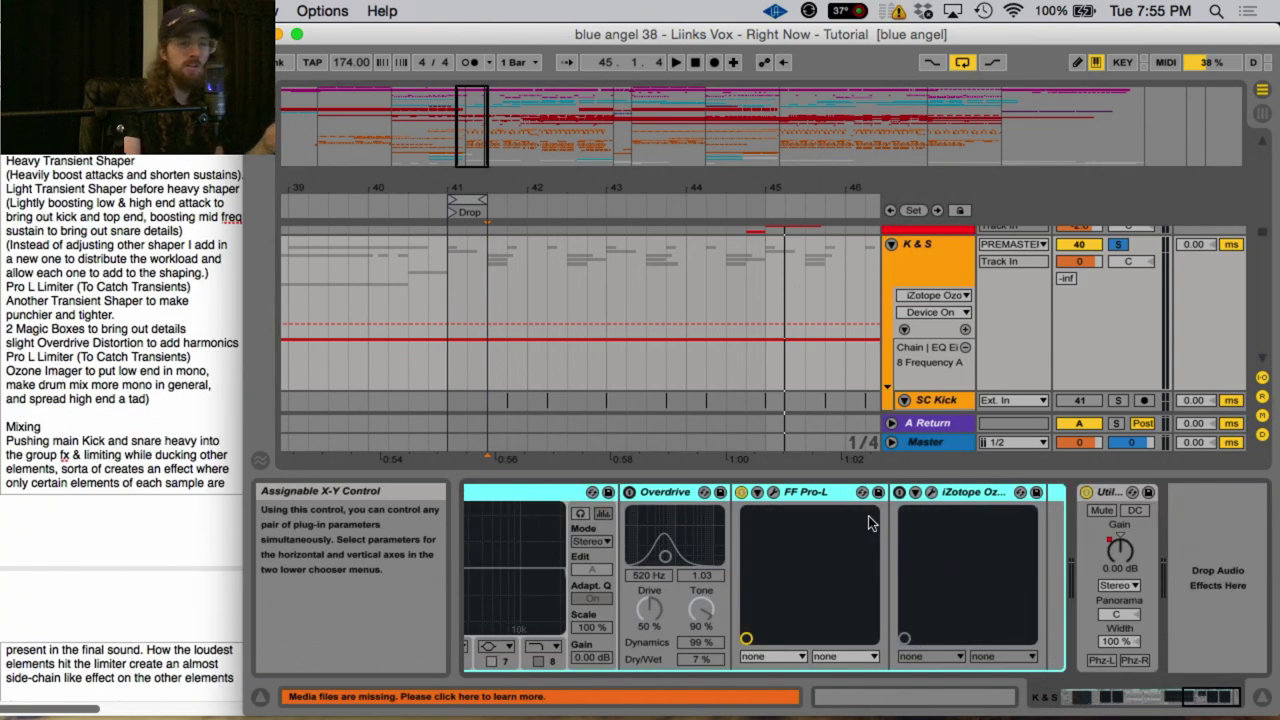
left_click(775, 494)
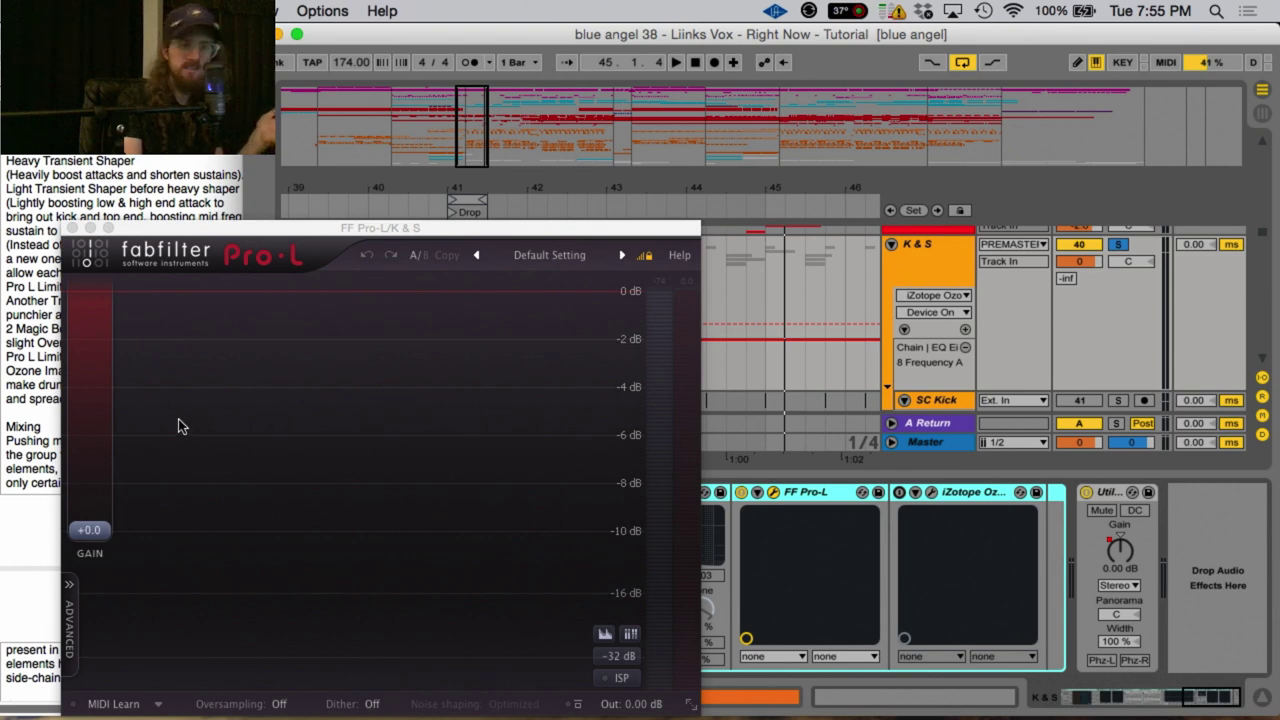
left_click(72, 229)
Review the track volumes of the kick and snare layers inside the K & S group
scroll(600, 311, "down", 3)
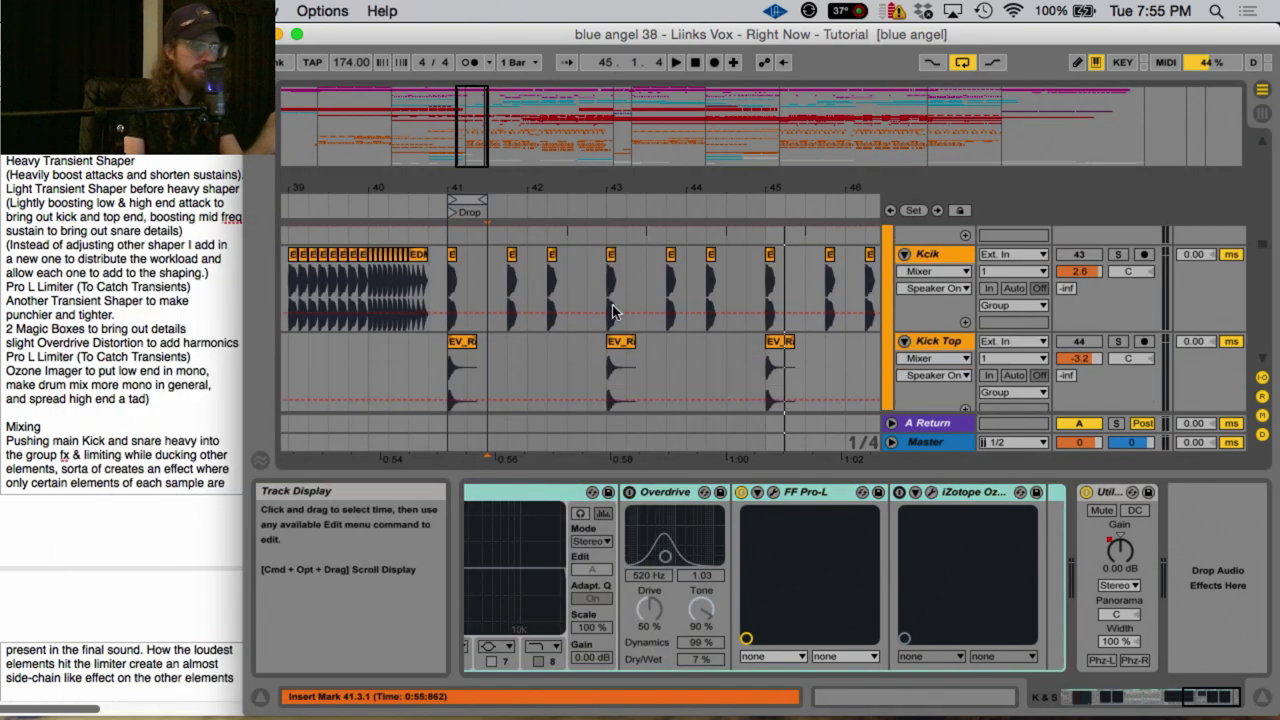
scroll(615, 311, "up", 5)
scroll(615, 311, "down", 6)
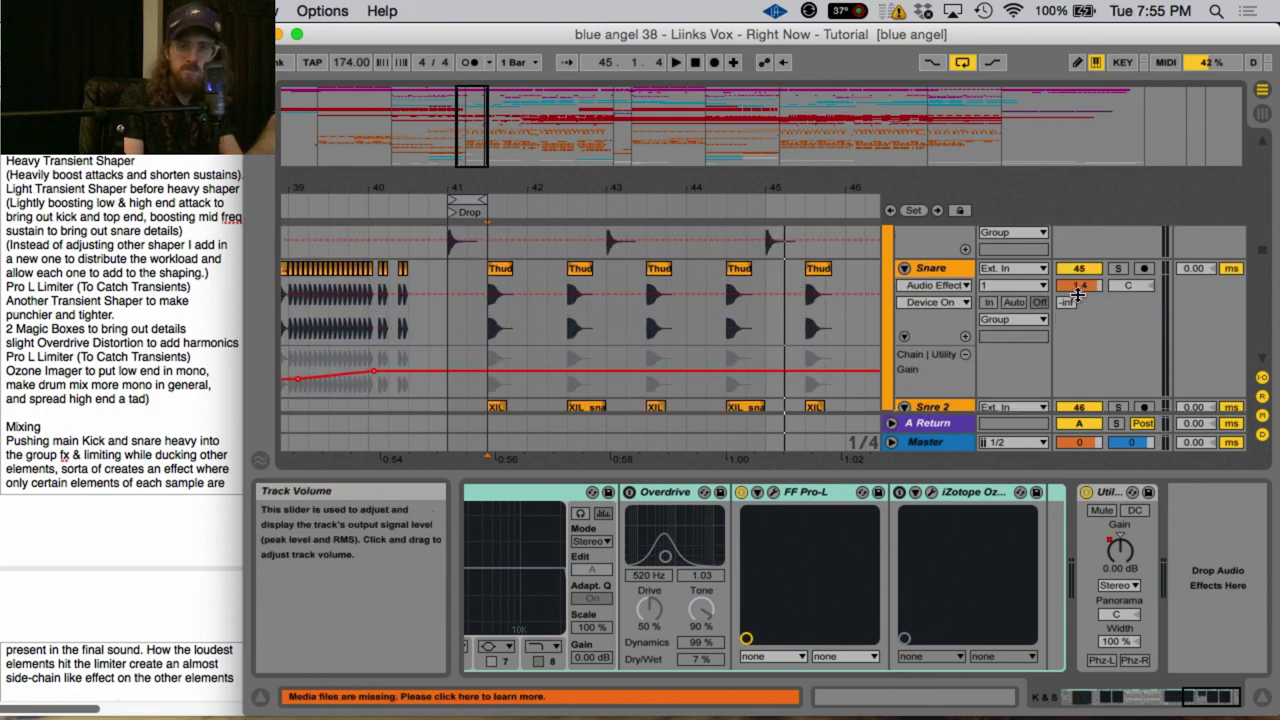
scroll(1075, 295, "down", 3)
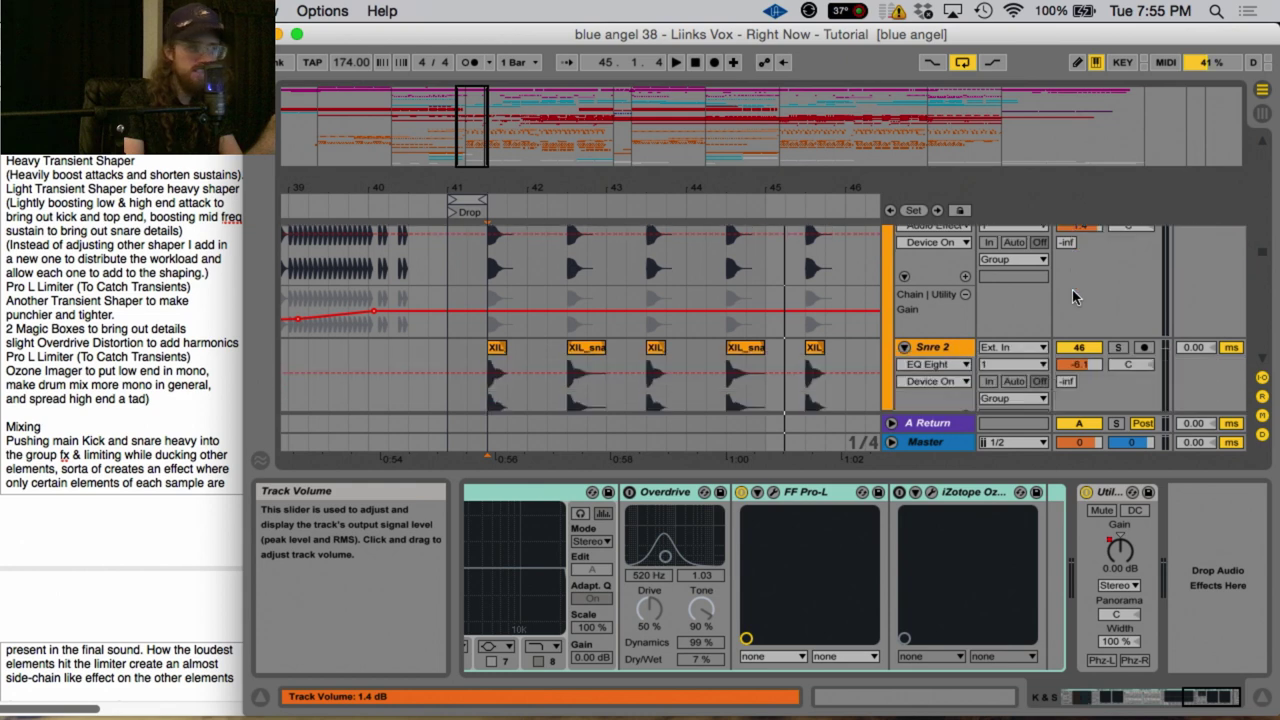
Set the loop to 41.1.1–45.1.1 on the K & S group and play the drums with the rack's individual effects off
scroll(1075, 296, "down", 4)
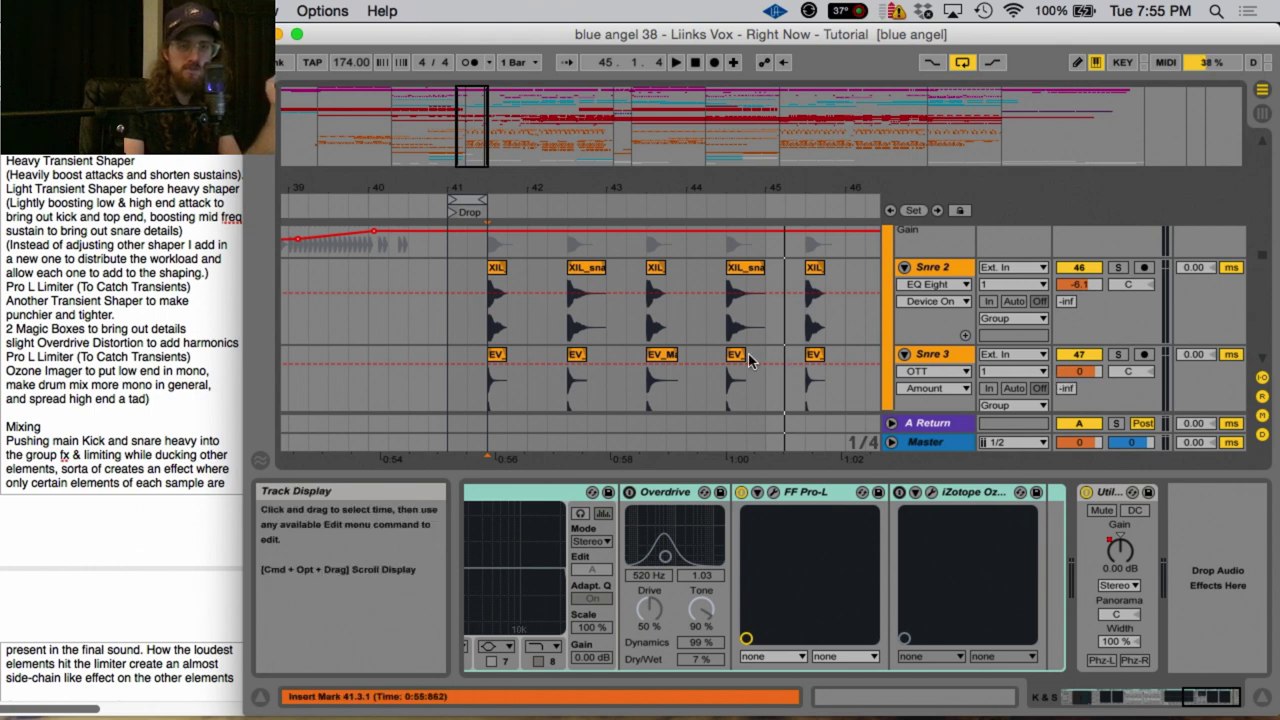
scroll(750, 360, "up", 3)
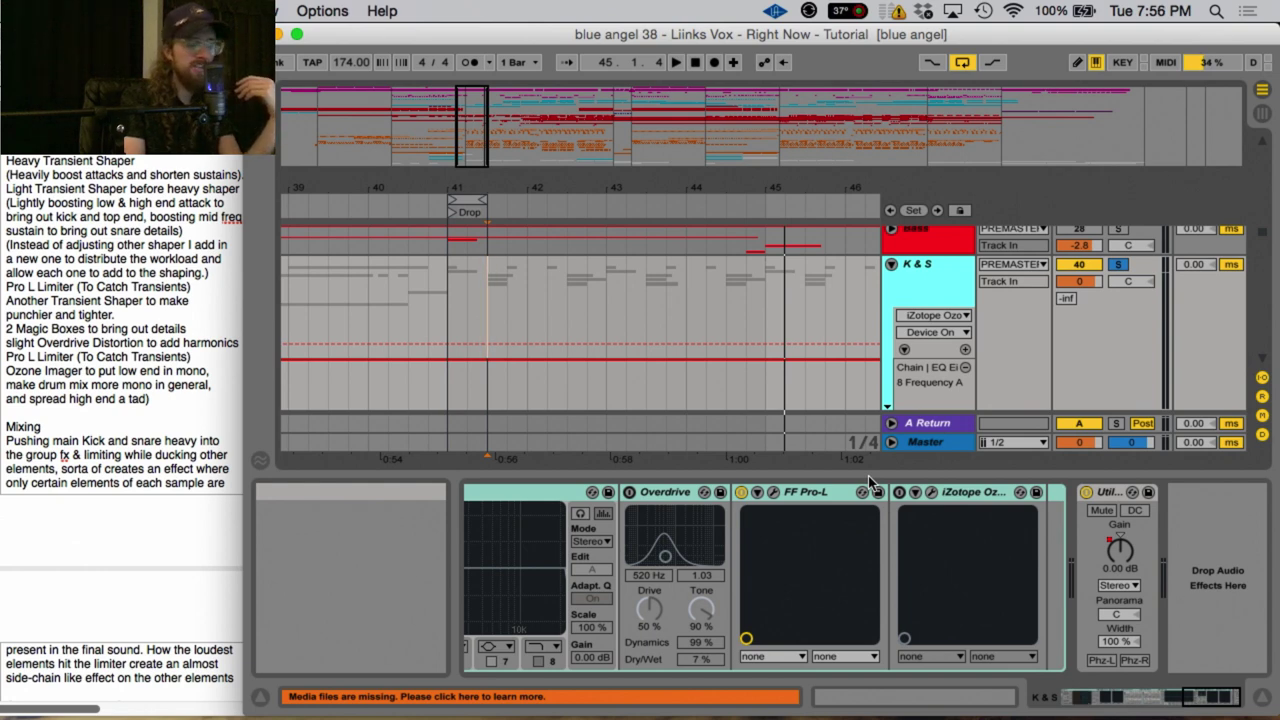
left_click_drag(450, 330, 760, 310)
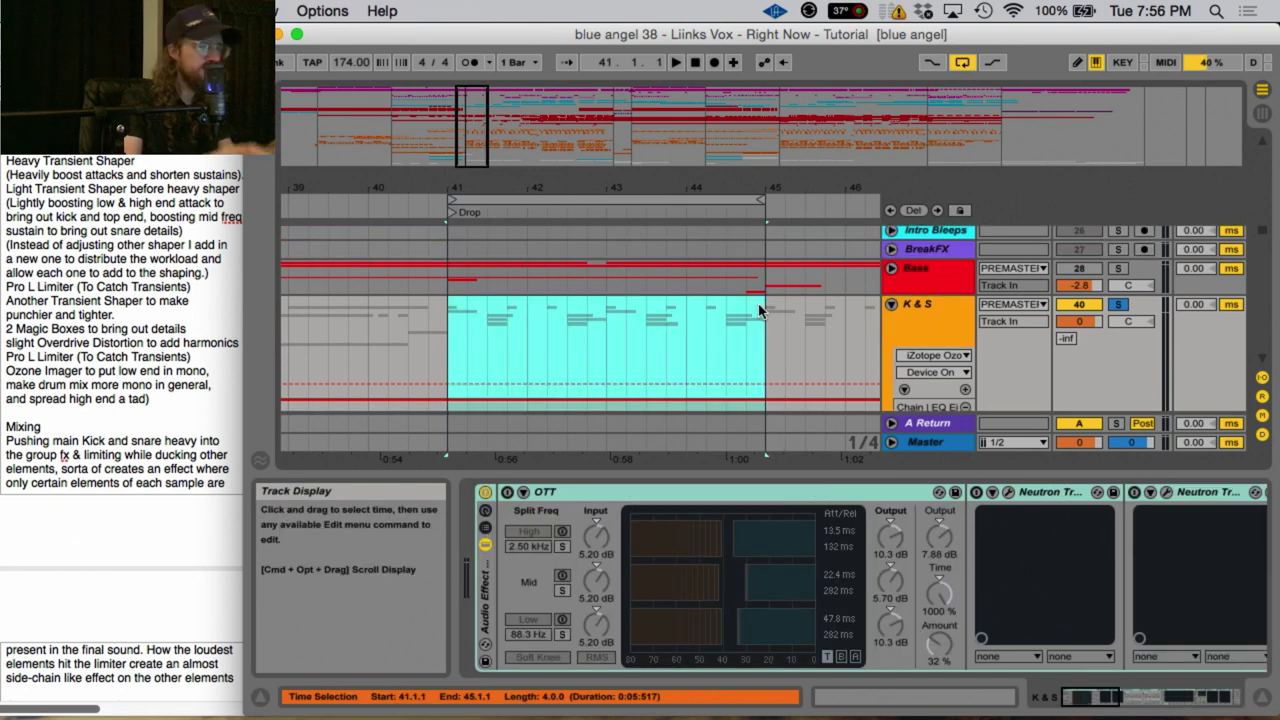
key("space")
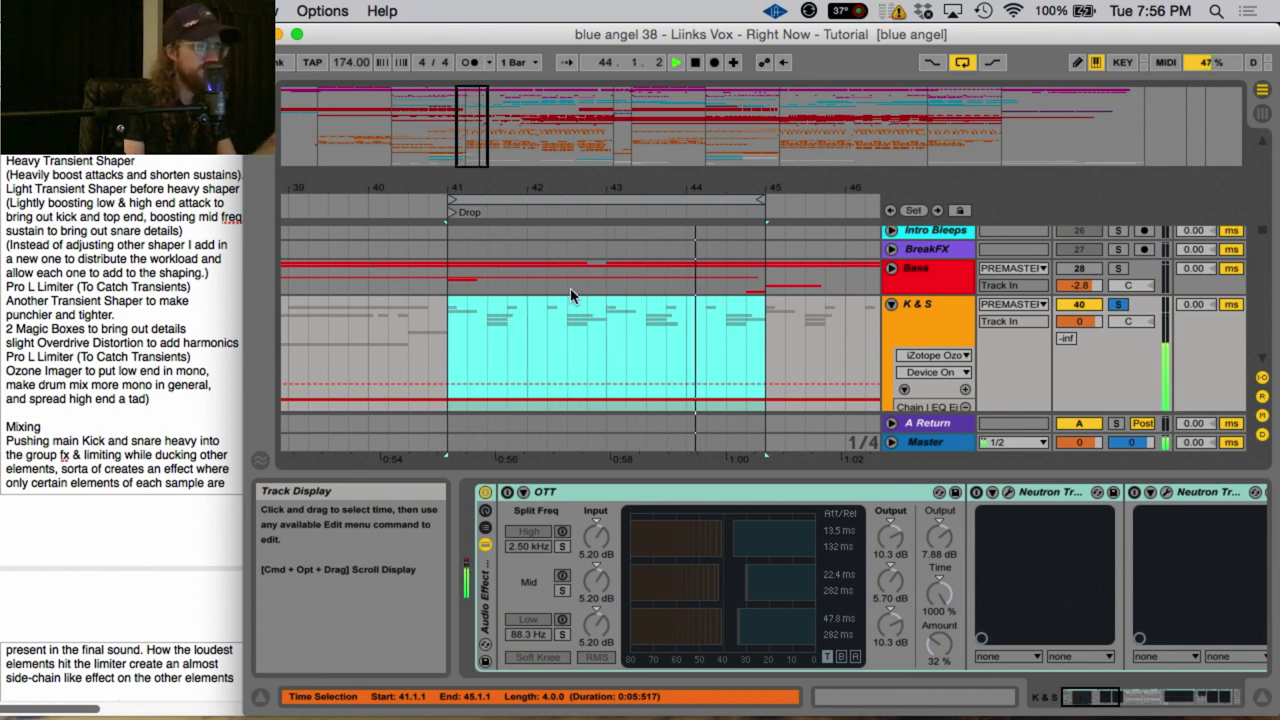
key("space")
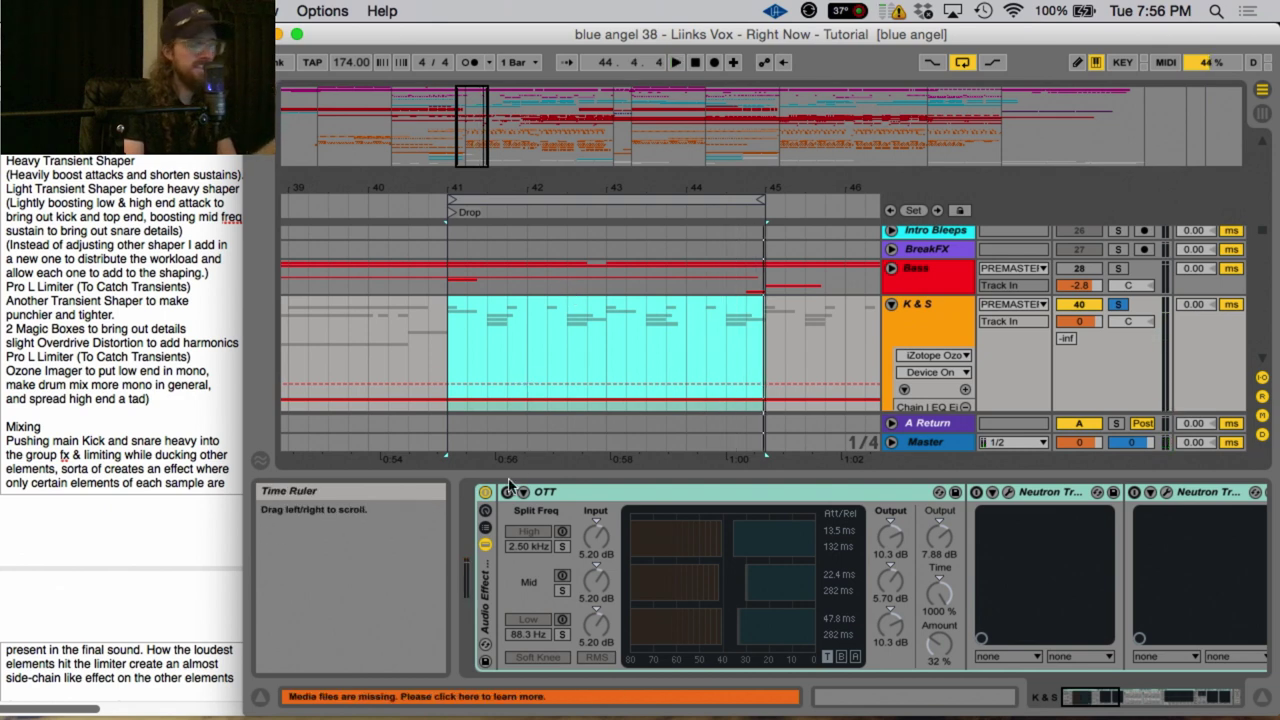
Turn on the first AHEE Magic Box in the K & S rack, comparing the looped drums with it on and off
left_click(540, 492)
scroll(860, 560, "down", 5)
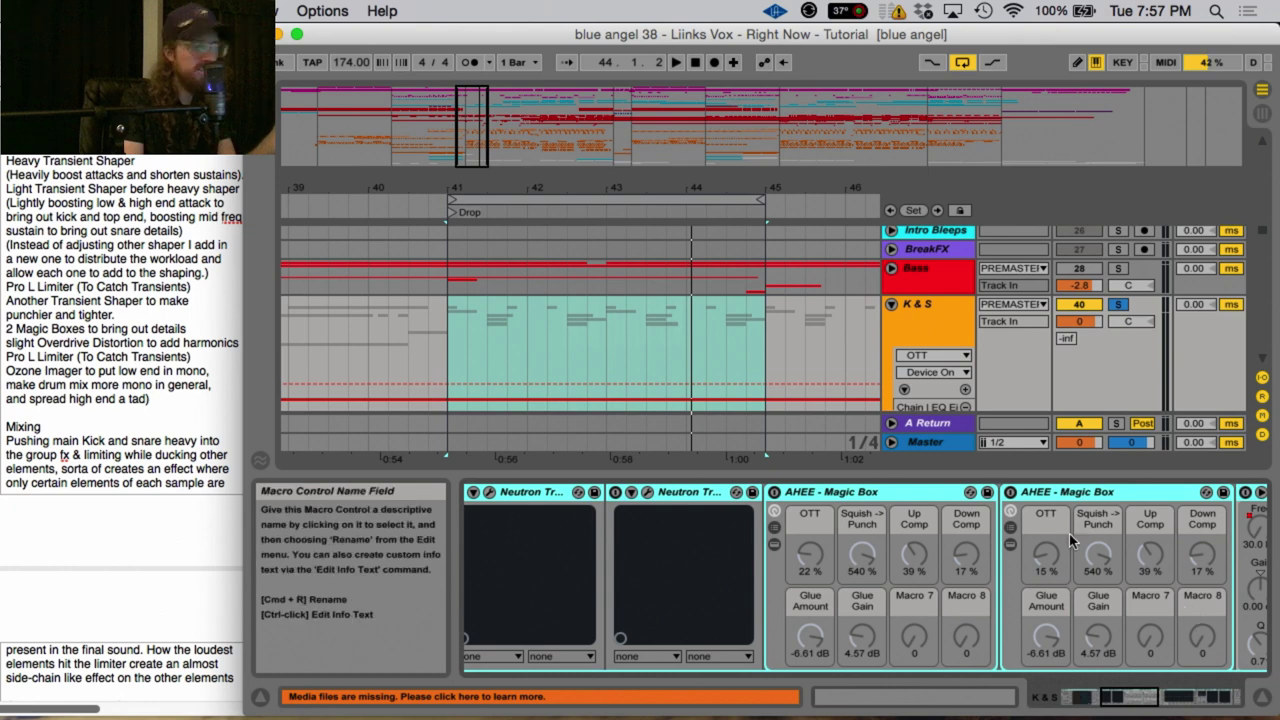
key("space")
left_click(775, 493)
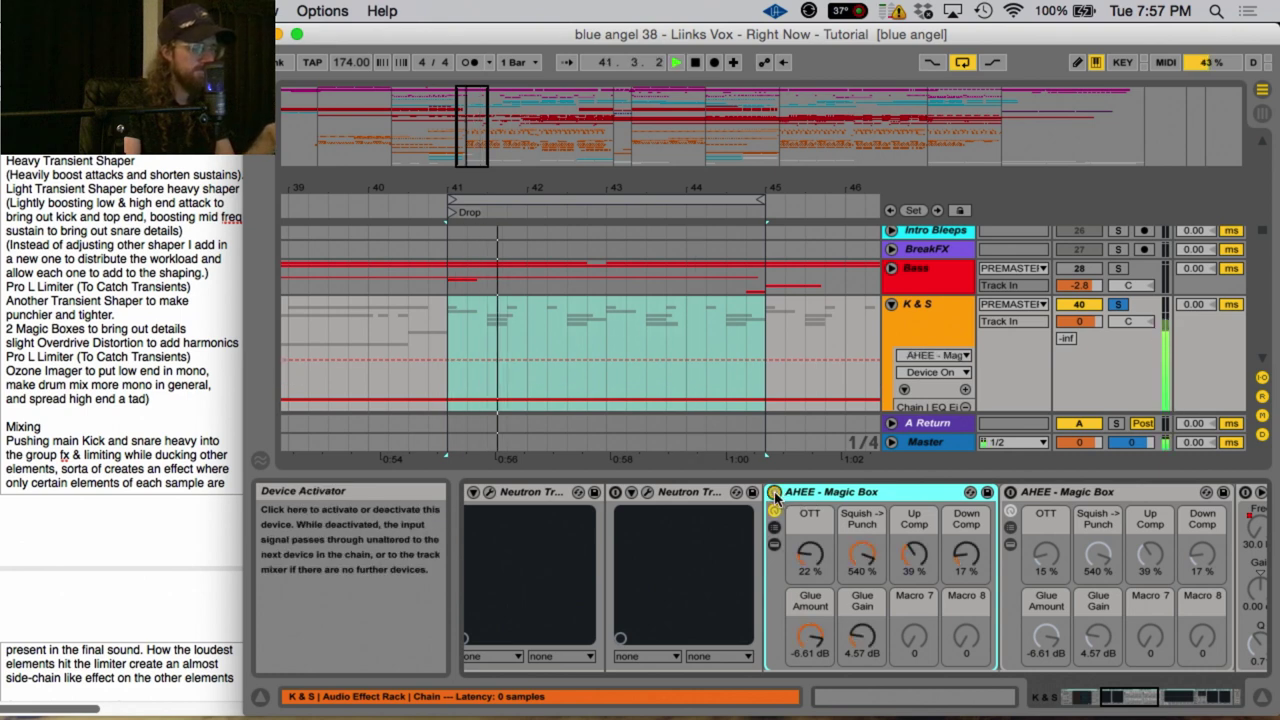
left_click(775, 493)
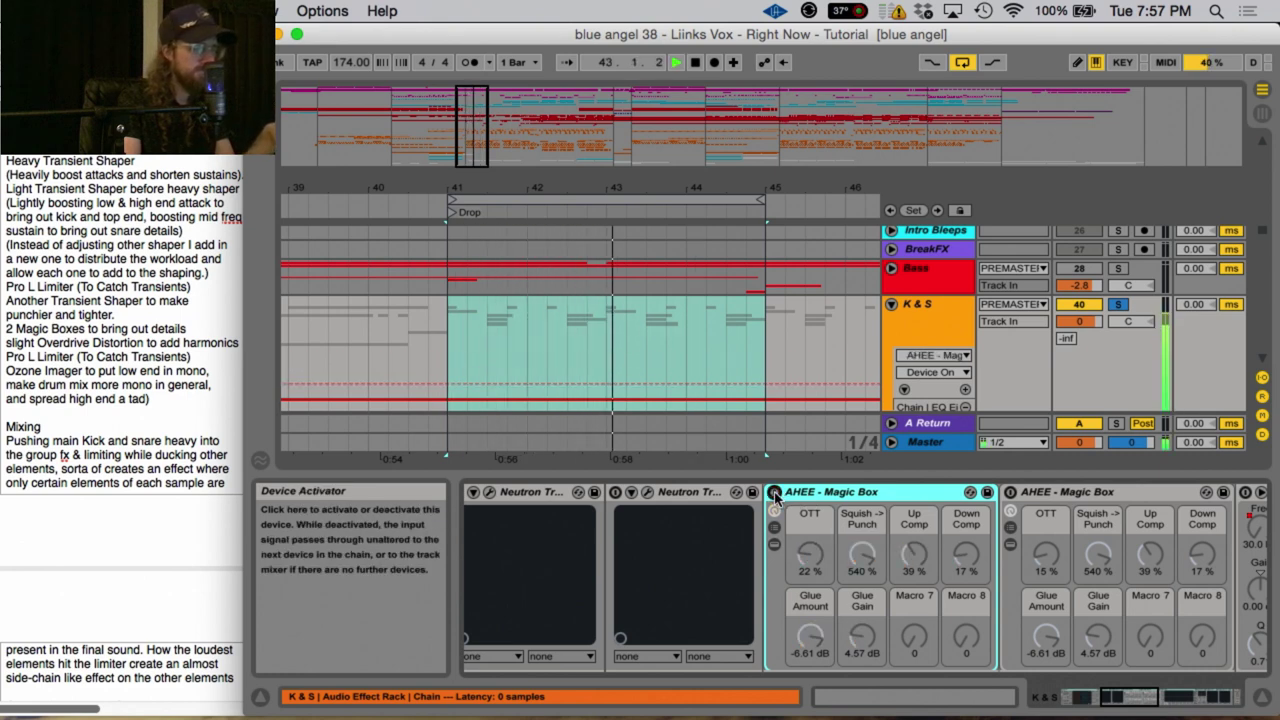
left_click(775, 493)
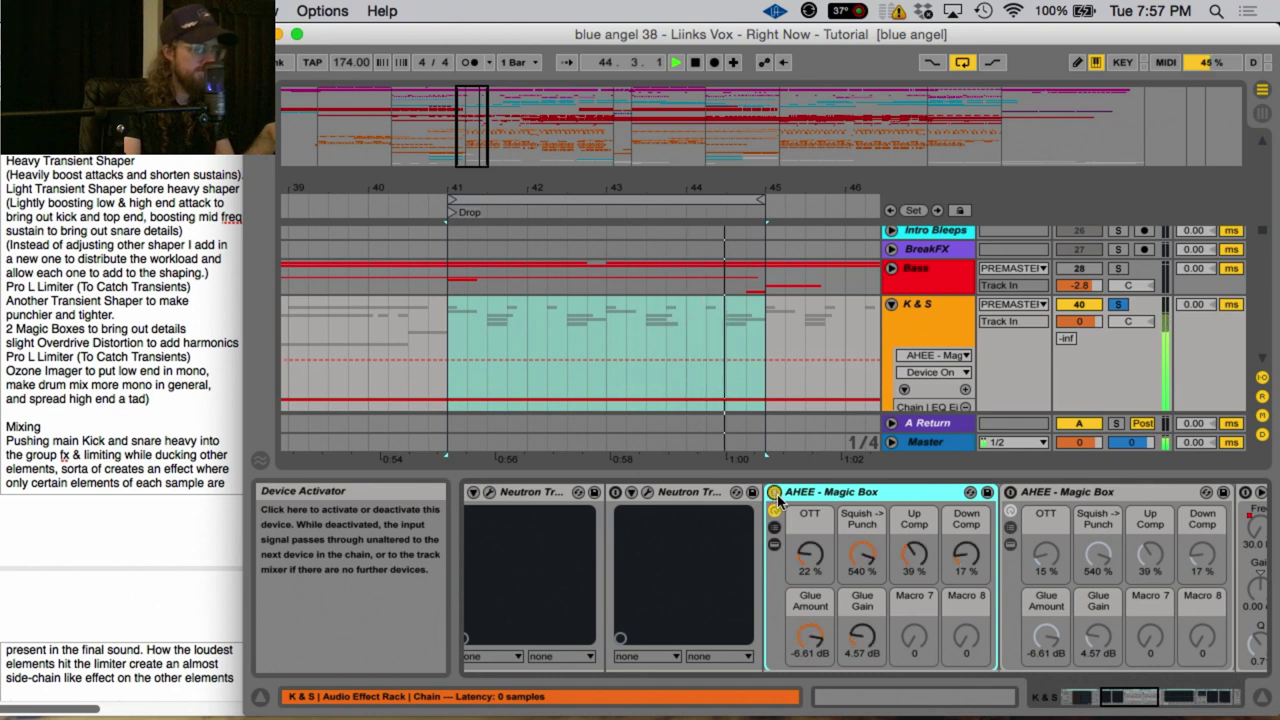
key("space")
Turn on the second AHEE Magic Box, comparing the looped drums with it bypassed and active
left_click(1010, 492)
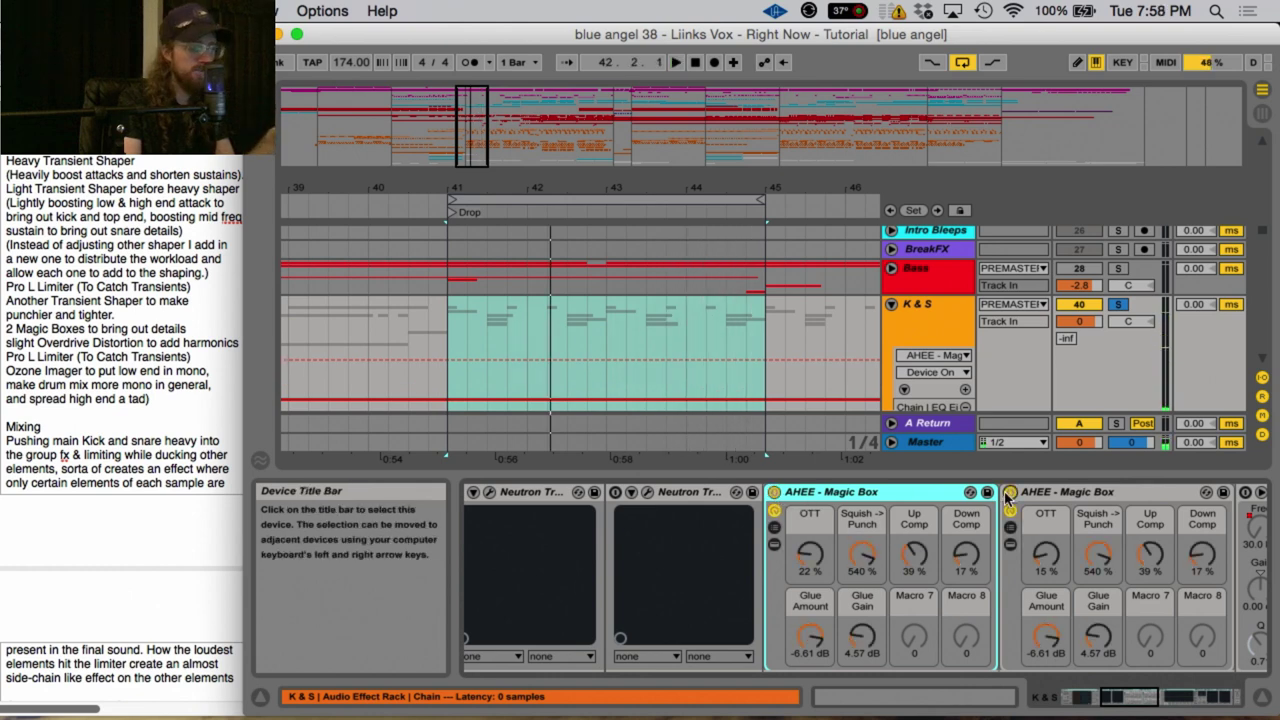
left_click(1010, 492)
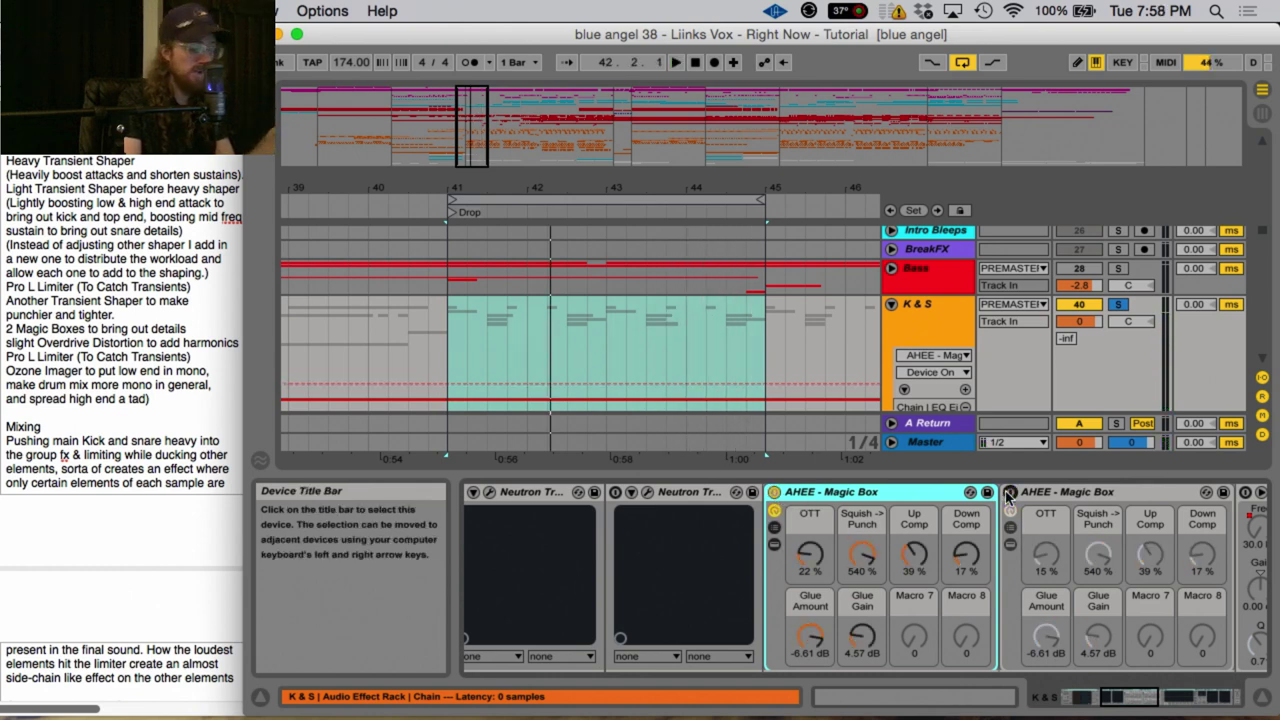
key("space")
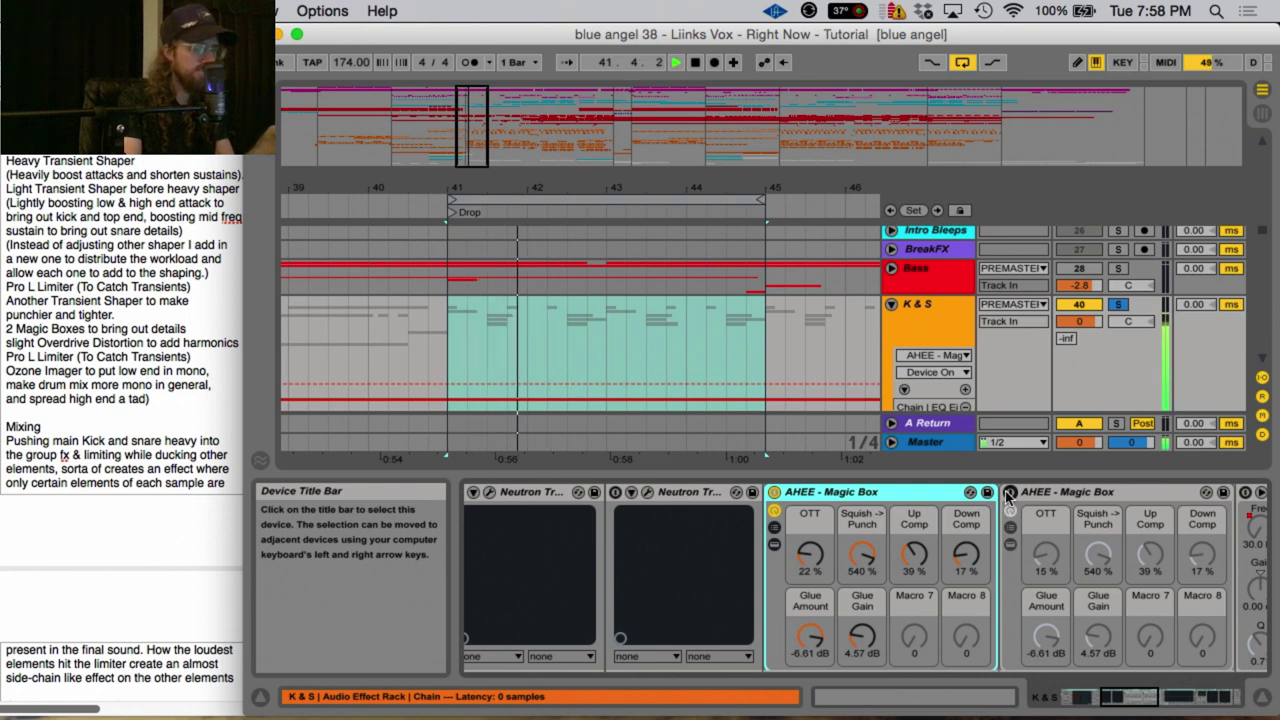
left_click(1010, 492)
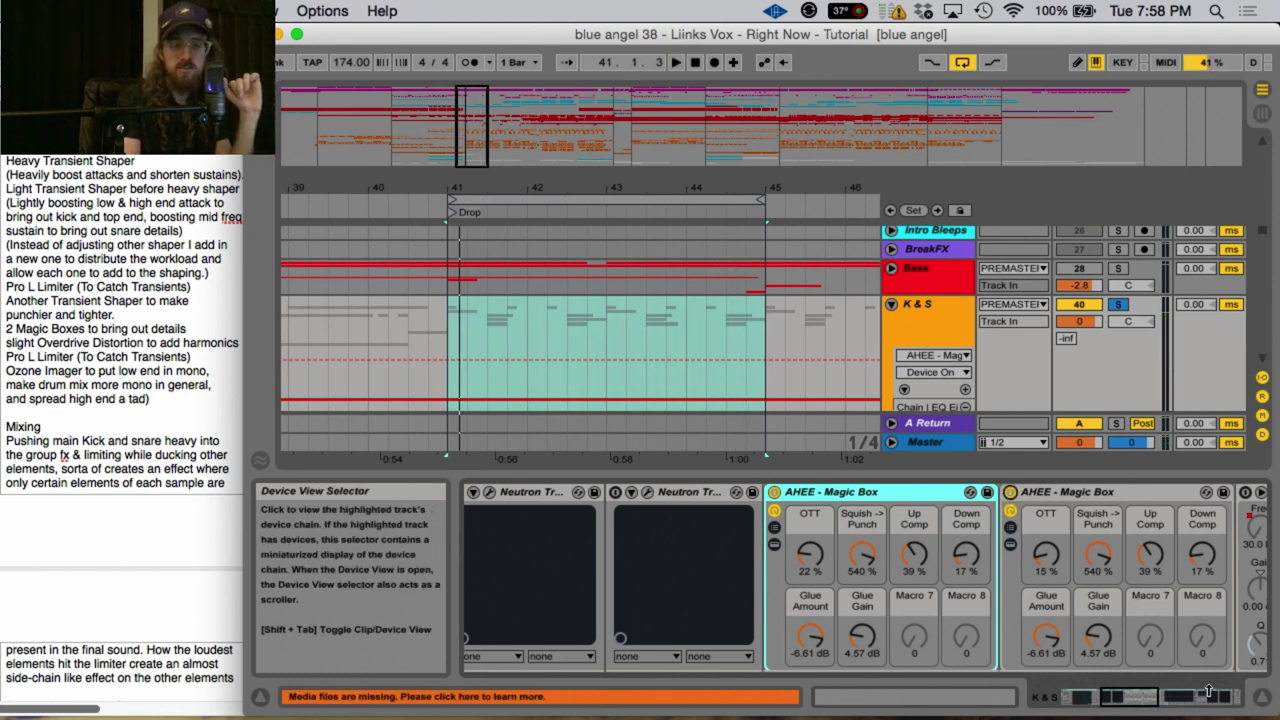
Turn on the second Neutron Transient Shaper before the Magic Boxes, examine its attack and sustain settings per band, and close its window
left_click_drag(1210, 692, 1214, 692)
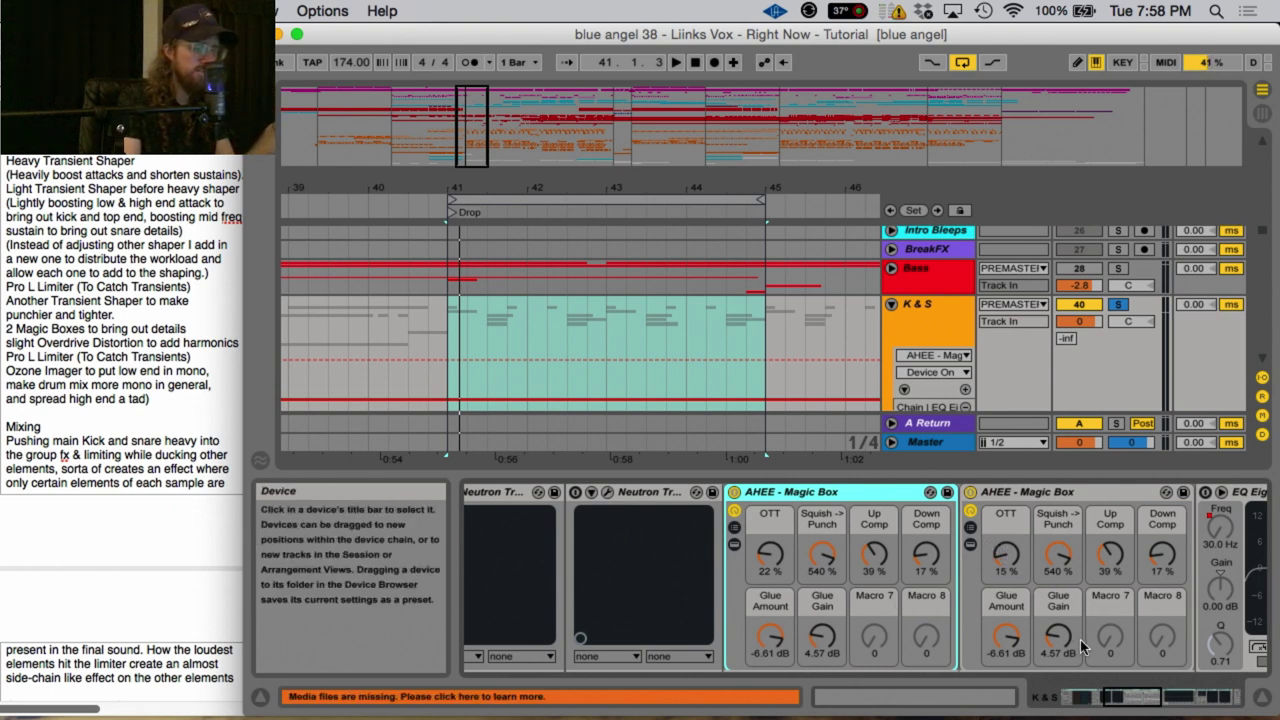
left_click_drag(1138, 695, 1126, 699)
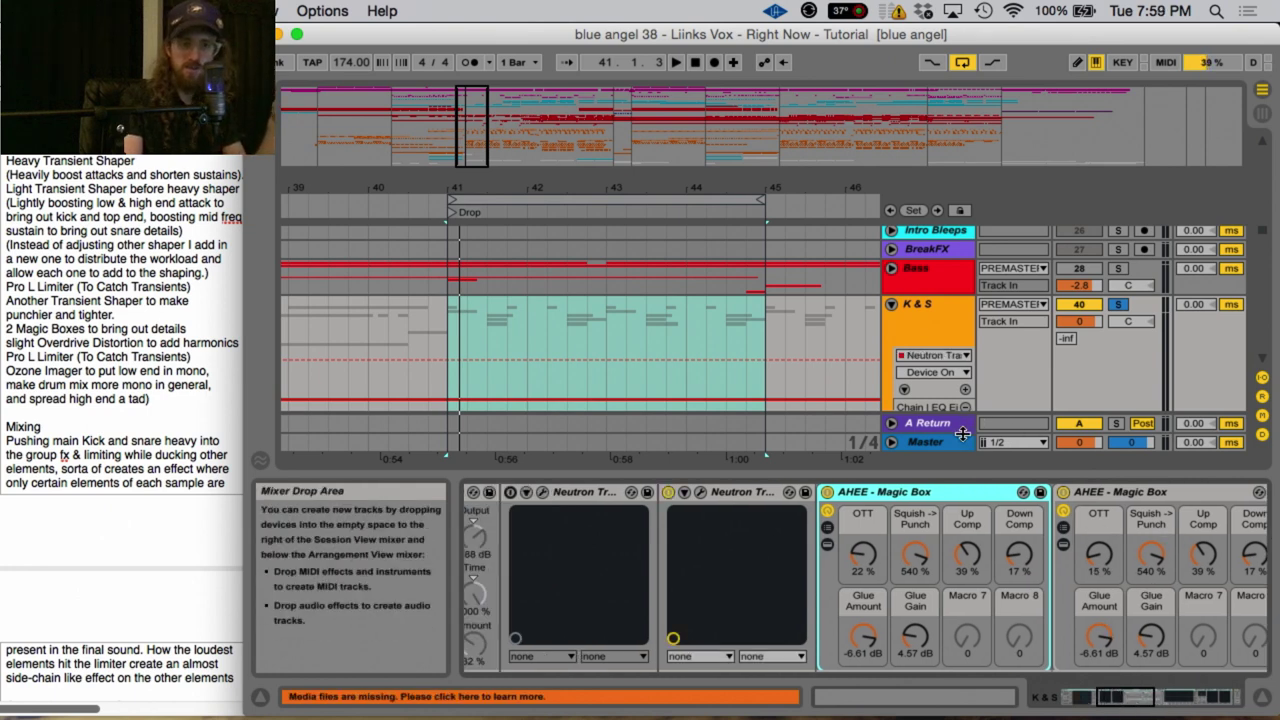
left_click(700, 492)
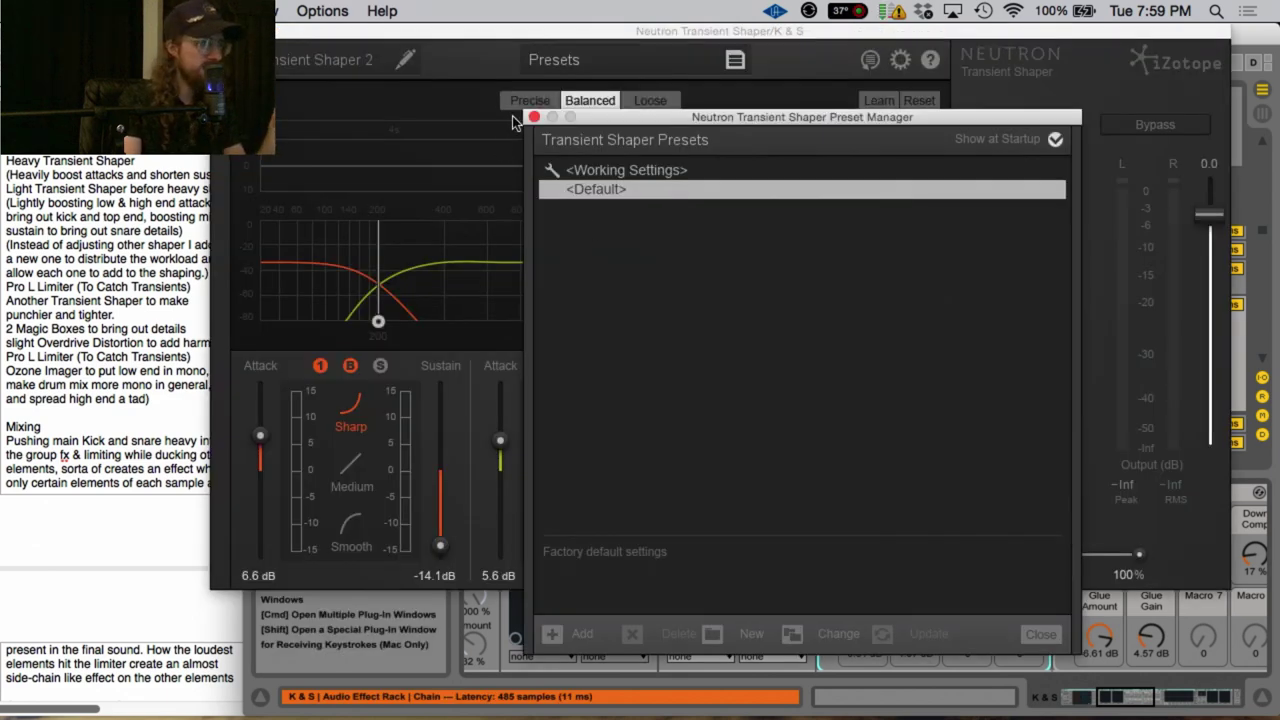
left_click(534, 117)
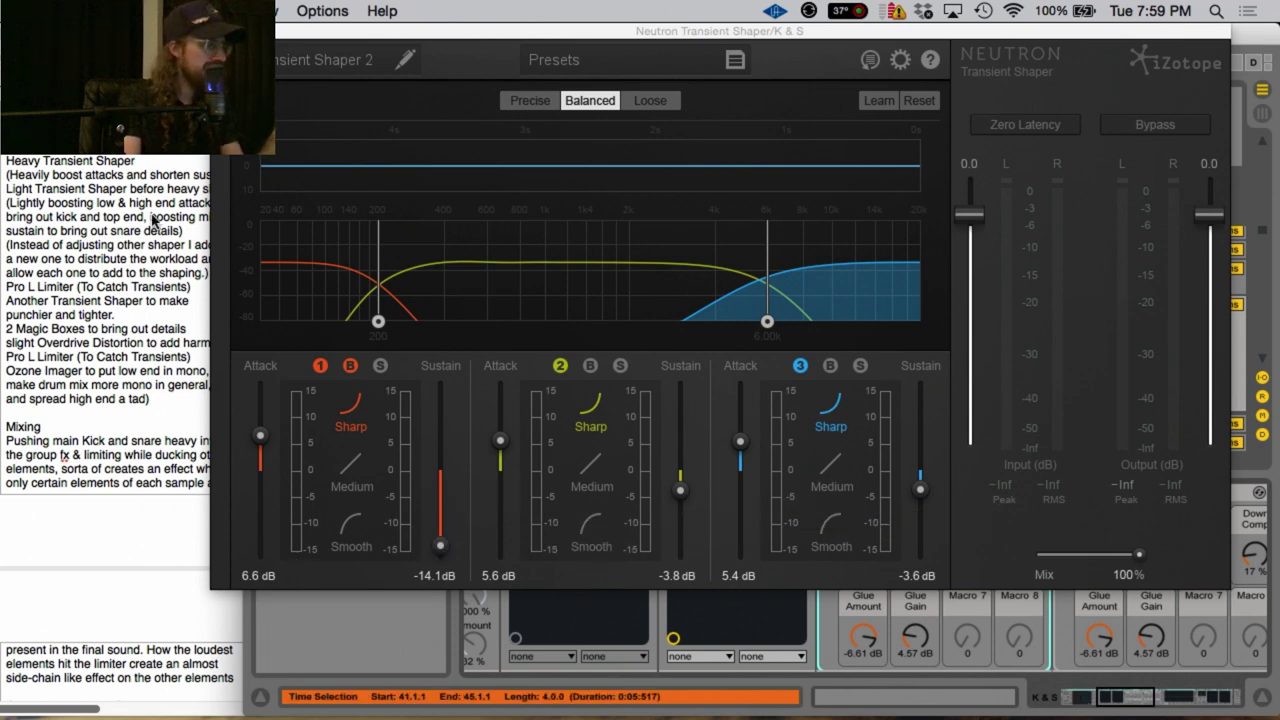
key("super+alt+p")
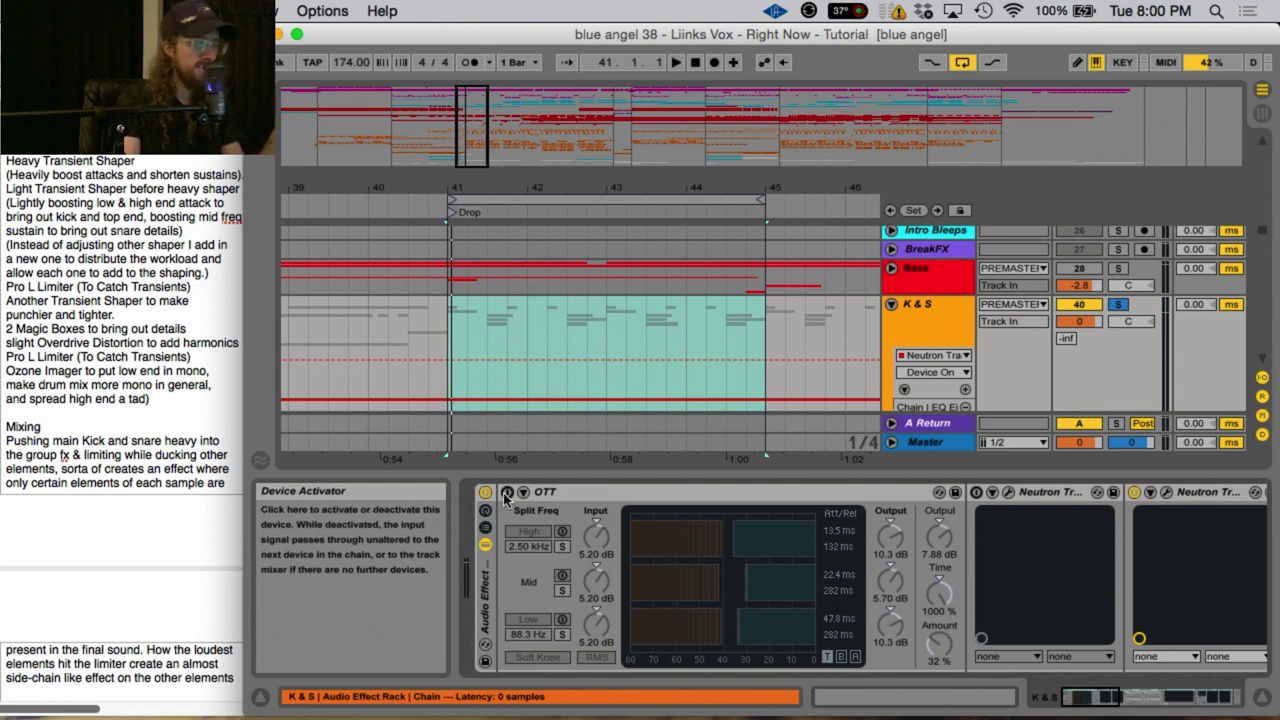
Turn on OTT at the start of the K & S rack while playing the looped drums
key("space")
left_click(507, 493)
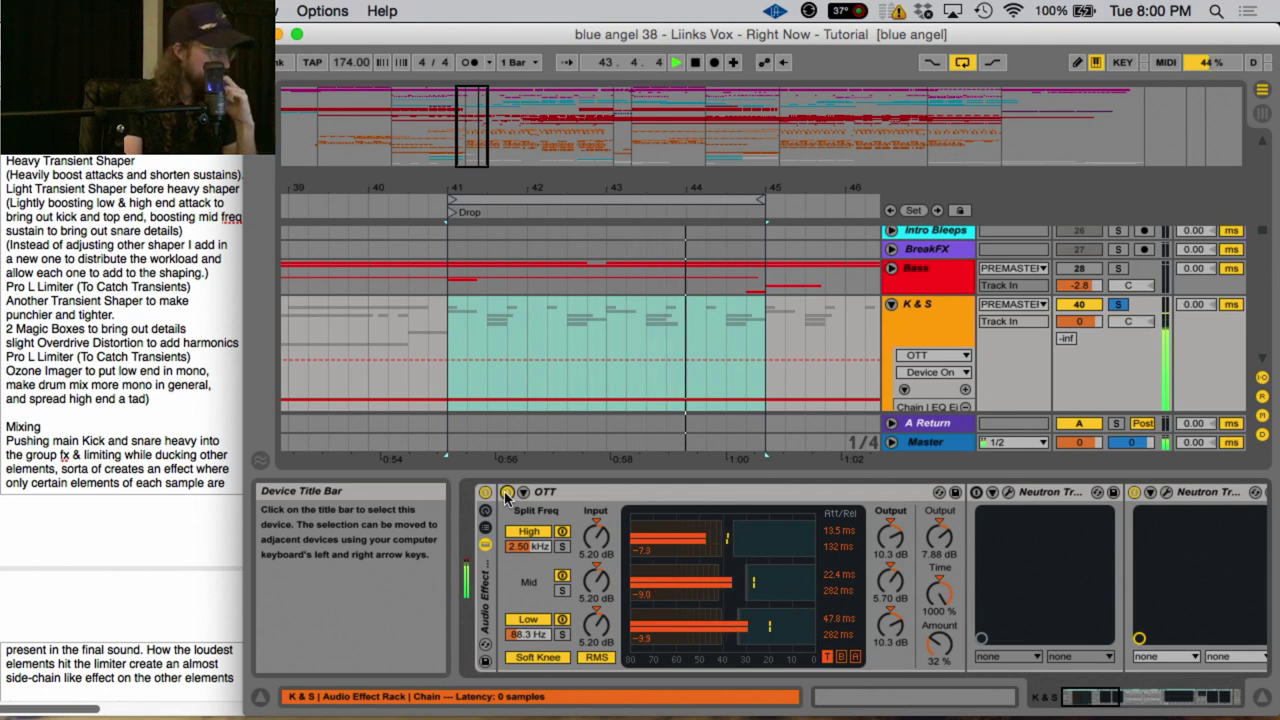
key("space")
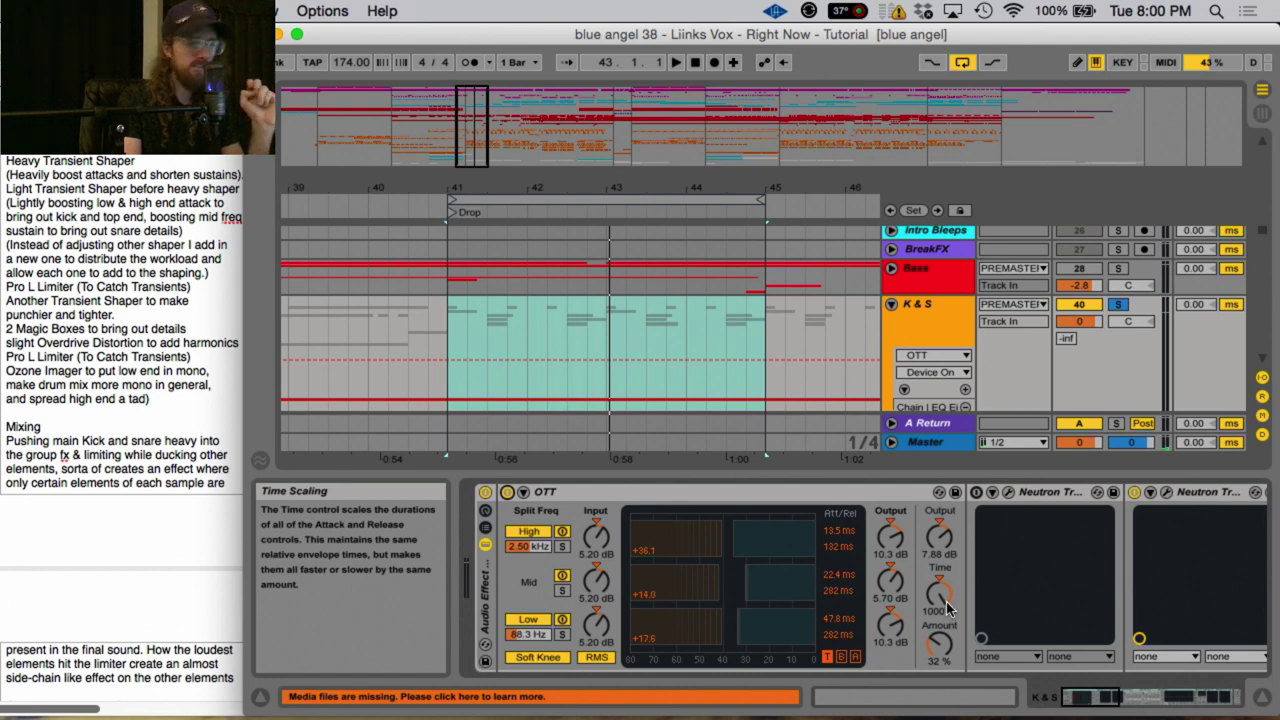
Turn on the first Neutron Transient Shaper after OTT, examine its three bands' attack and sustain, and close its window
left_click(1030, 492)
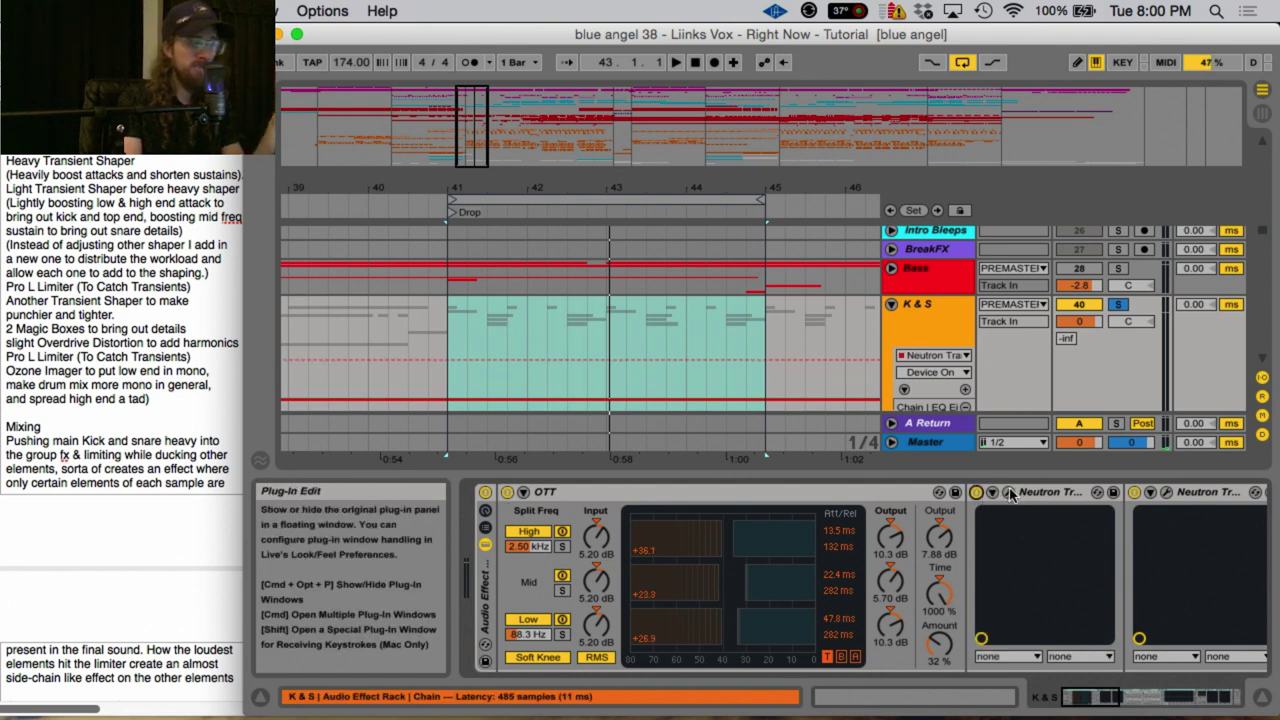
left_click(1010, 493)
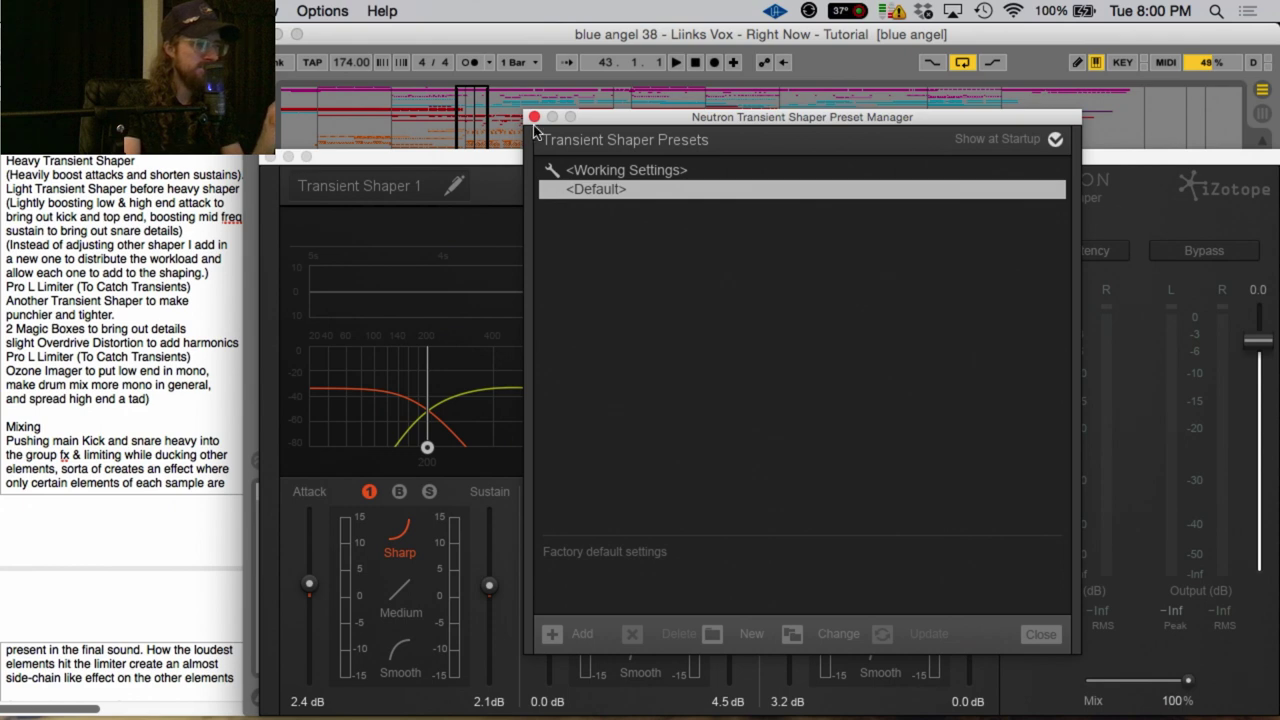
left_click(534, 118)
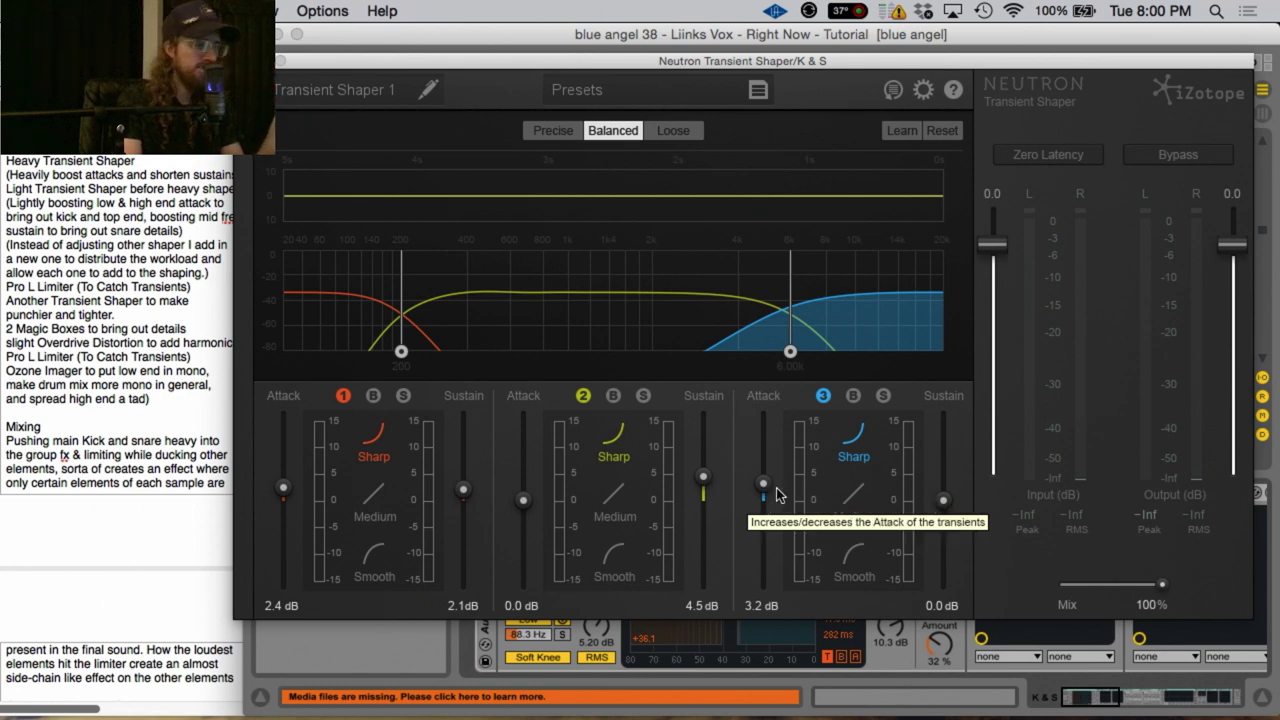
key("super+alt+p")
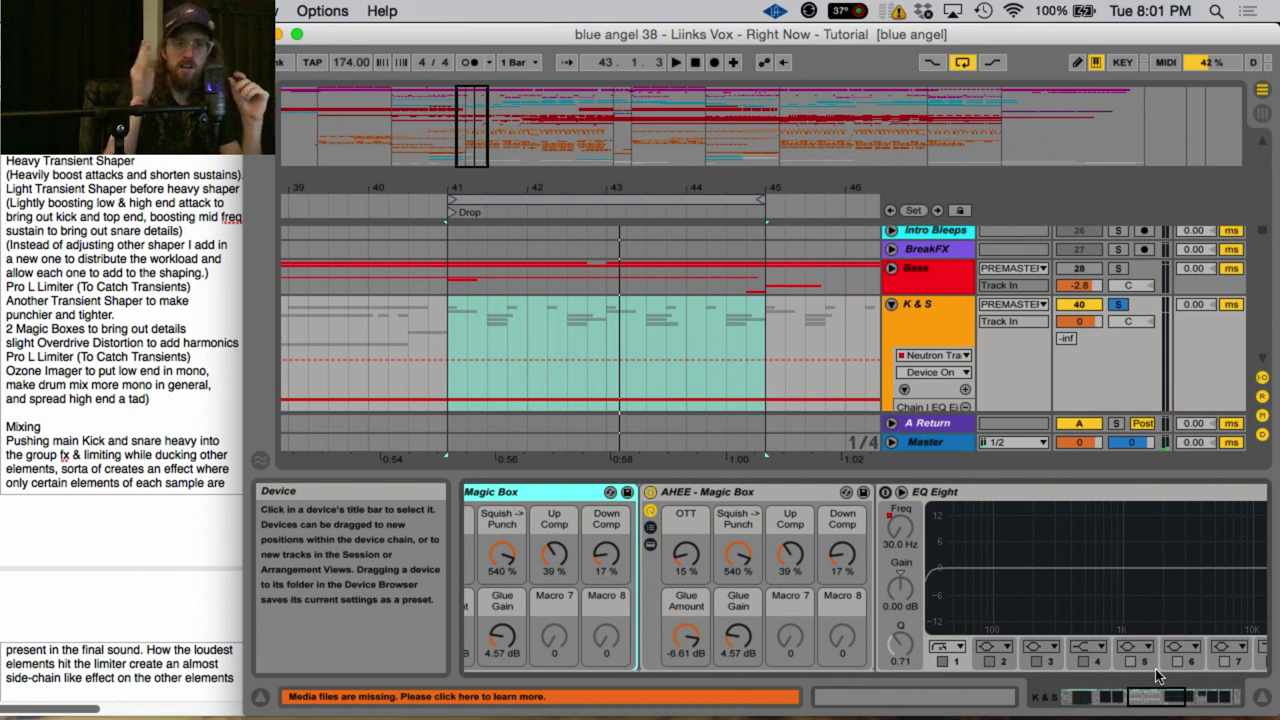
Turn on Overdrive and add an FF Pro-L limiter between the second Neutron Transient Shaper and the first Magic Box
left_click_drag(1157, 695, 1197, 693)
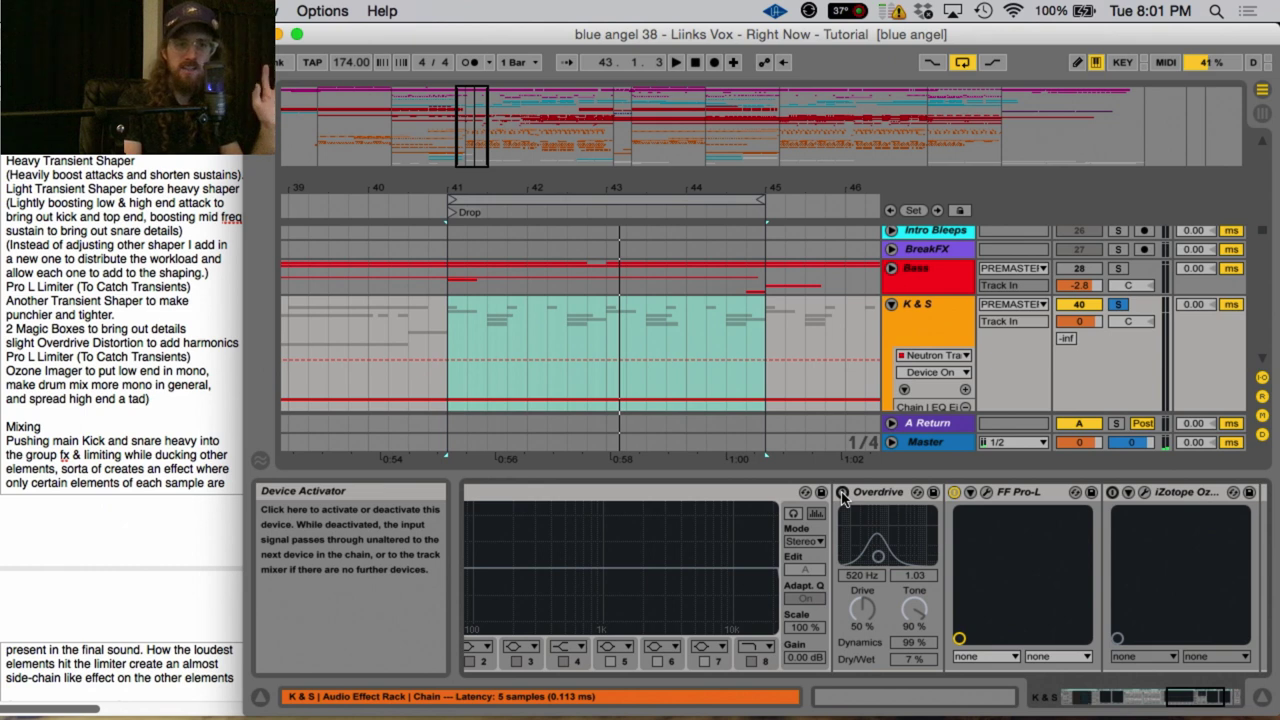
left_click(763, 499)
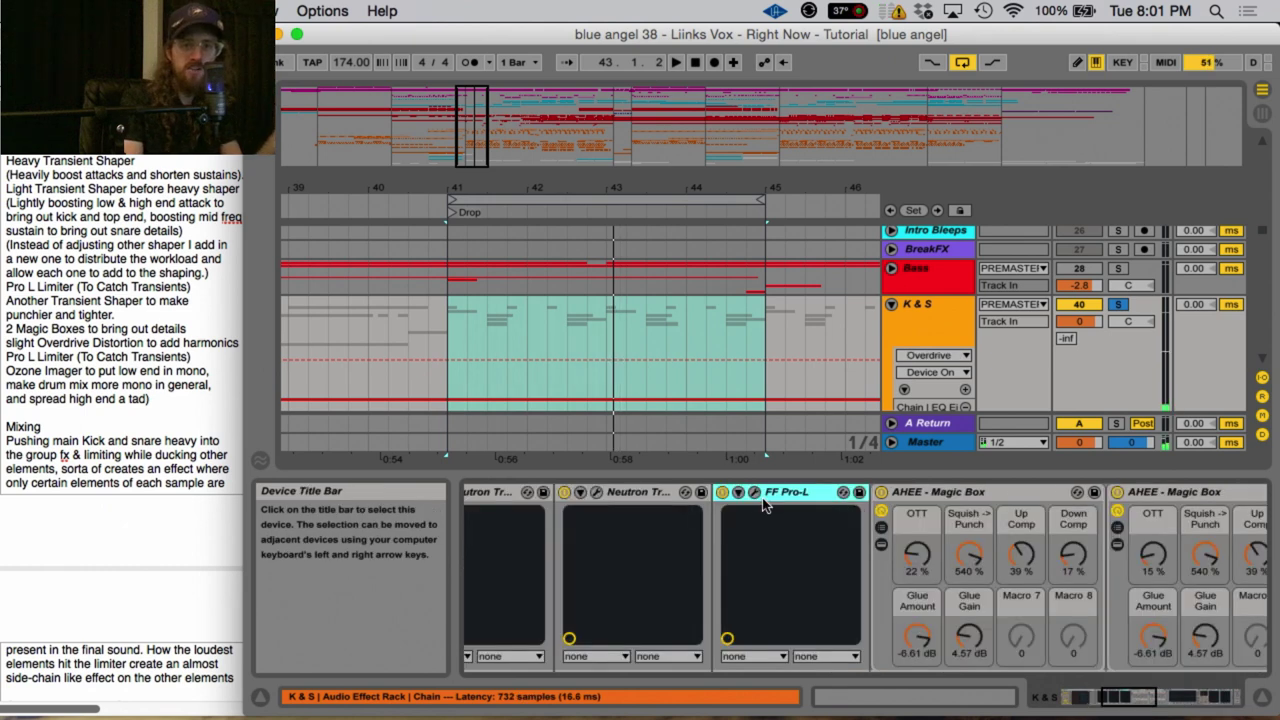
left_click(646, 500)
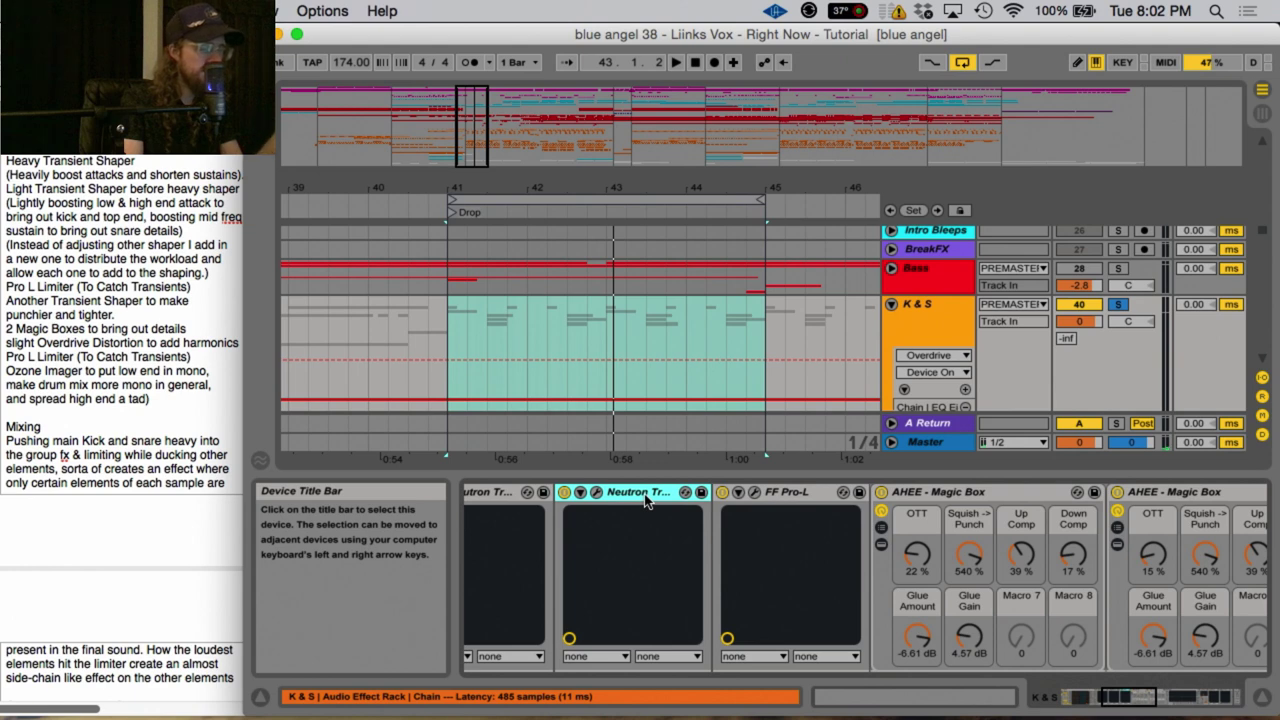
Open the FF Pro-L before the Magic Boxes, play the loop to examine its gain reduction, and close its window
left_click(754, 492)
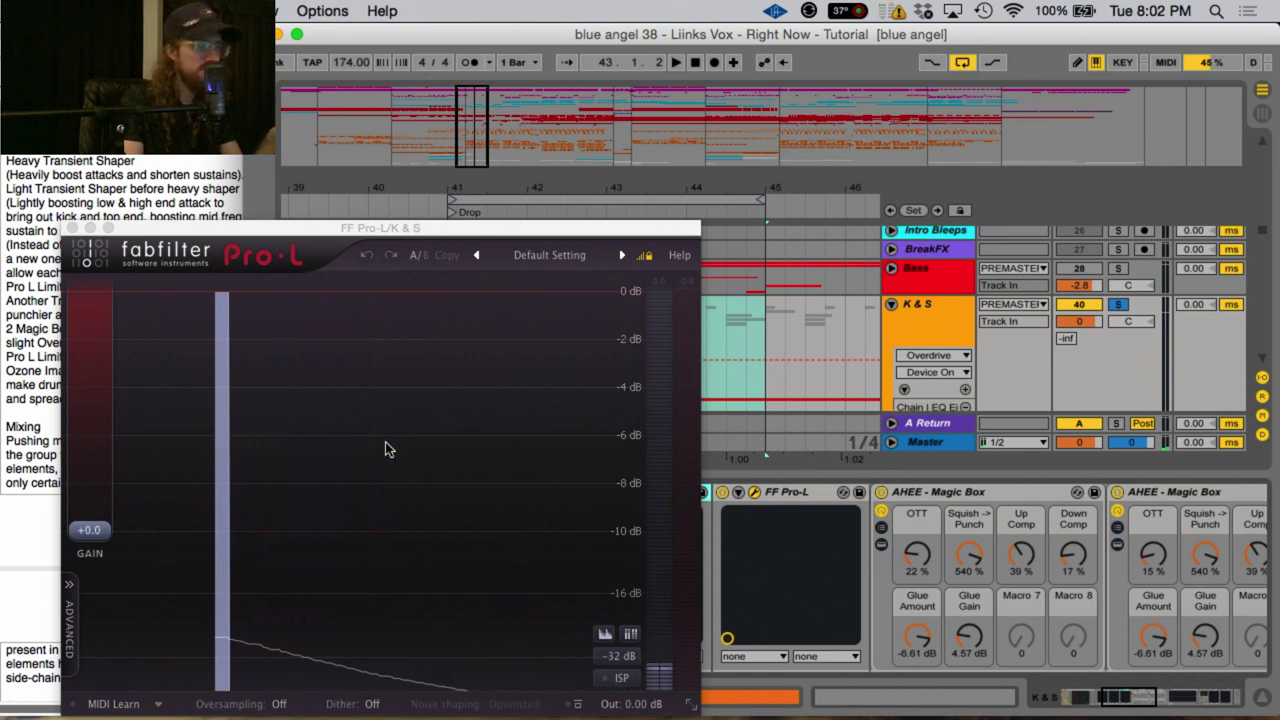
key("space")
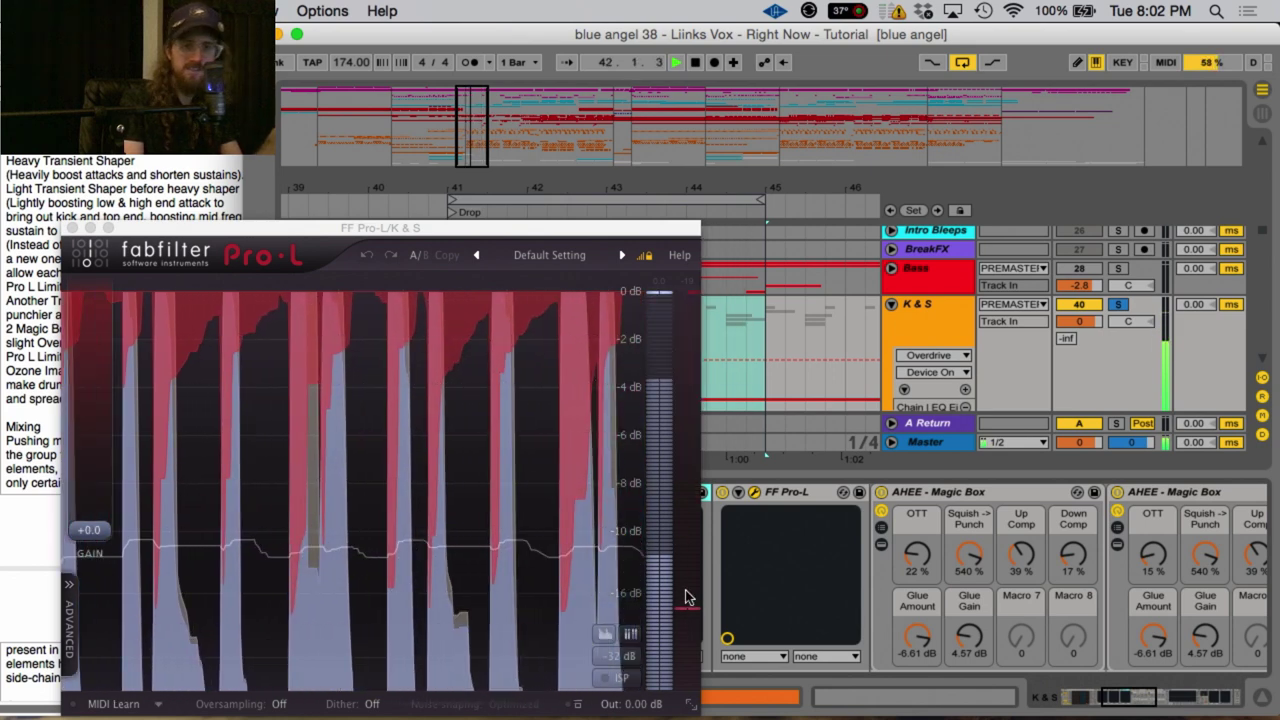
left_click(739, 492)
key("space")
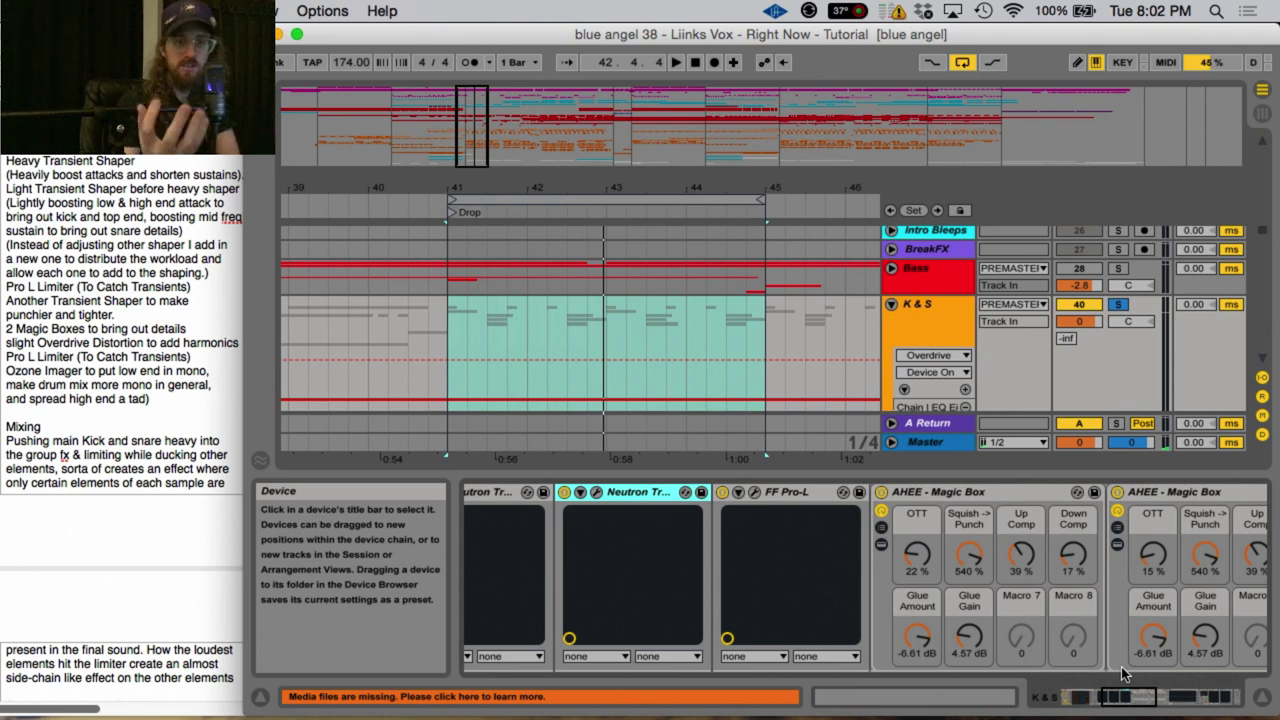
Open the FF Pro-L after Overdrive, play the loop to examine how it limits the transients, and close its window
scroll(1000, 640, "right", 5)
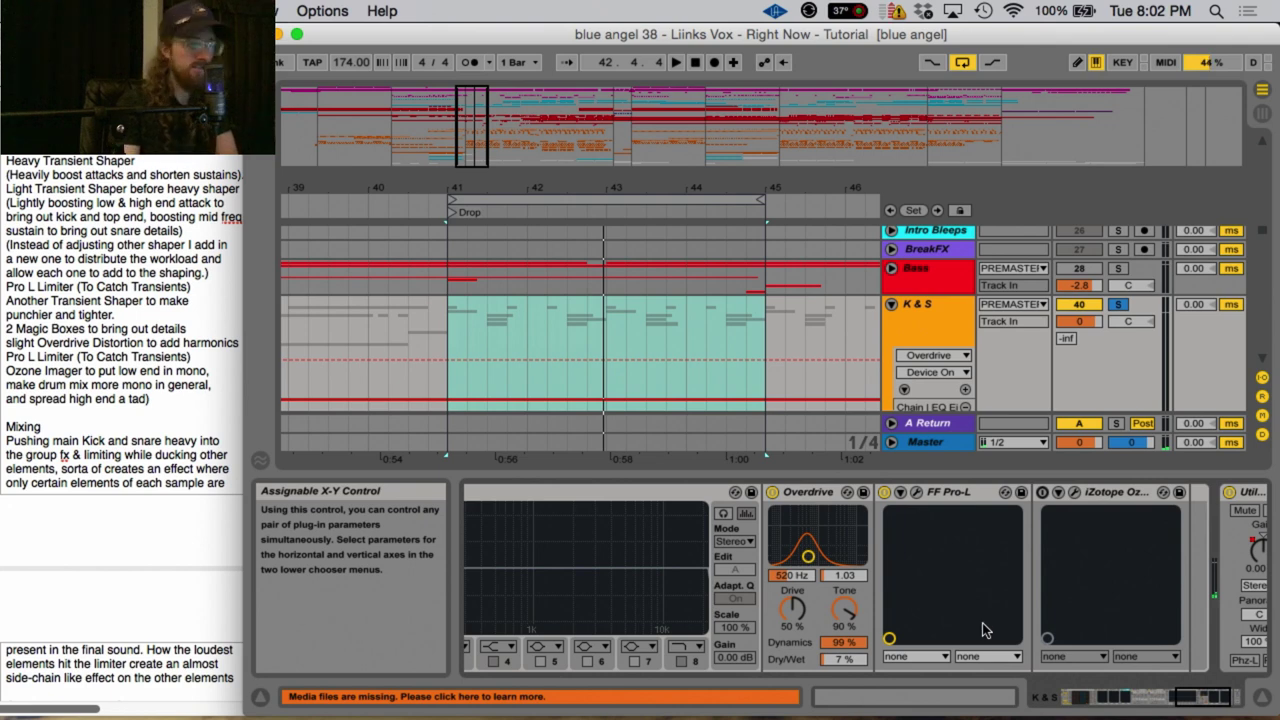
left_click(917, 493)
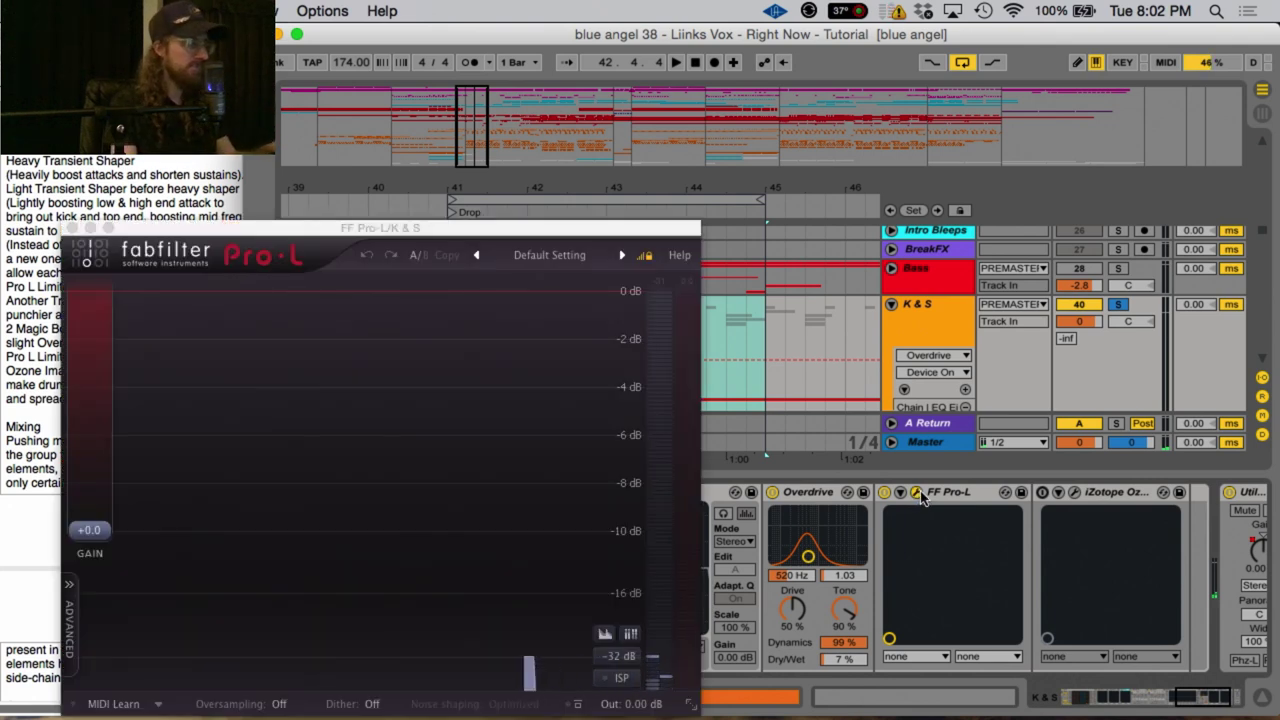
key("space")
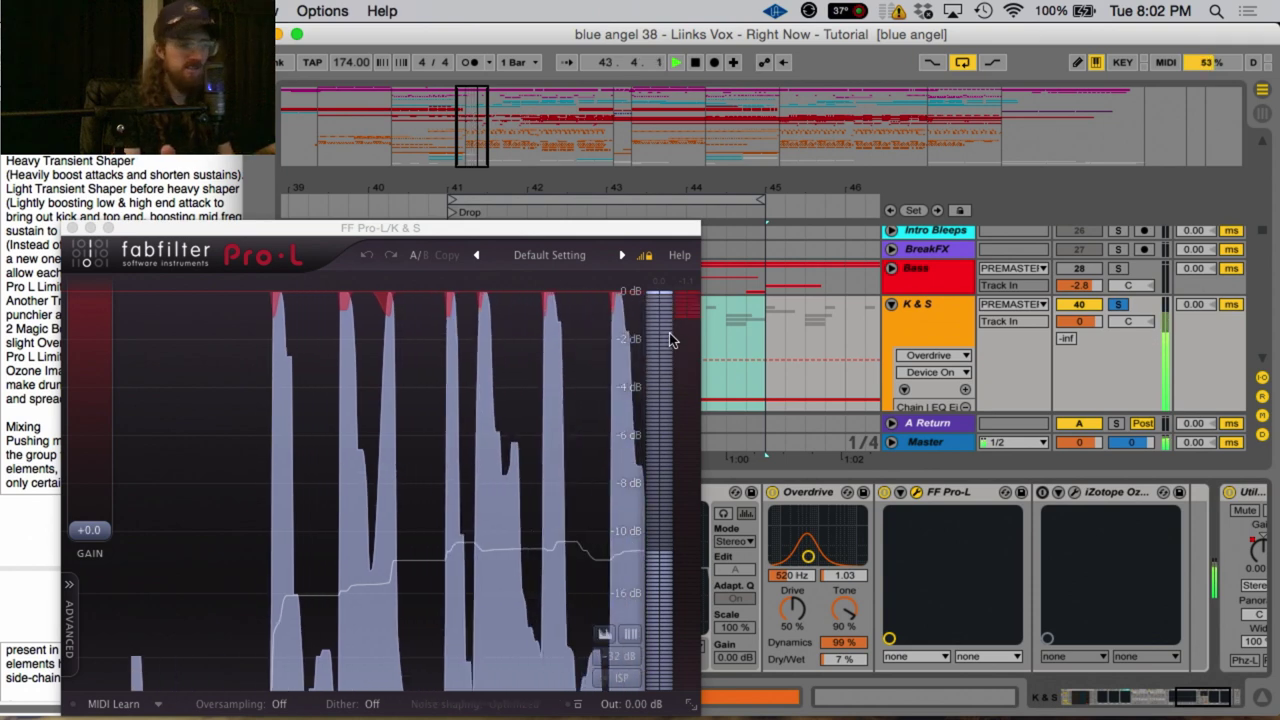
key("space")
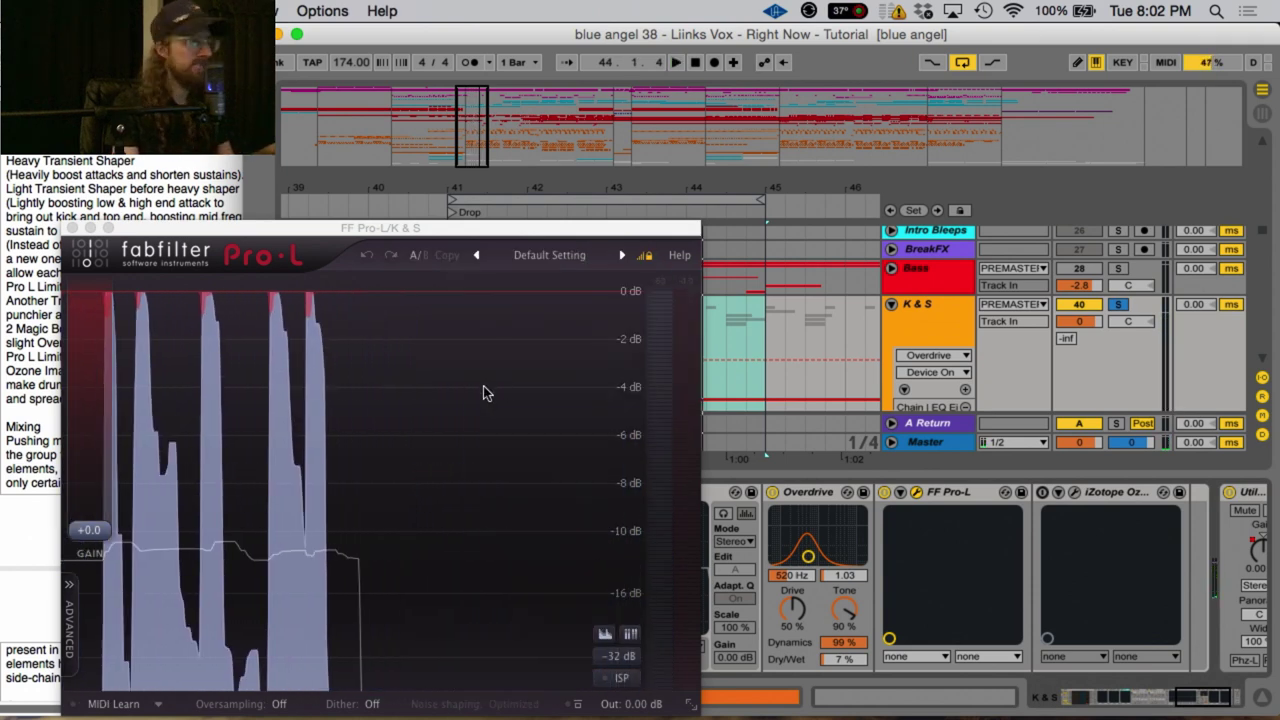
key("super+alt+p")
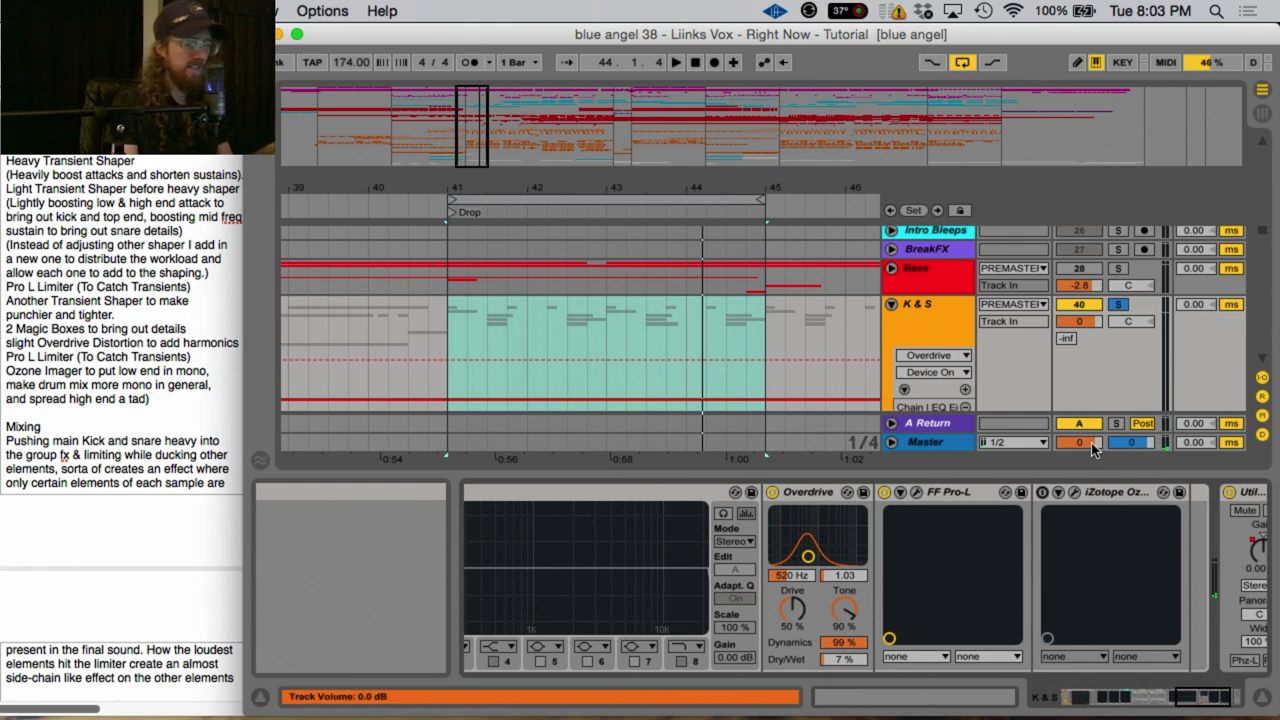
Turn on the iZotope Ozone device after the last FF Pro-L in the K & S chain and open its window
left_click(1090, 493)
left_click(1075, 493)
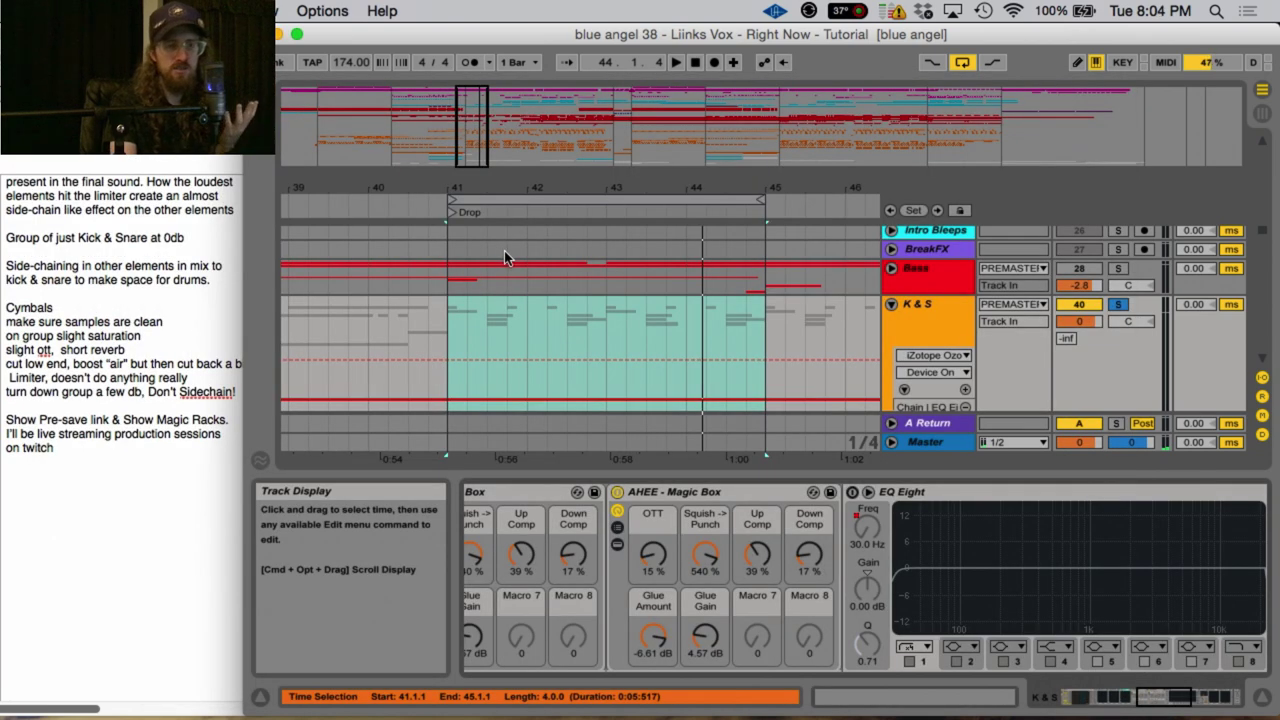
Locate the first SC Kick trigger clip at bar 41, select it, and solo the SC Kick track
scroll(504, 250, "down", 5)
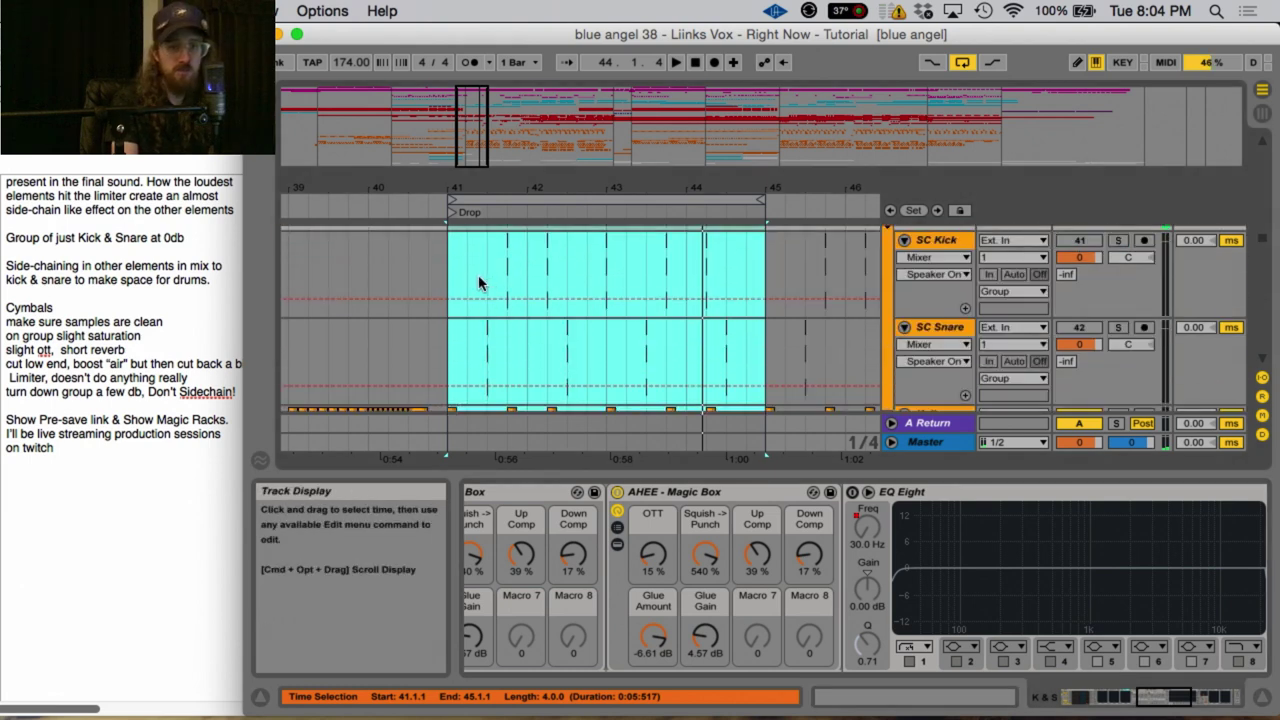
left_click_drag(449, 261, 487, 290)
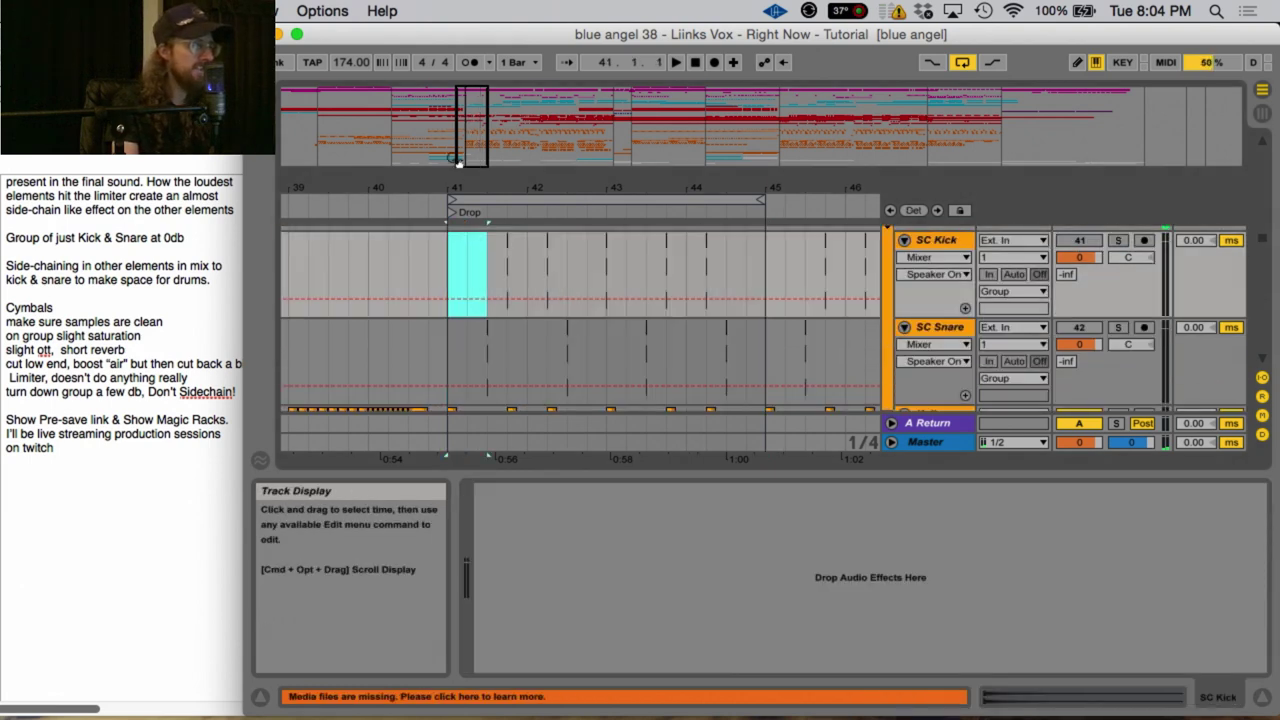
left_click_drag(456, 182, 456, 300)
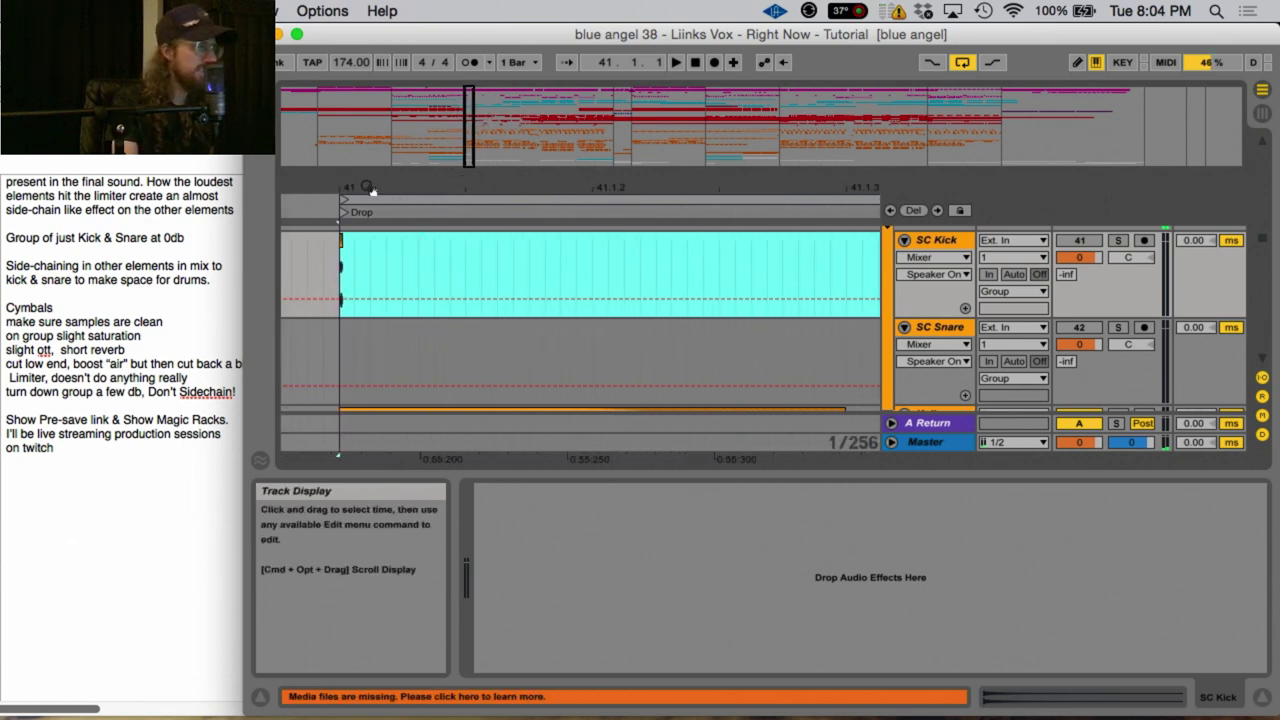
left_click_drag(335, 185, 395, 245)
left_click(397, 241)
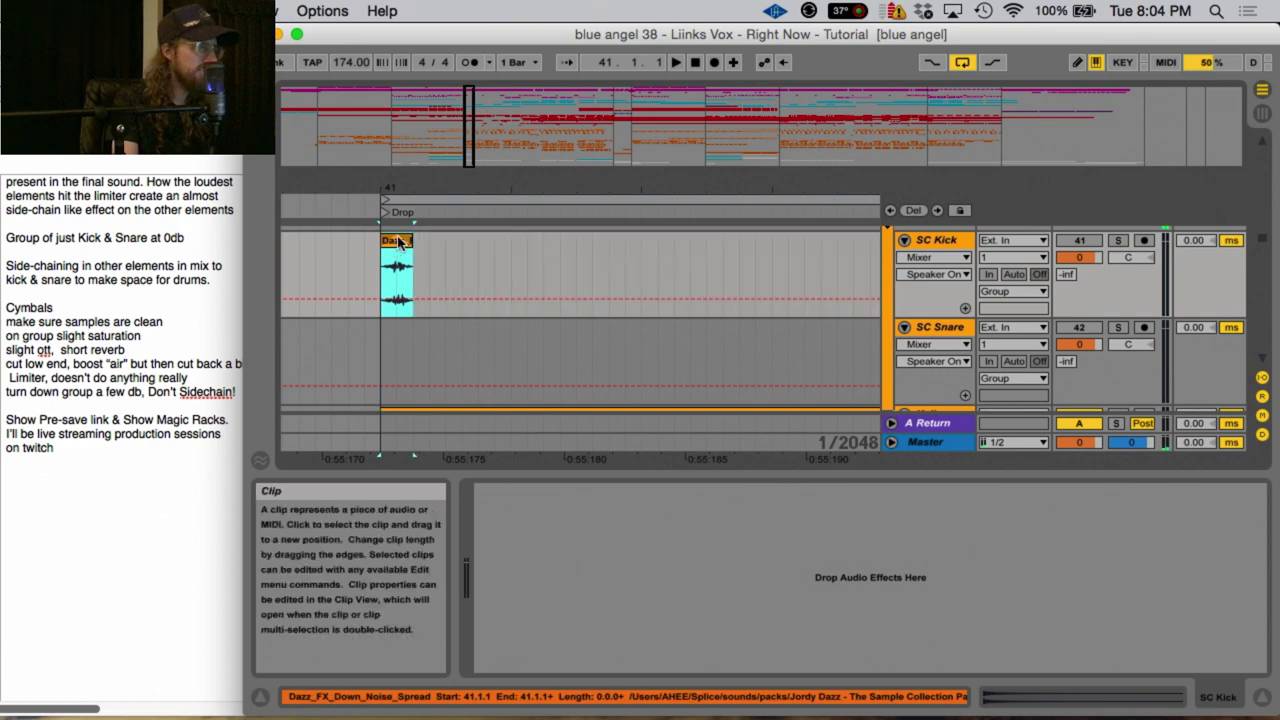
left_click(1117, 241)
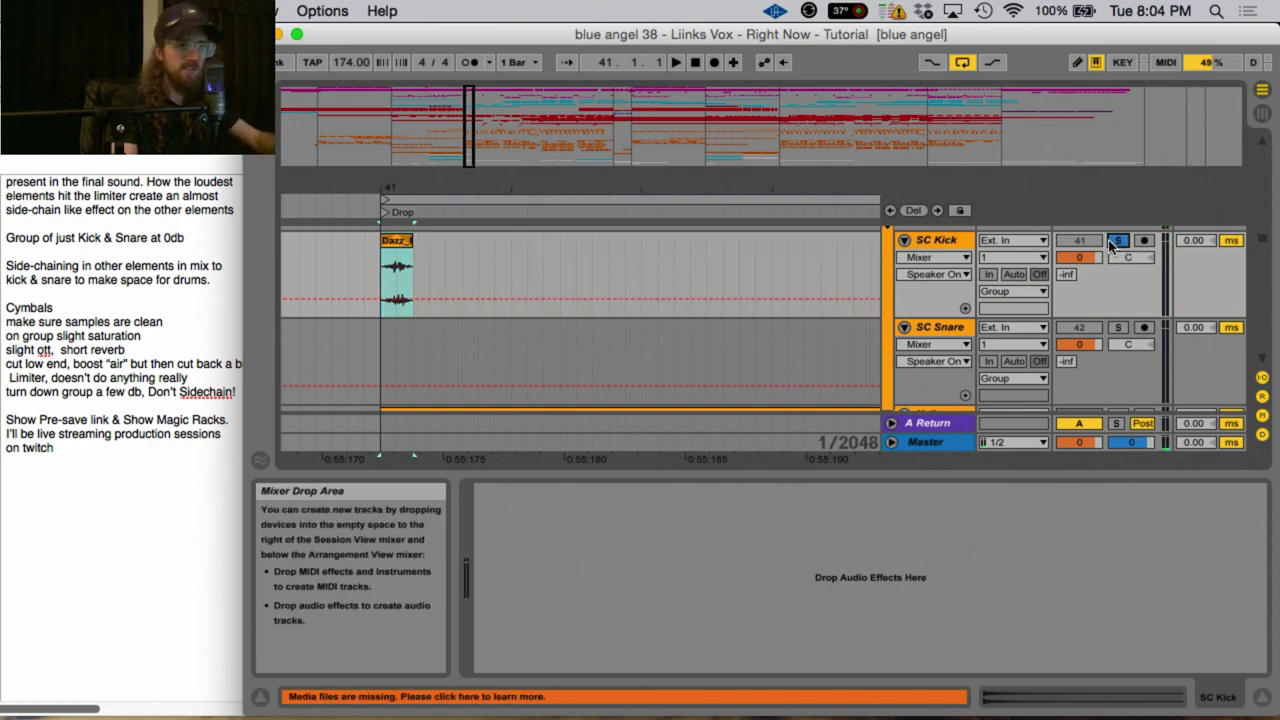
Play the soloed SC Kick and examine how the SC Kick and SC Snare trigger clips line up with the drum hits
left_click_drag(501, 190, 501, 175)
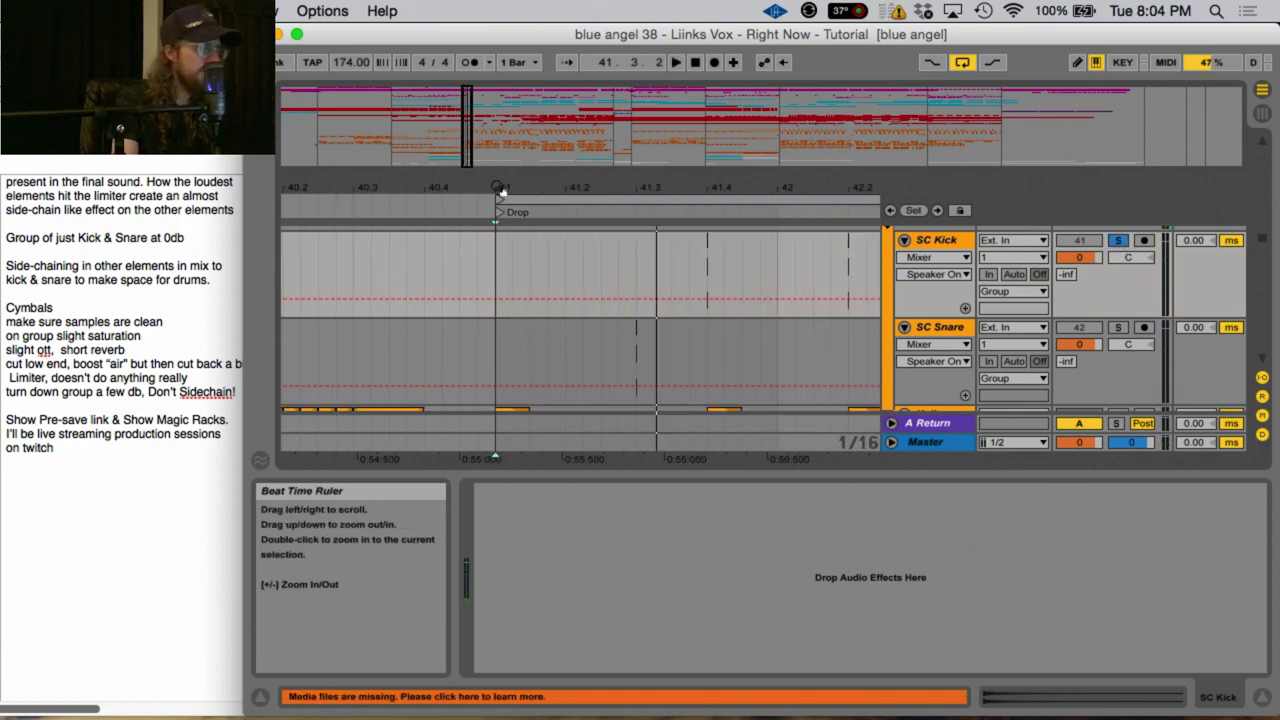
scroll(553, 358, "down", 2)
scroll(512, 284, "up", 2)
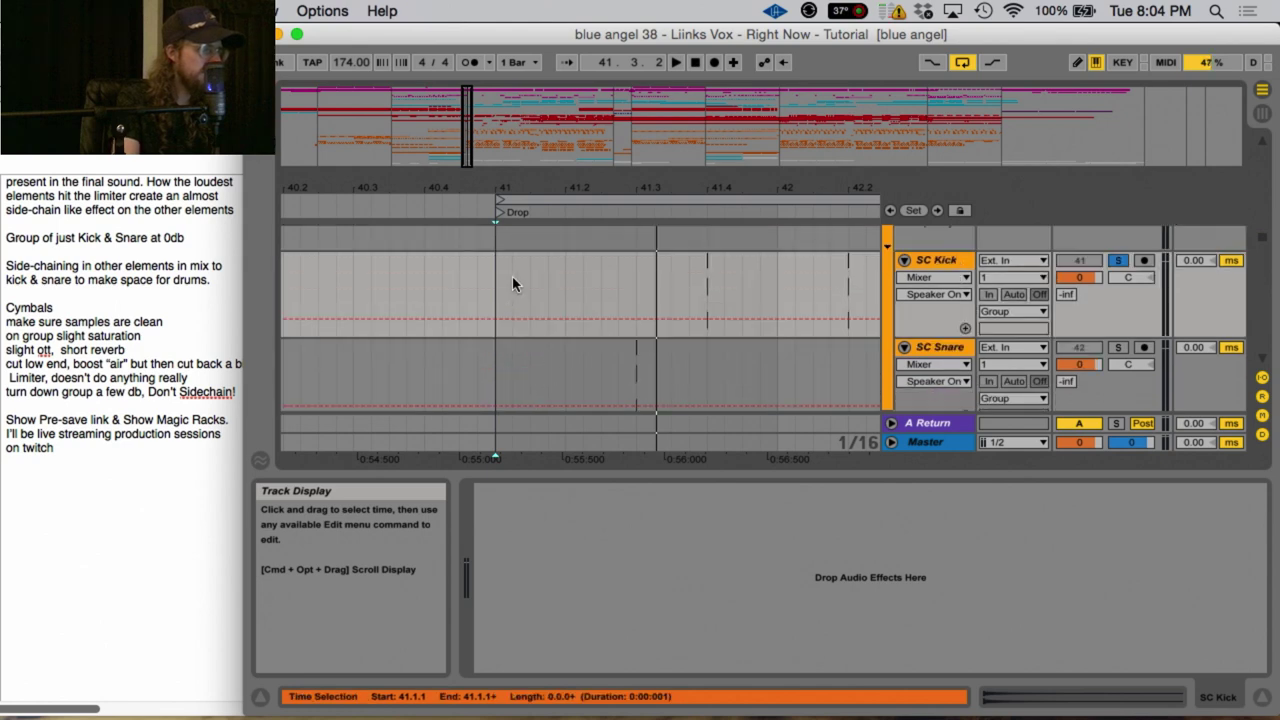
left_click_drag(704, 188, 704, 205)
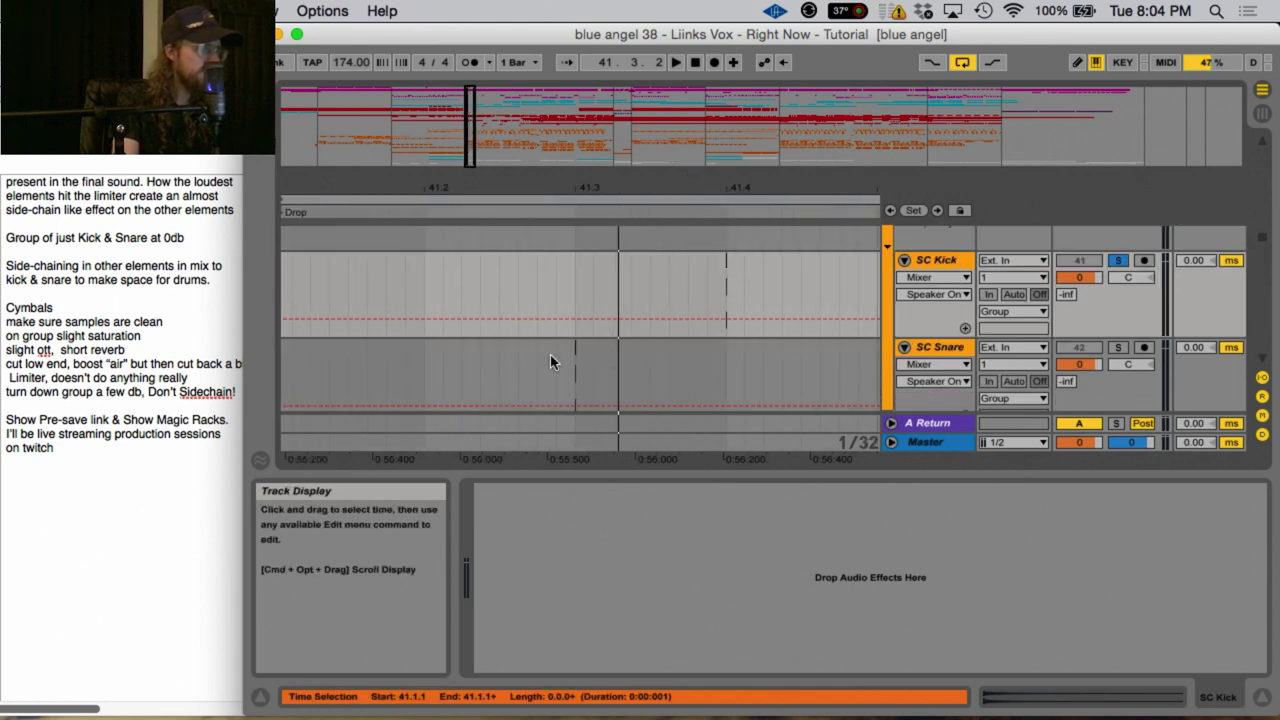
scroll(550, 354, "down", 2)
scroll(559, 362, "up", 3)
scroll(577, 311, "down", 3)
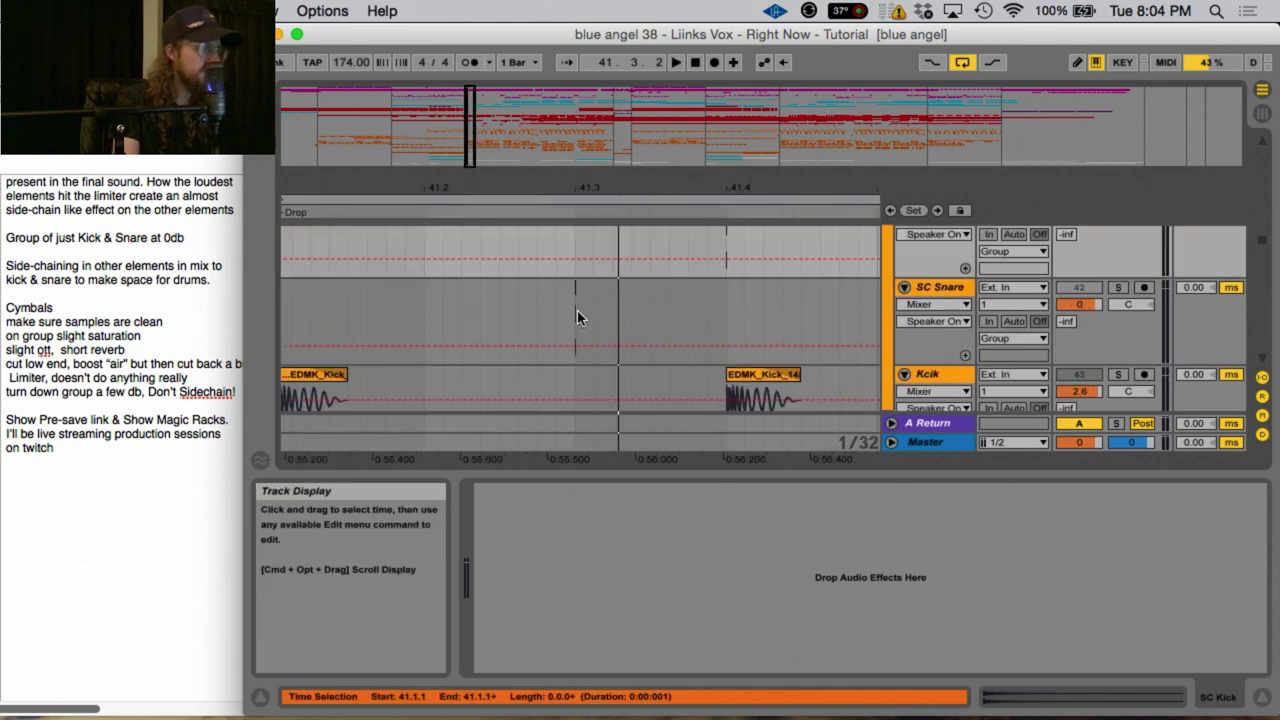
scroll(565, 408, "up", 1)
left_click_drag(551, 190, 551, 160)
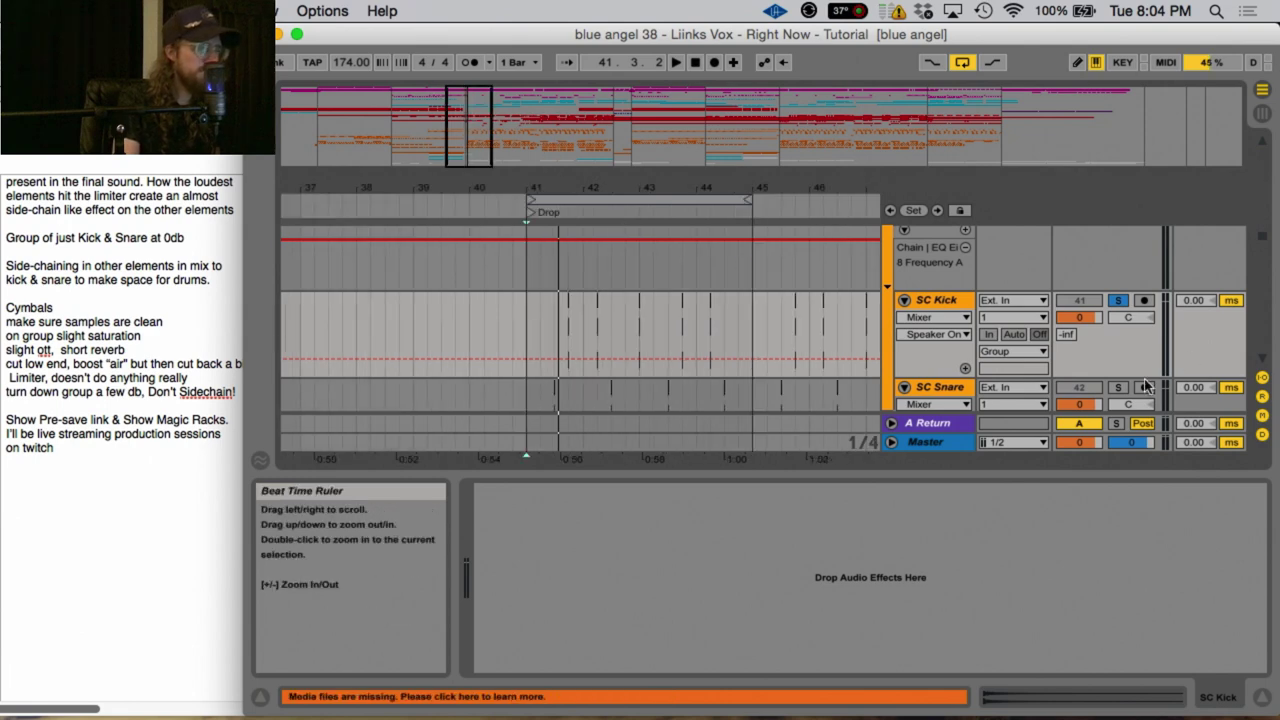
Select the Bass group and examine the Compressor sidechained to SC Kick in its device chain
scroll(1005, 370, "down", 4)
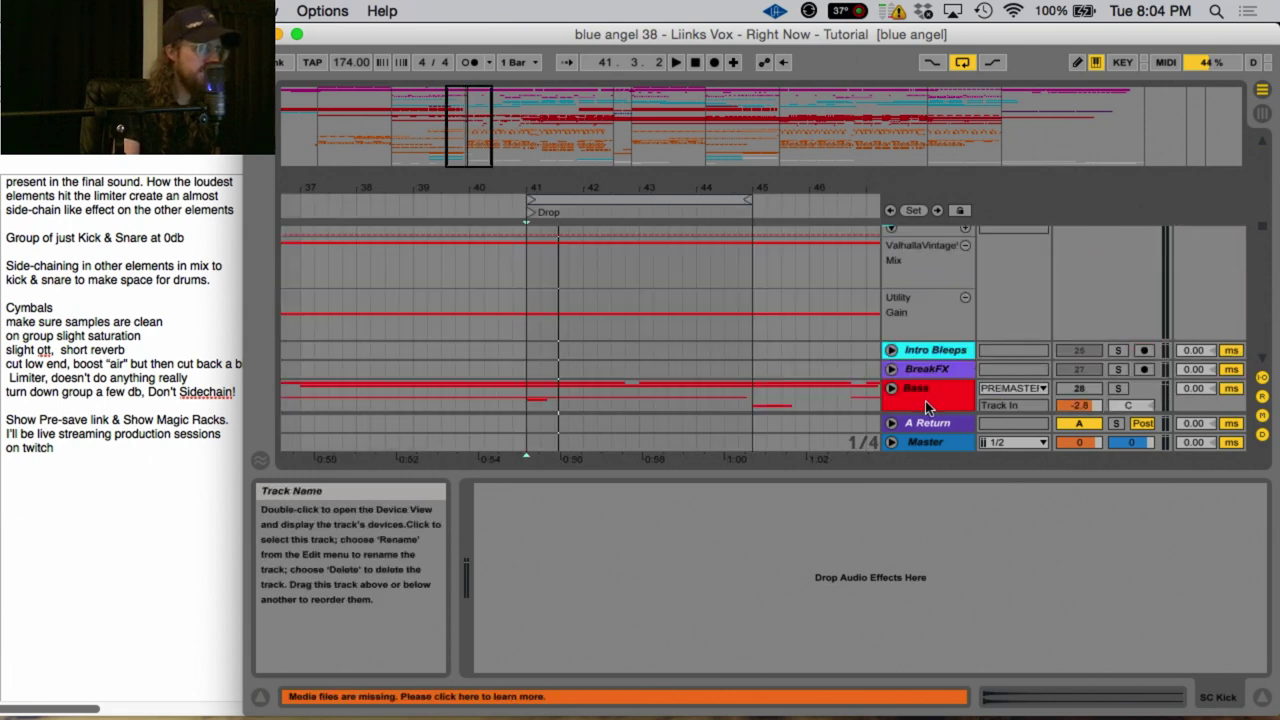
left_click(948, 399)
left_click(1215, 697)
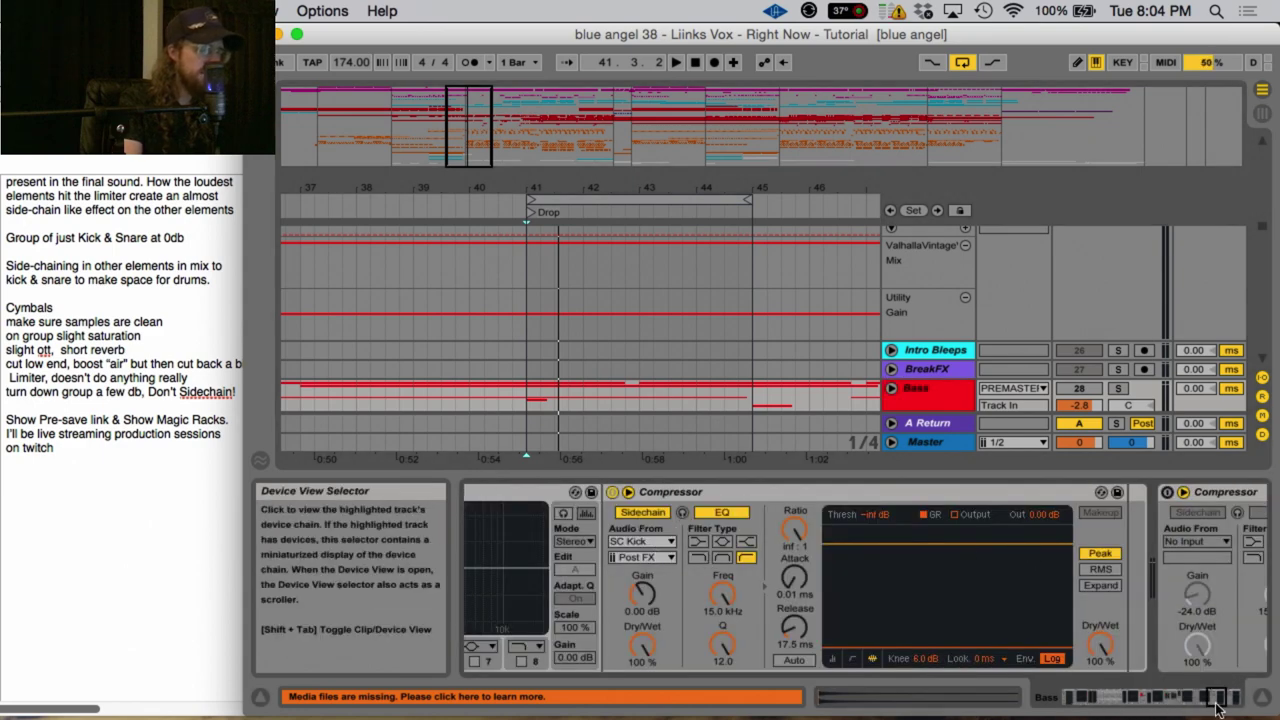
left_click_drag(1220, 697, 965, 709)
left_click(585, 320)
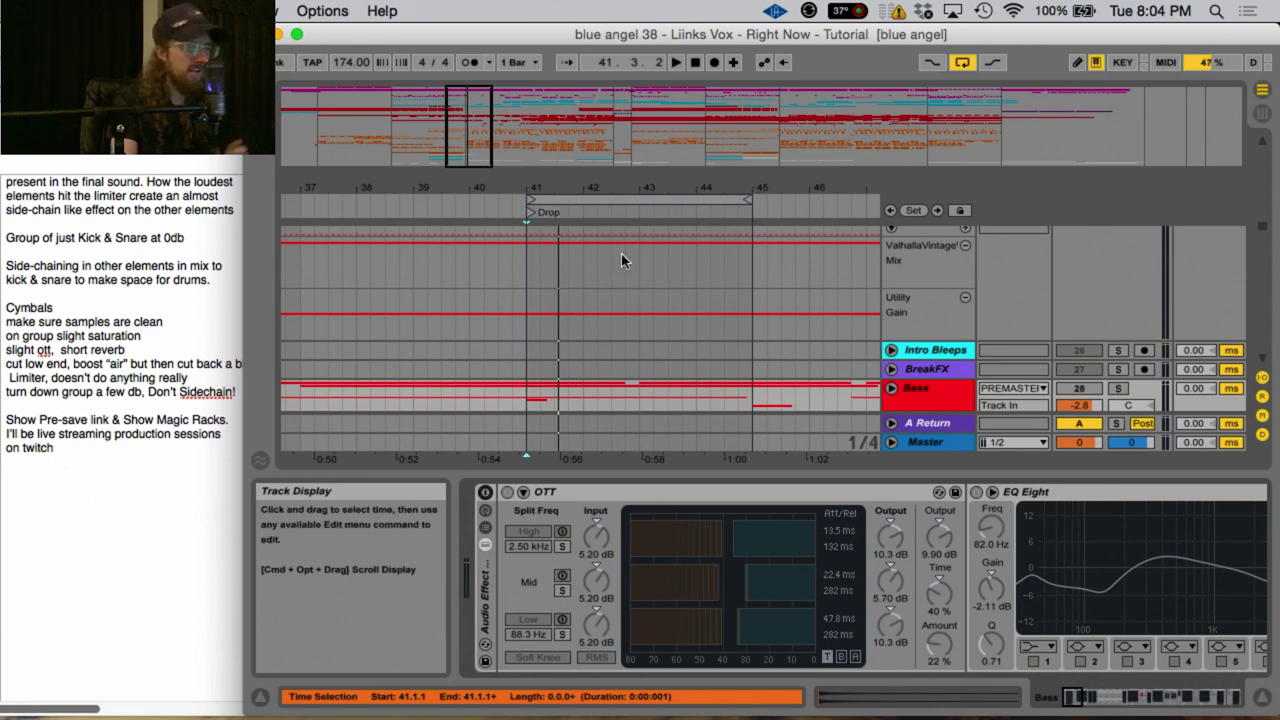
Return to the K & S group and display its device chain
scroll(618, 258, "up", 3)
scroll(615, 262, "up", 4)
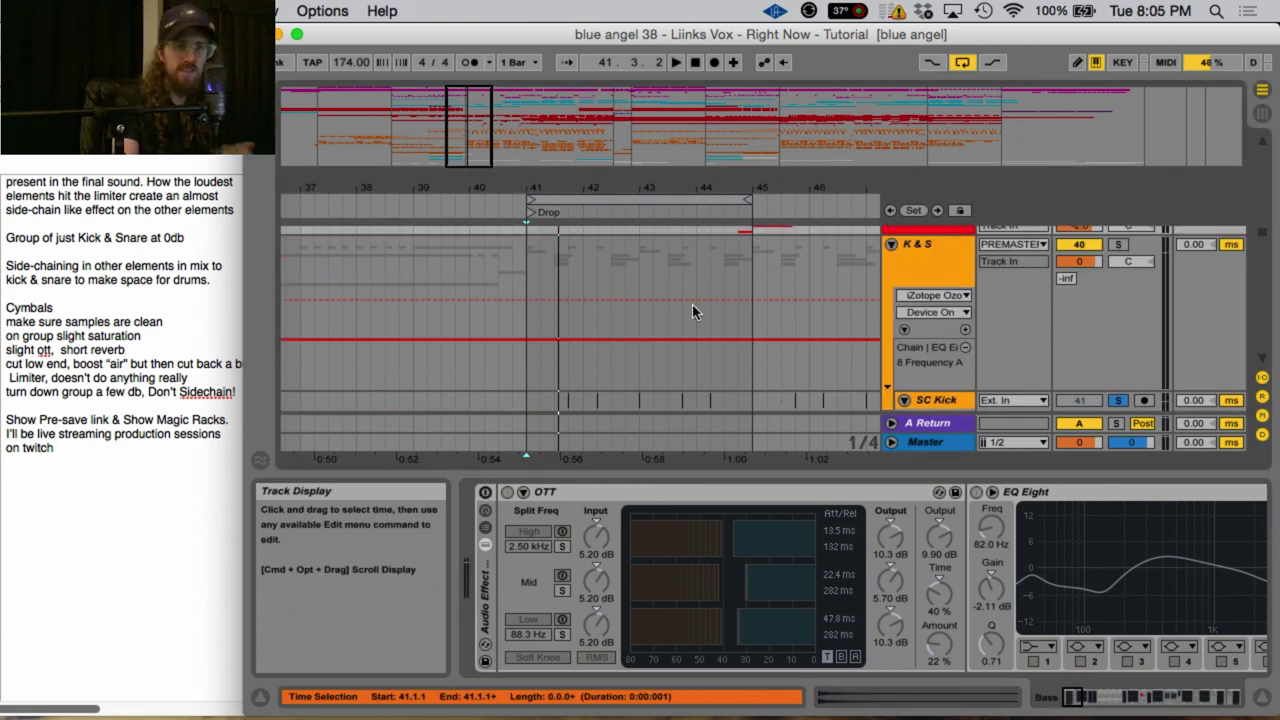
left_click(927, 266)
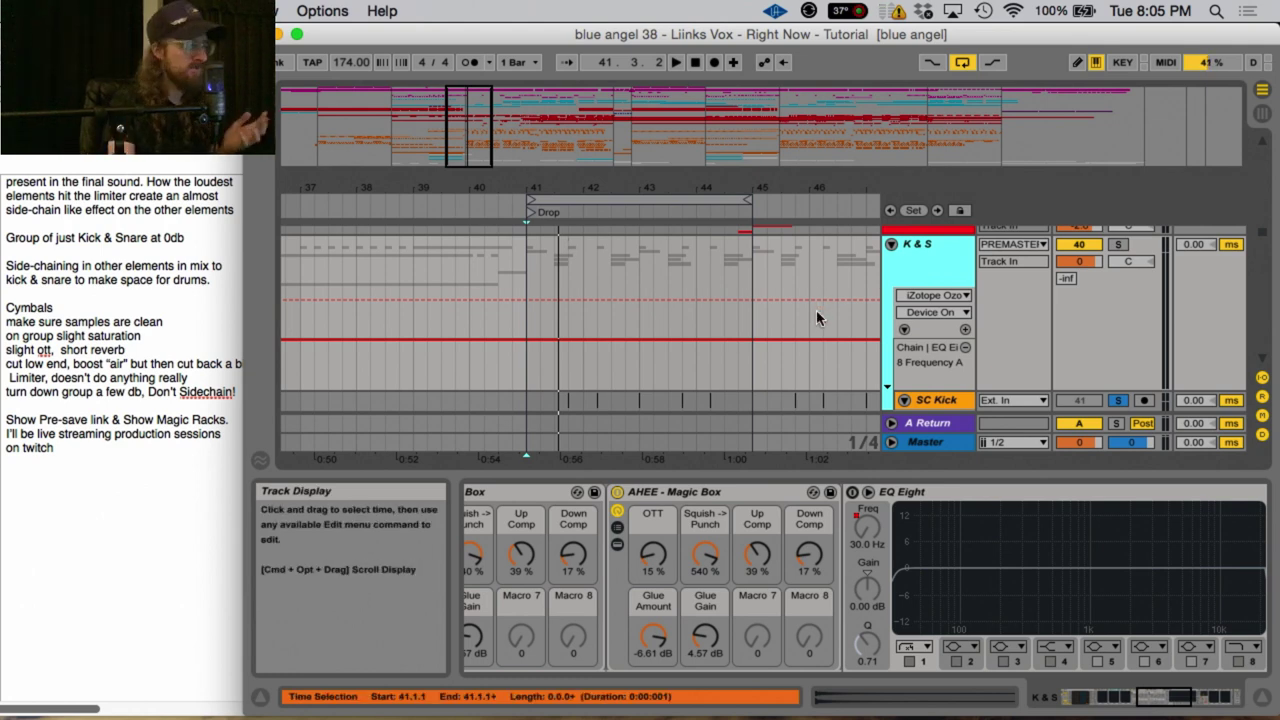
Select the Top Drums group and examine the EQ Eight on its 54 Audio track
scroll(816, 310, "down", 3)
left_click(928, 258)
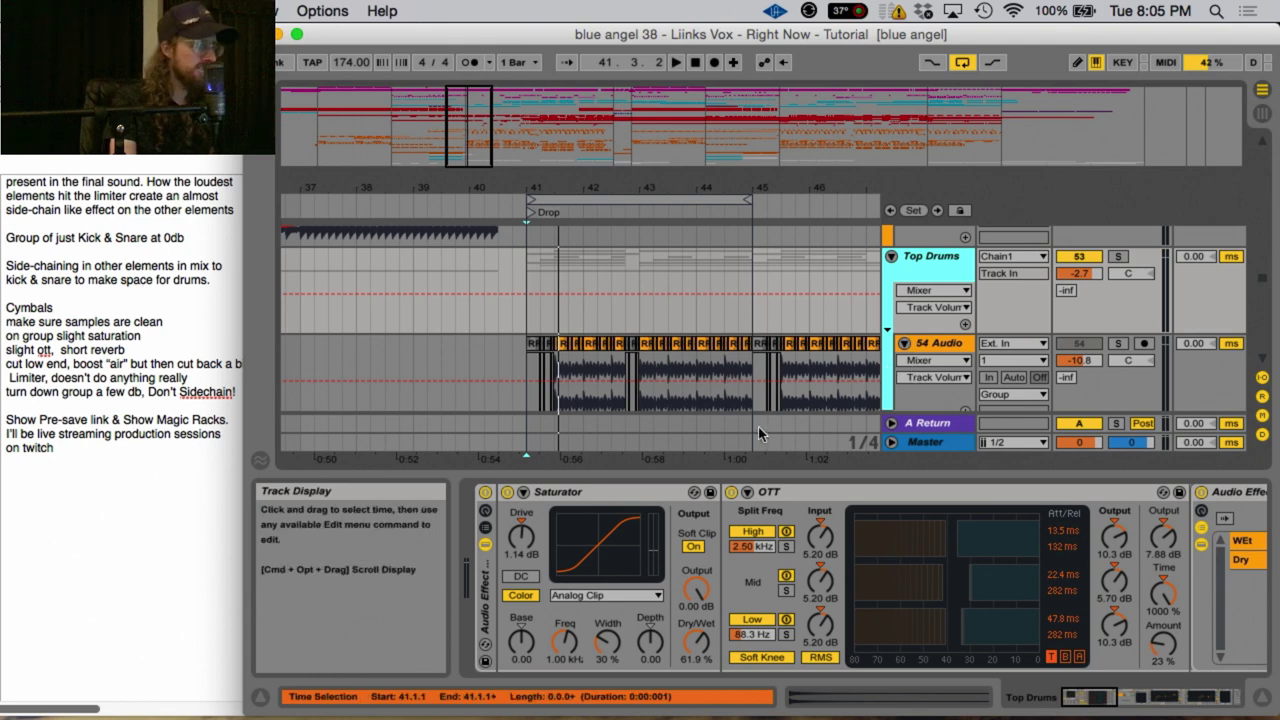
key("plus")
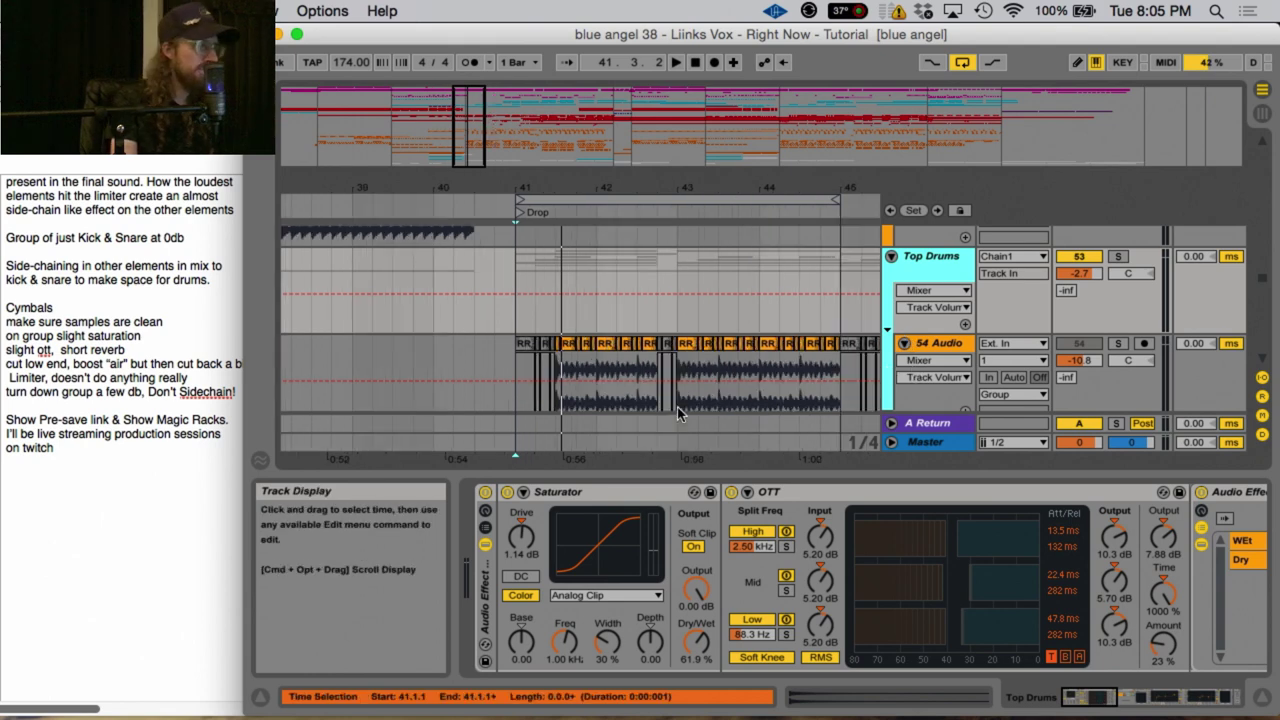
scroll(640, 380, "down", 3)
left_click(638, 372)
left_click(590, 395)
scroll(583, 349, "down", 2)
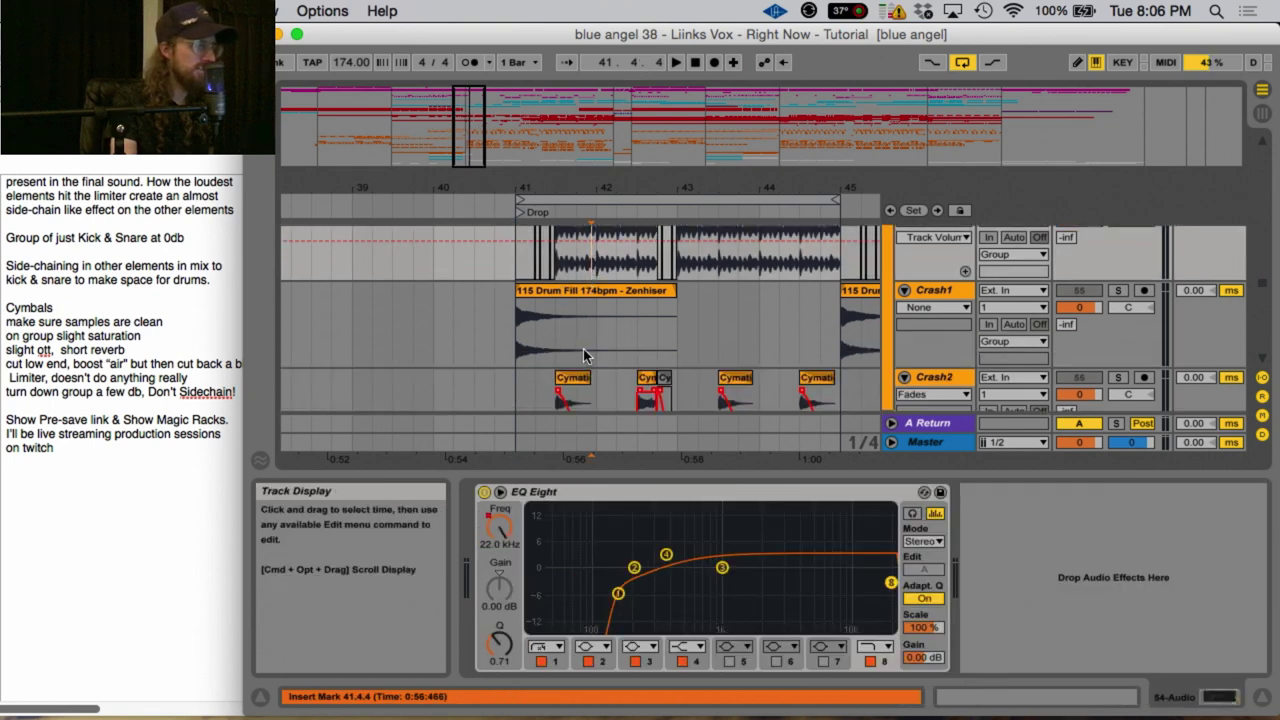
Look through the Crash1, Crash2, 57 Audio and 59 Audio tracks in Top Drums to examine their samples and EQ
left_click(577, 337)
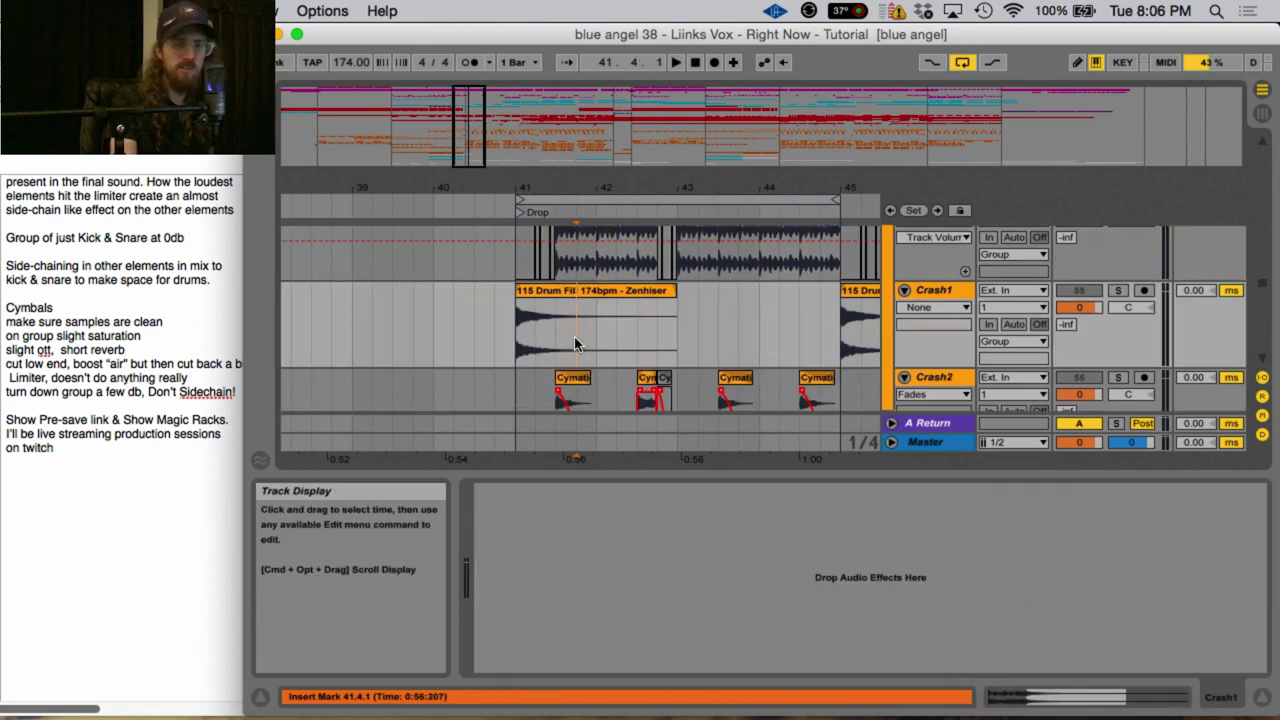
scroll(577, 340, "down", 2)
left_click(577, 343)
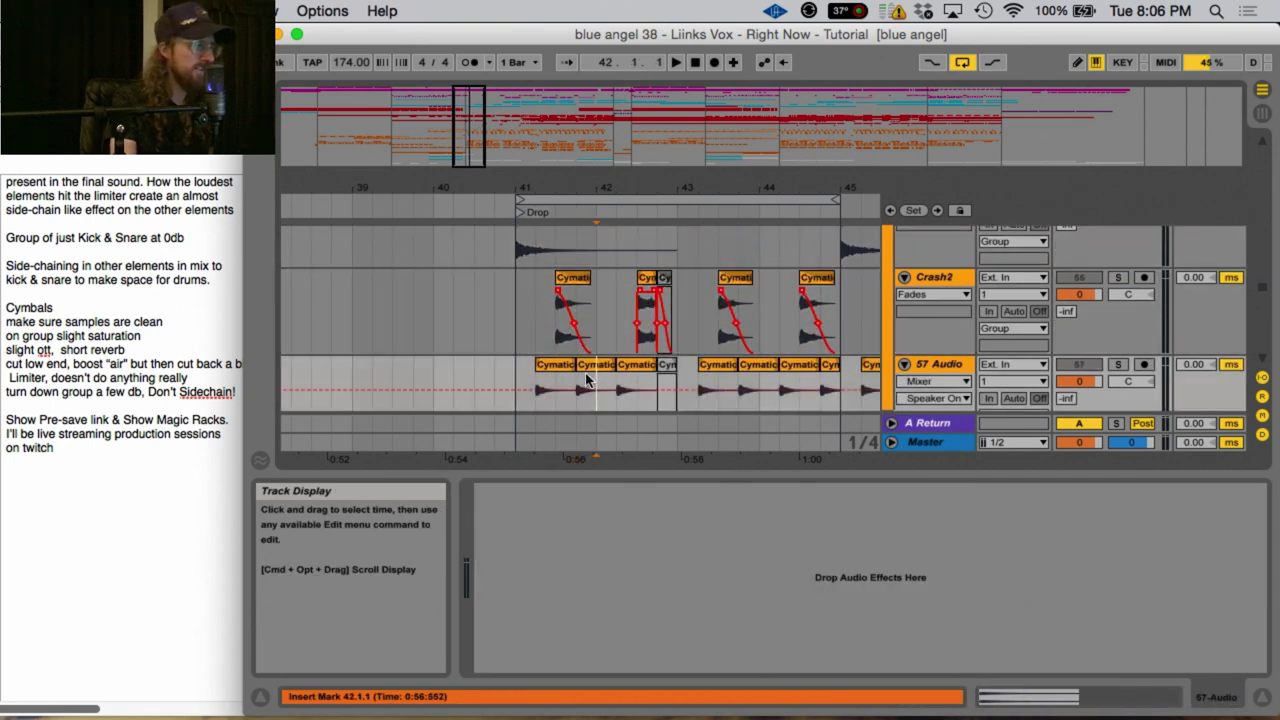
left_click(596, 390)
scroll(588, 330, "down", 4)
left_click(588, 330)
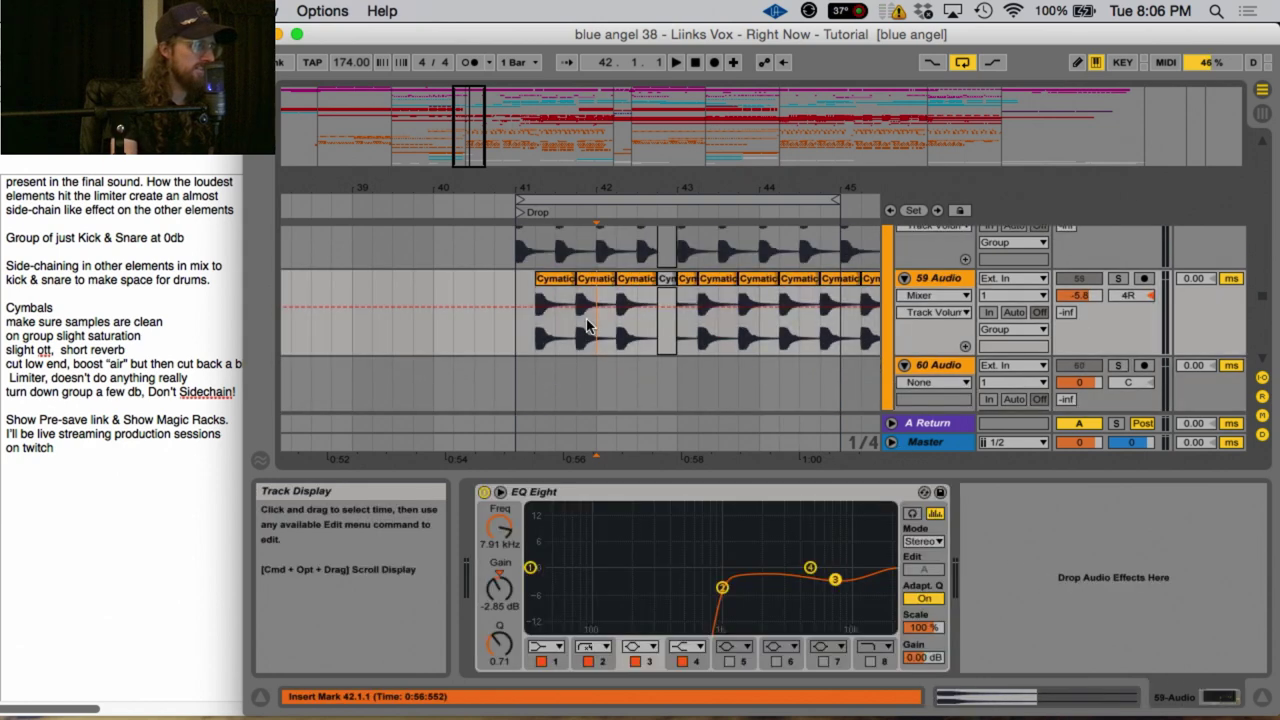
scroll(588, 330, "up", 5)
left_click(590, 321)
scroll(599, 321, "up", 4)
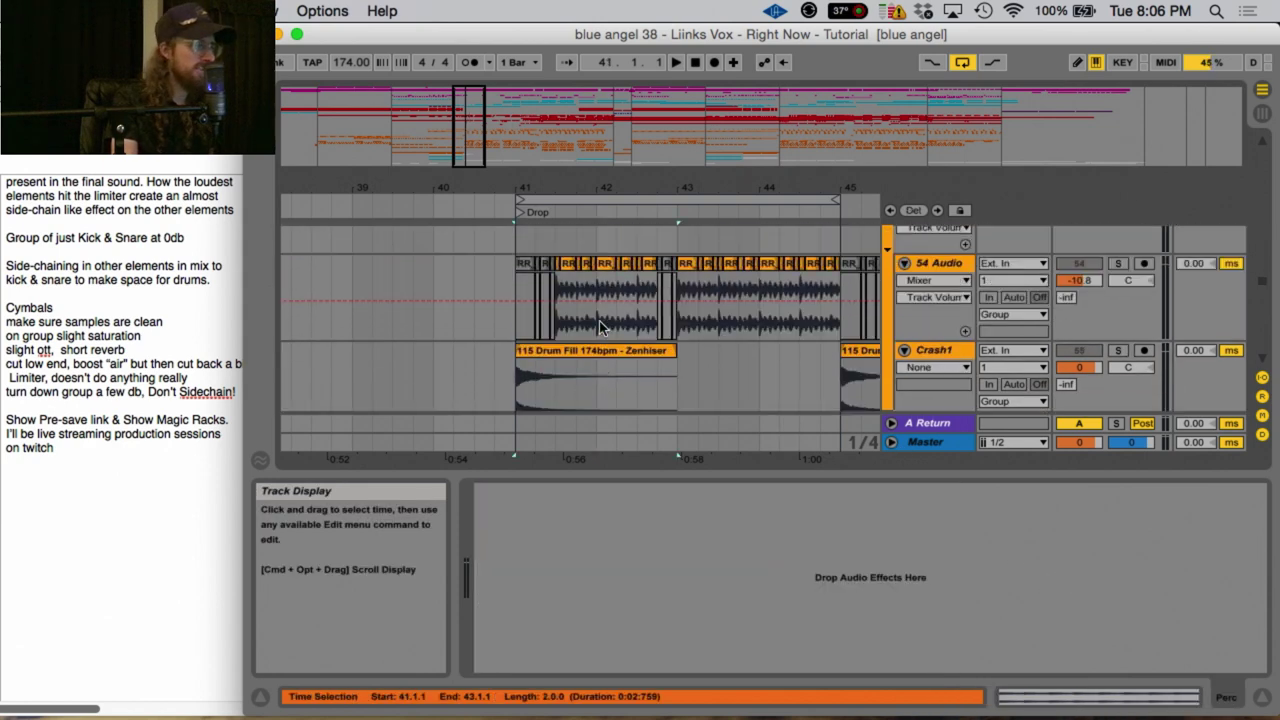
scroll(611, 356, "down", 2)
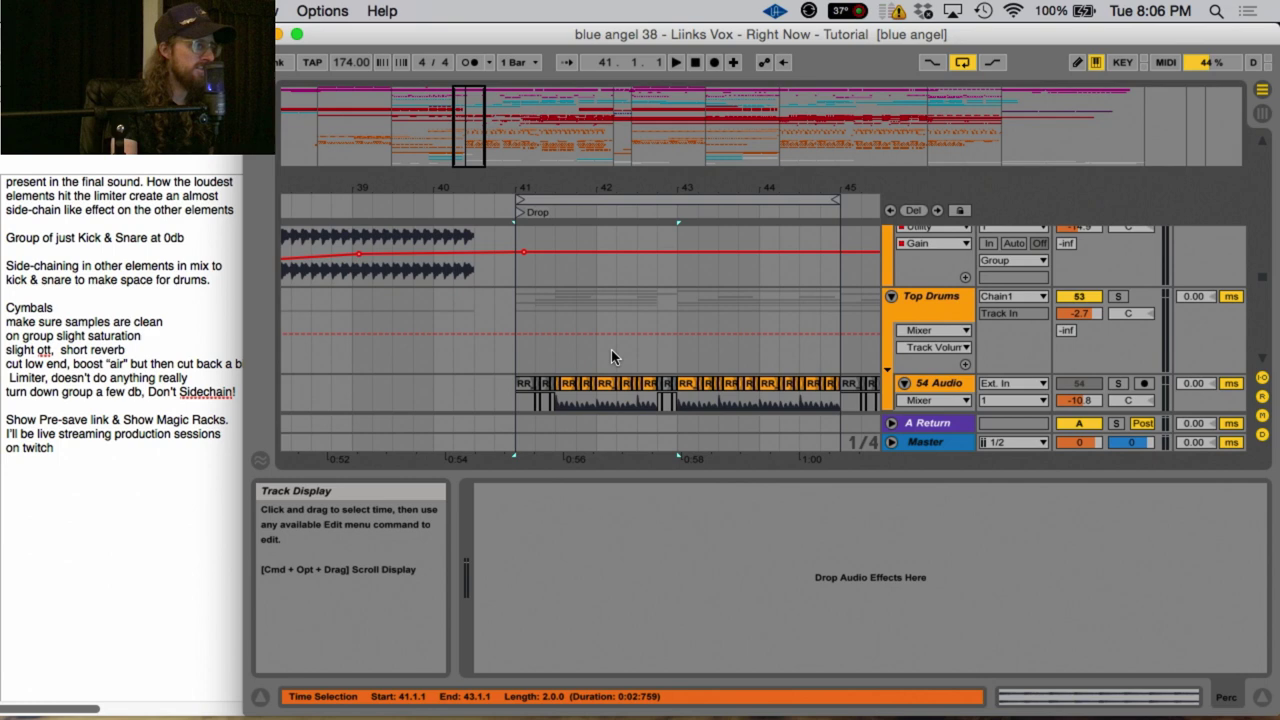
Compare the Dry and WEt chains in the Top Drums rack and examine the WEt chain's ValhallaVintageVerb settings
left_click(575, 298)
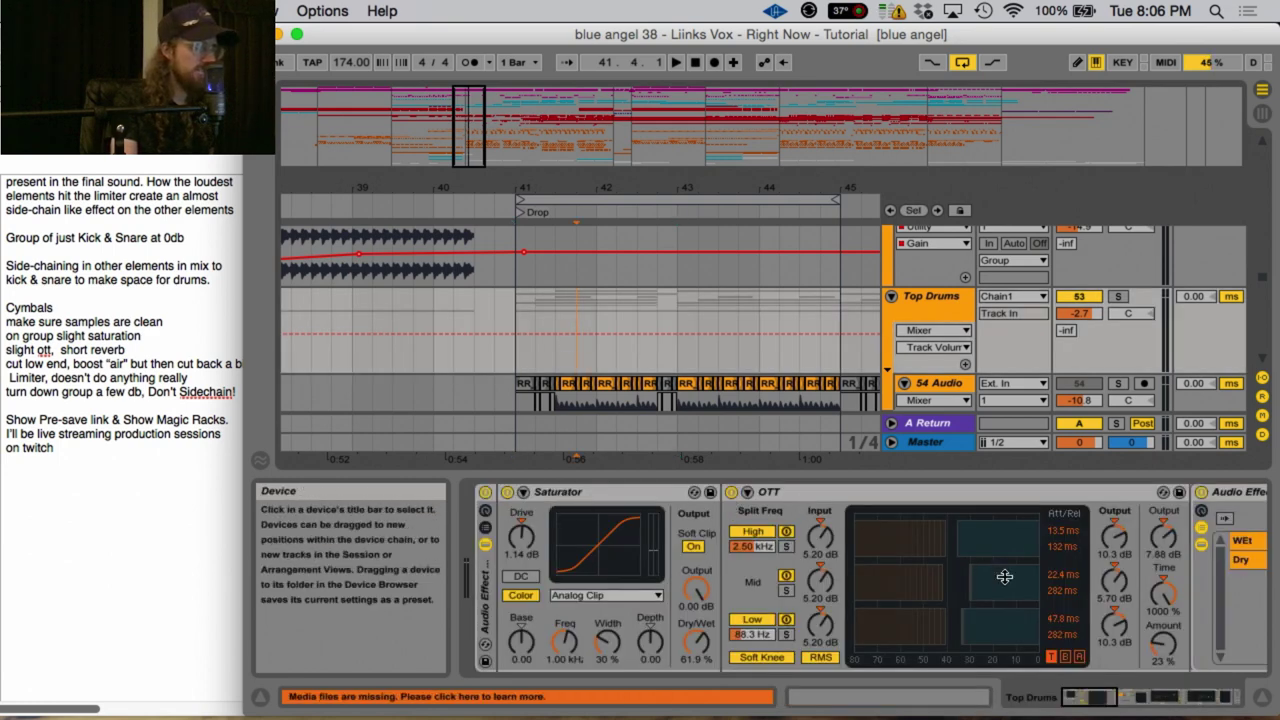
left_click(1125, 697)
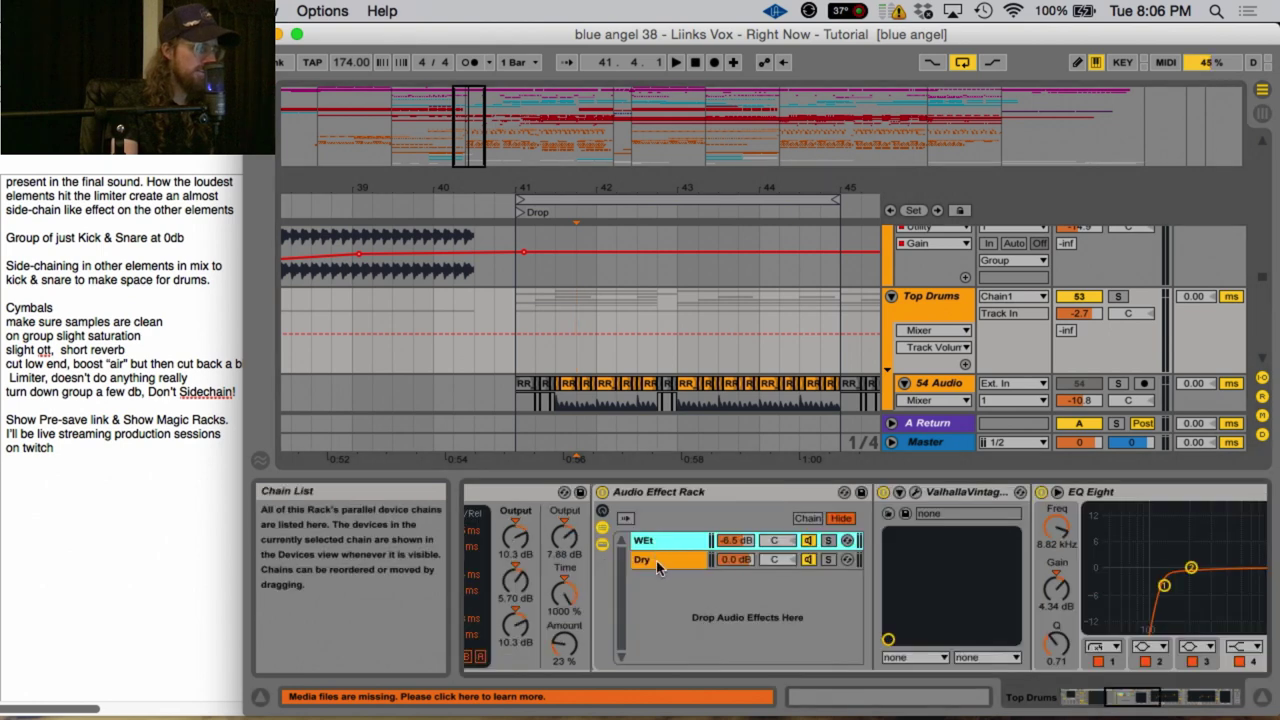
left_click(658, 565)
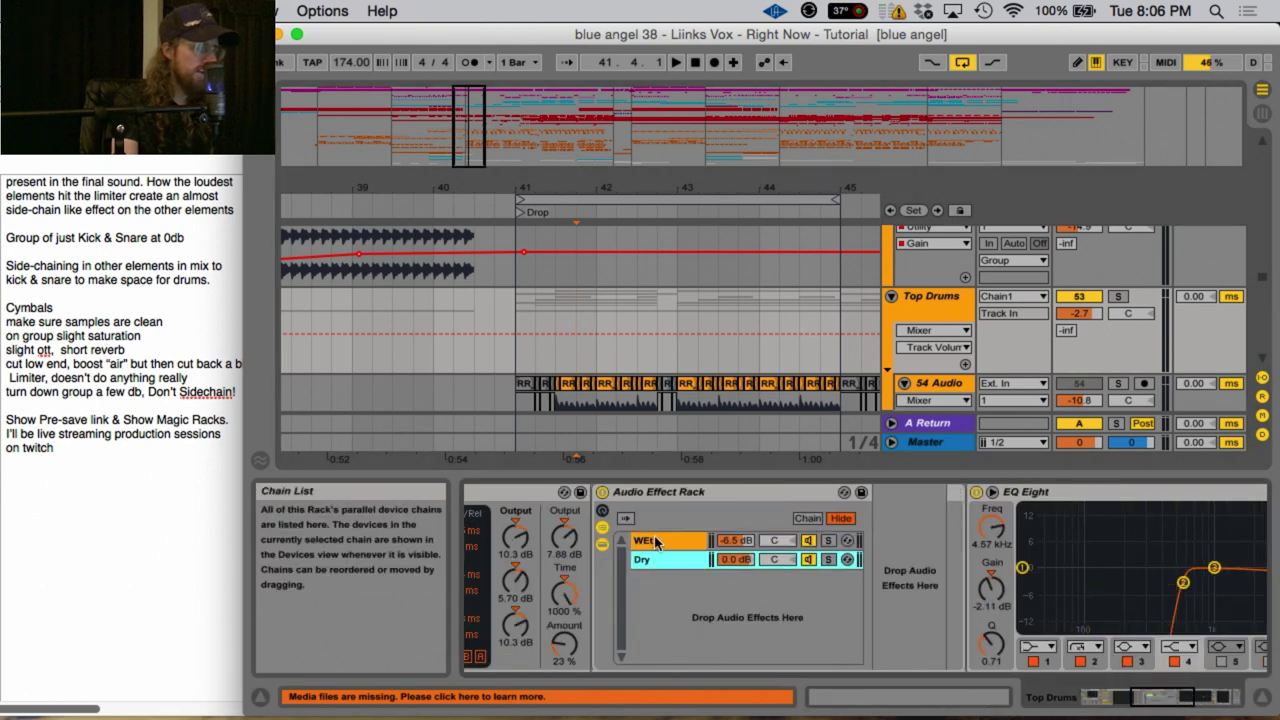
left_click(655, 541)
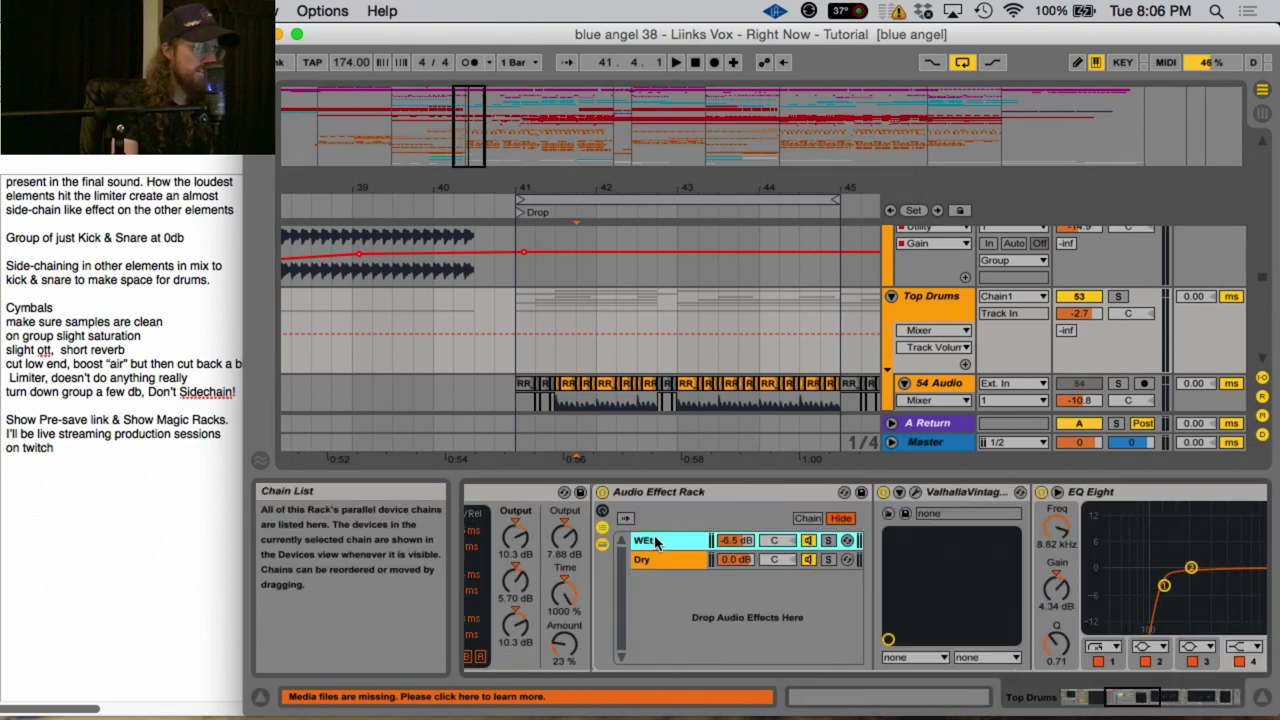
left_click(915, 492)
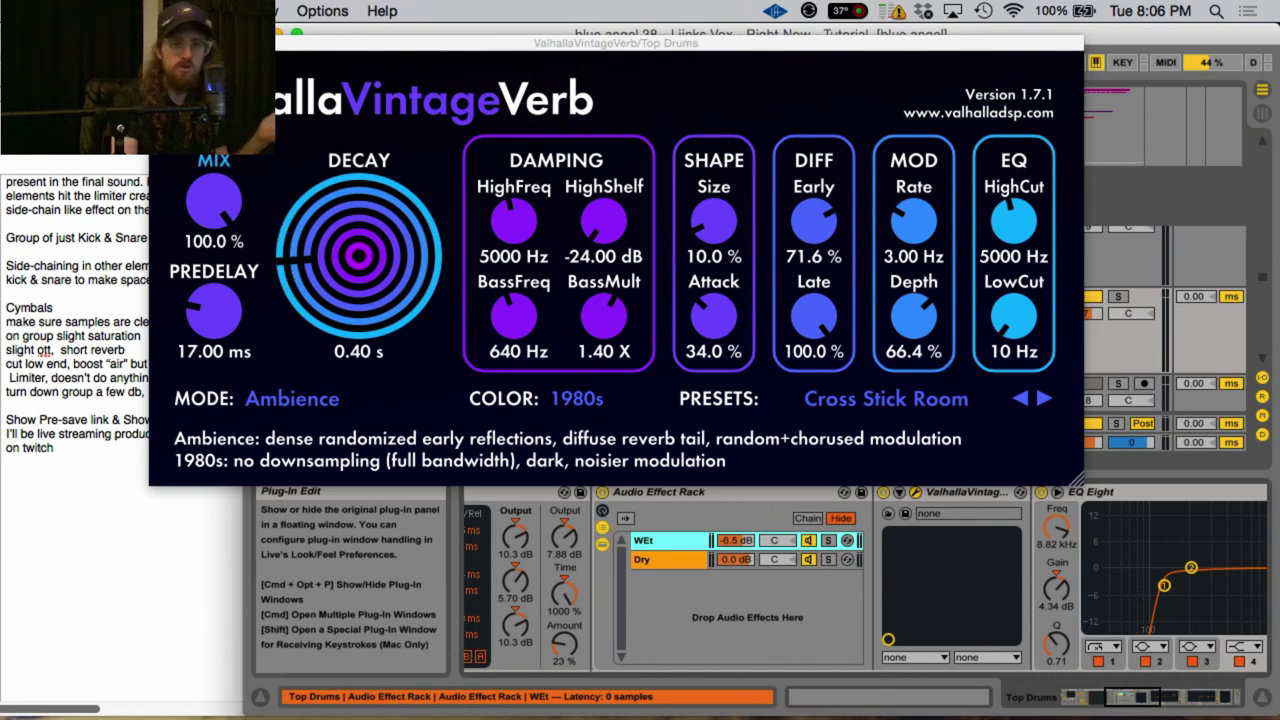
key("super+alt+p")
Examine the curves of the two EQ Eights following the reverb in the Top Drums chain
left_click(1165, 697)
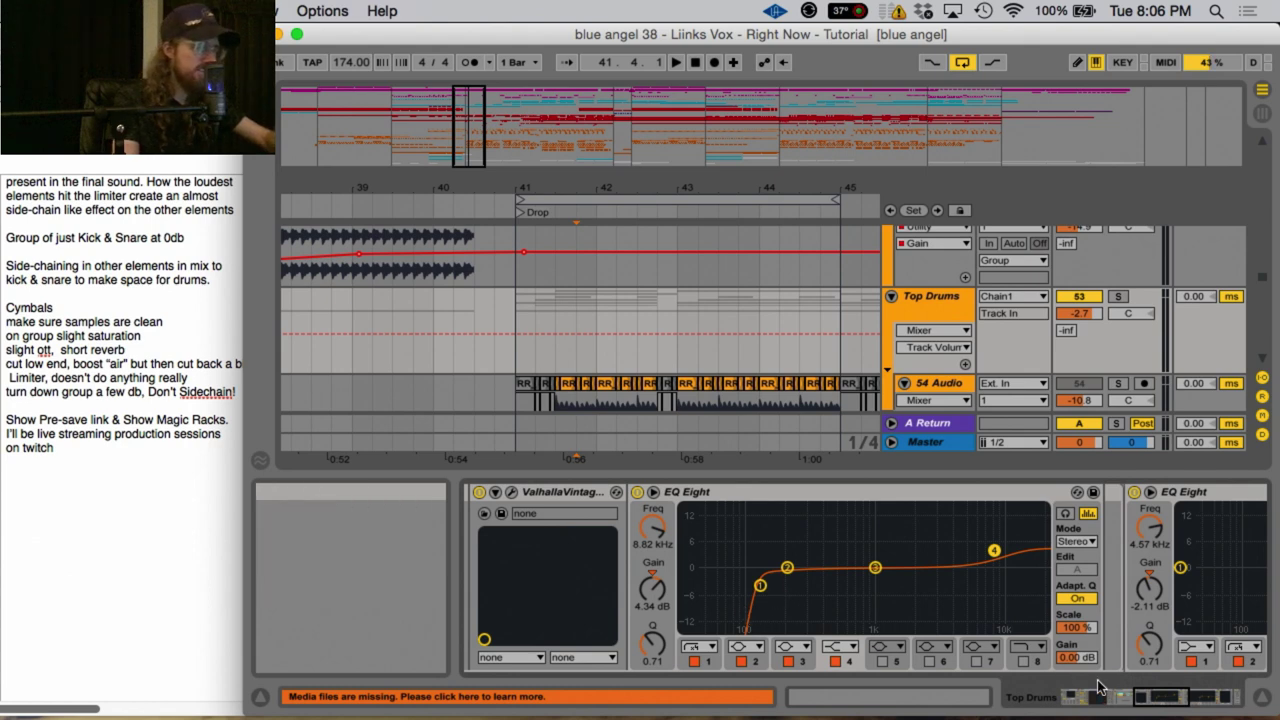
left_click(1163, 708)
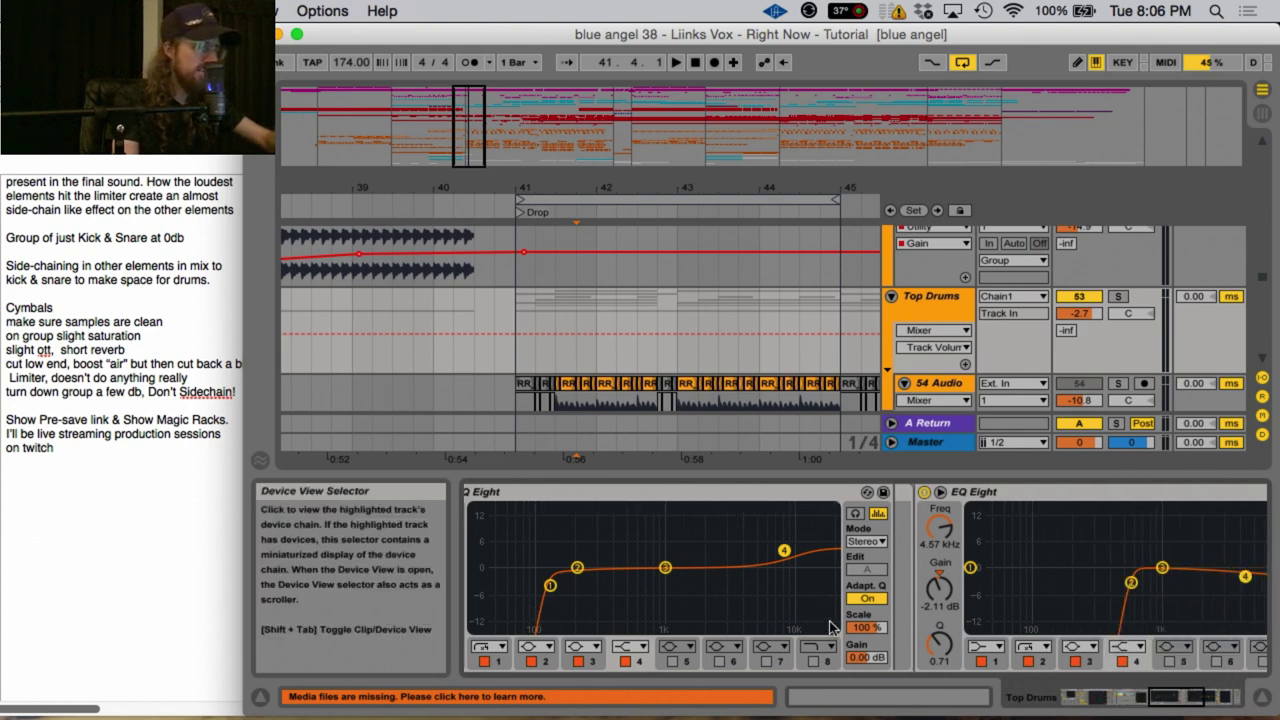
left_click(1205, 697)
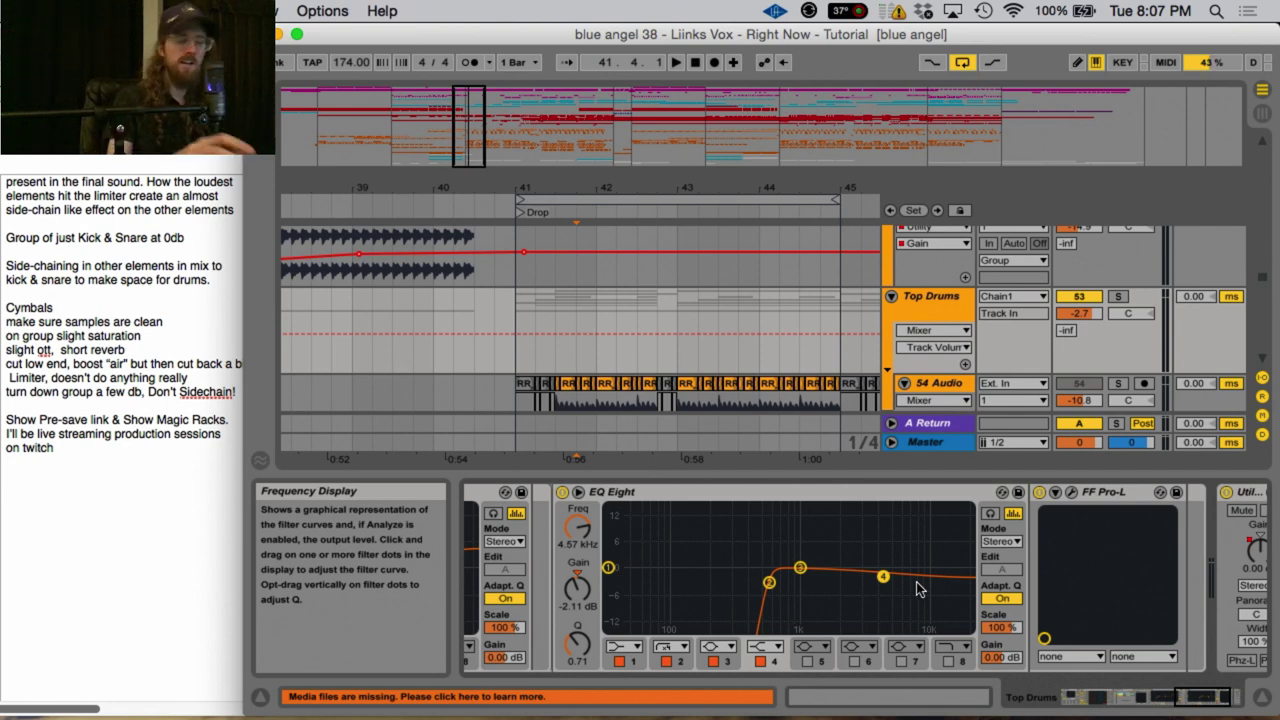
Open the Top Drums FF Pro-L, solo the group, and play the loop to examine the limiter's activity
left_click(1072, 493)
left_click(1120, 298)
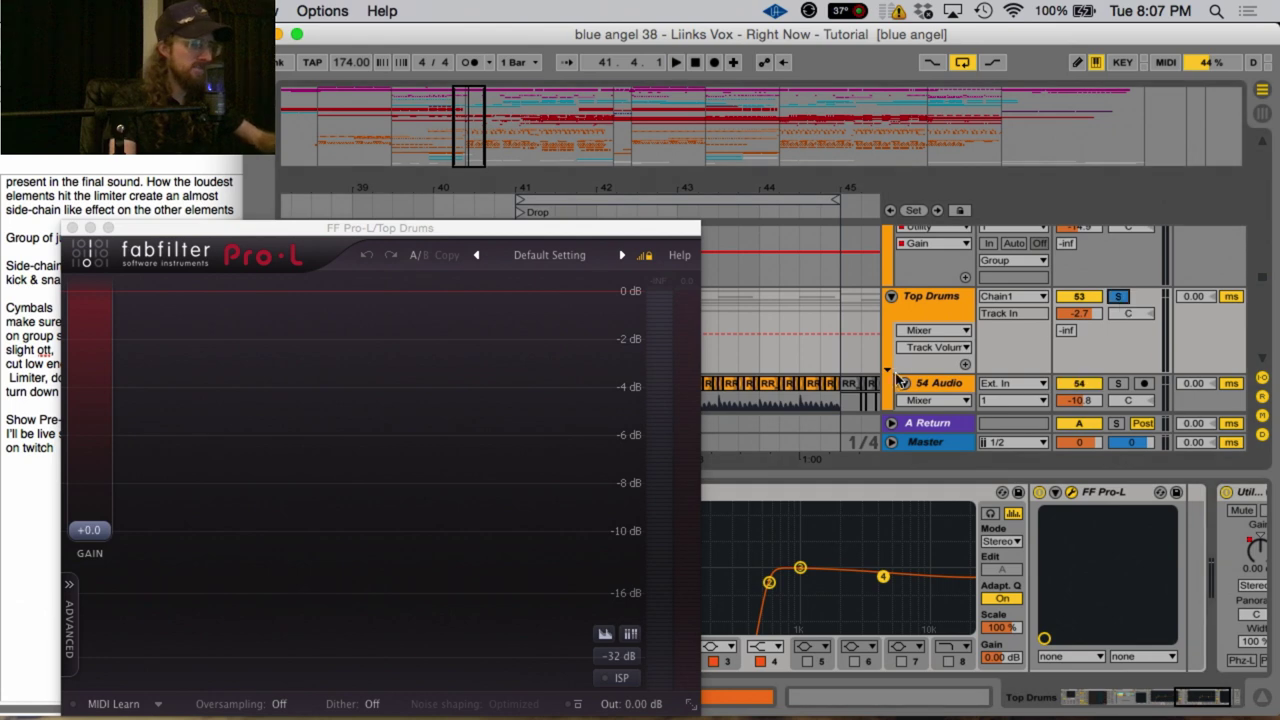
key("space")
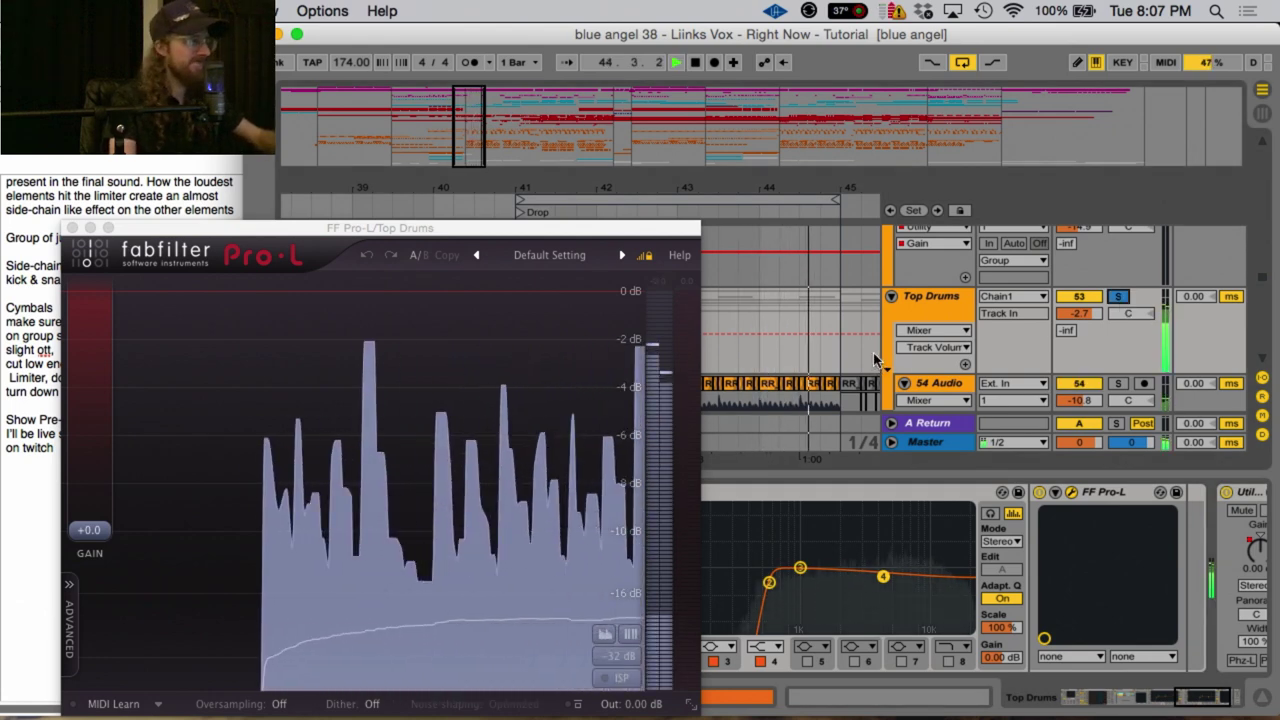
key("space")
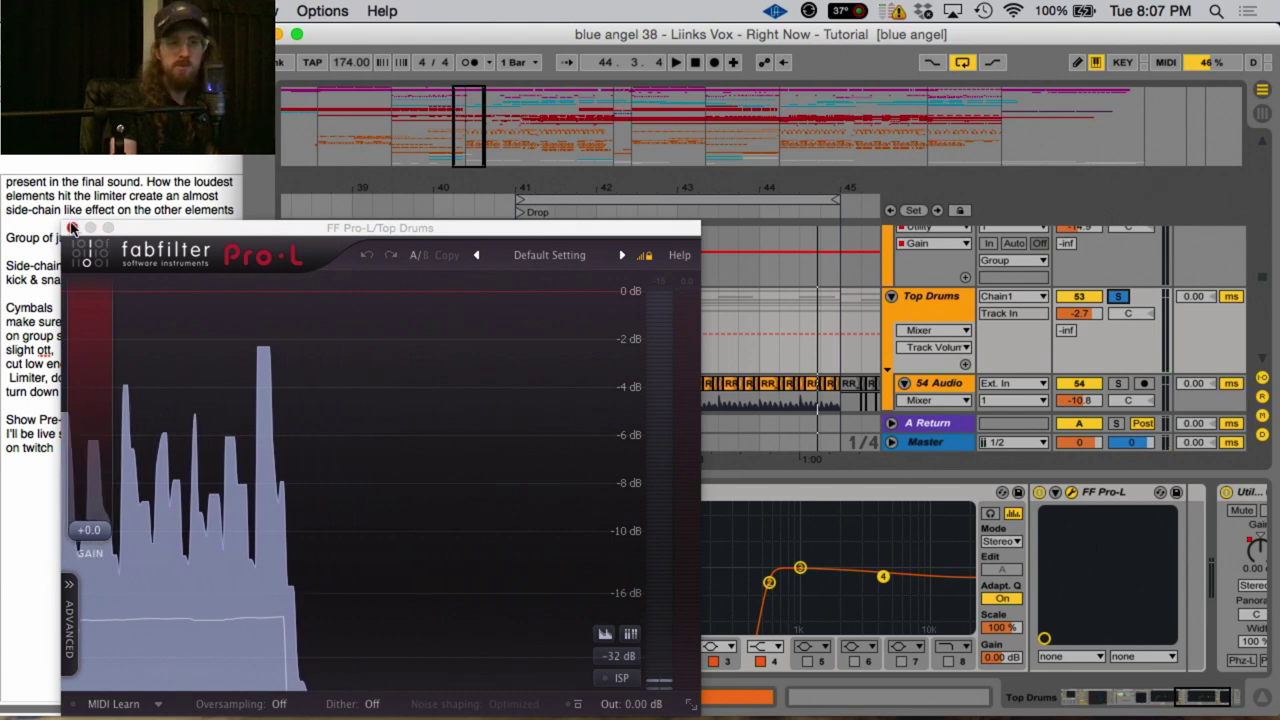
Close the limiter window and review the device chains of the Top Drums, K & S and Bass groups around the drop
left_click(73, 228)
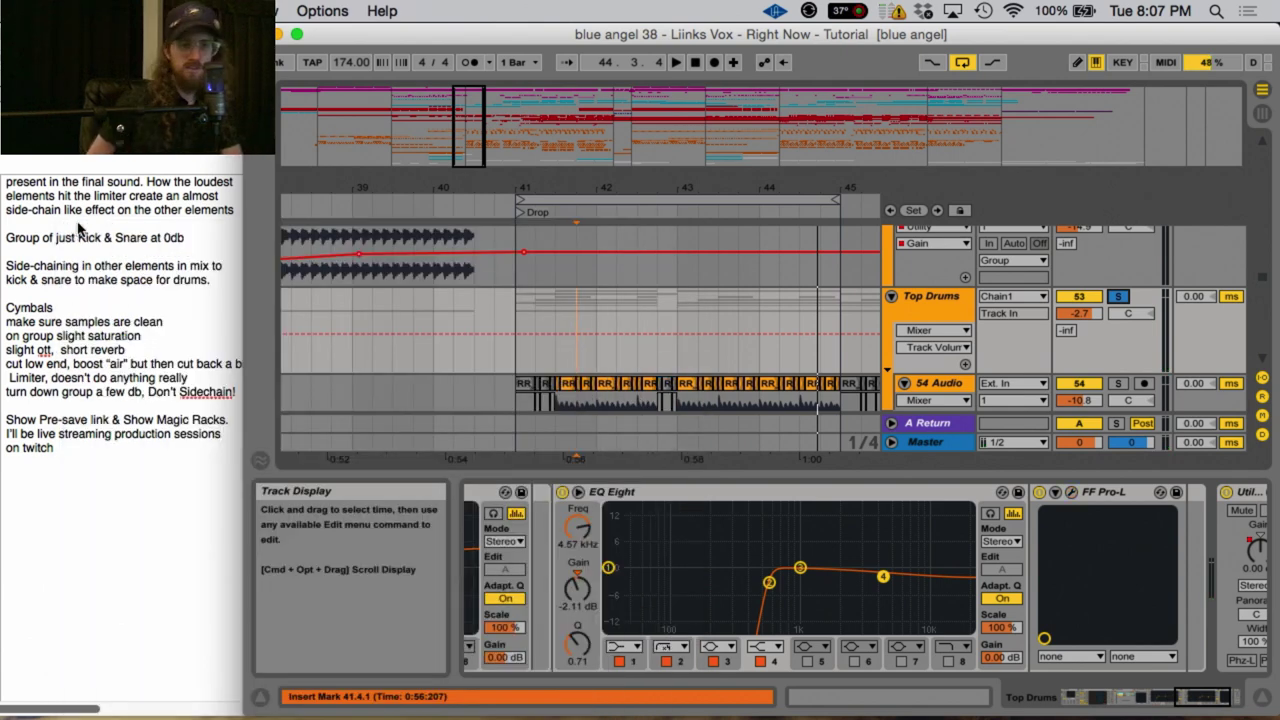
scroll(522, 500, "left", 5)
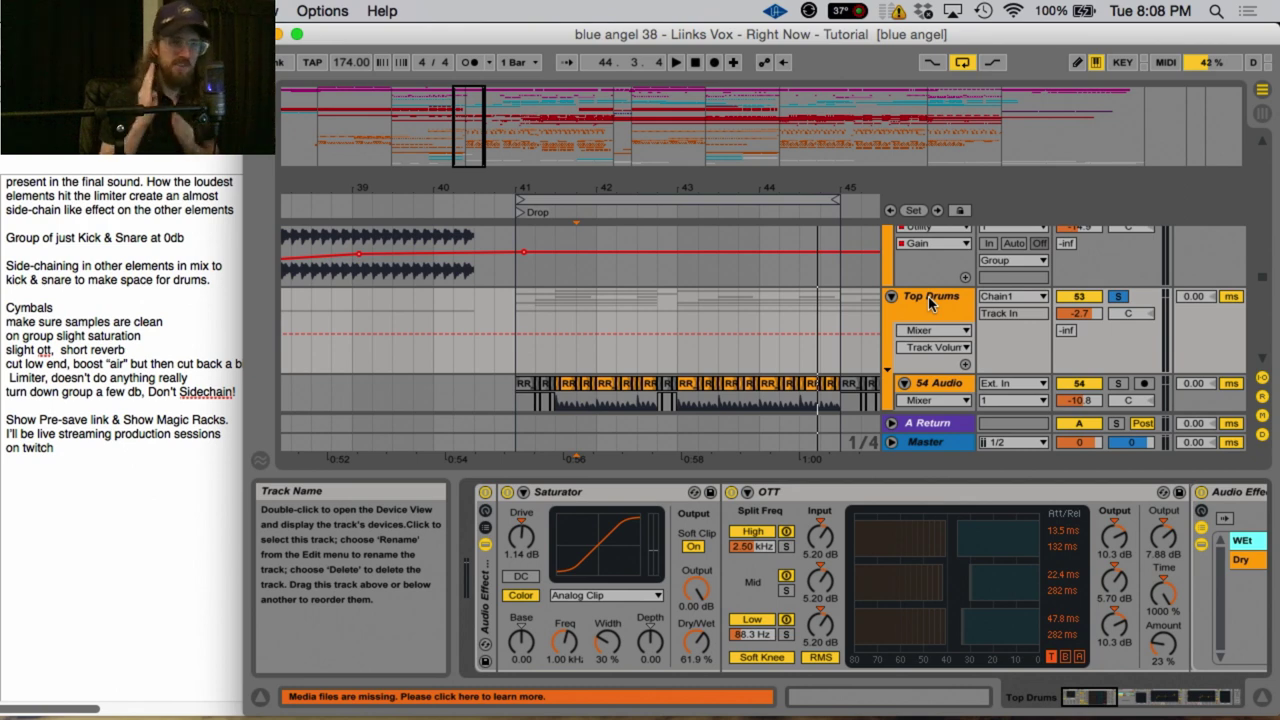
scroll(940, 310, "down", 10)
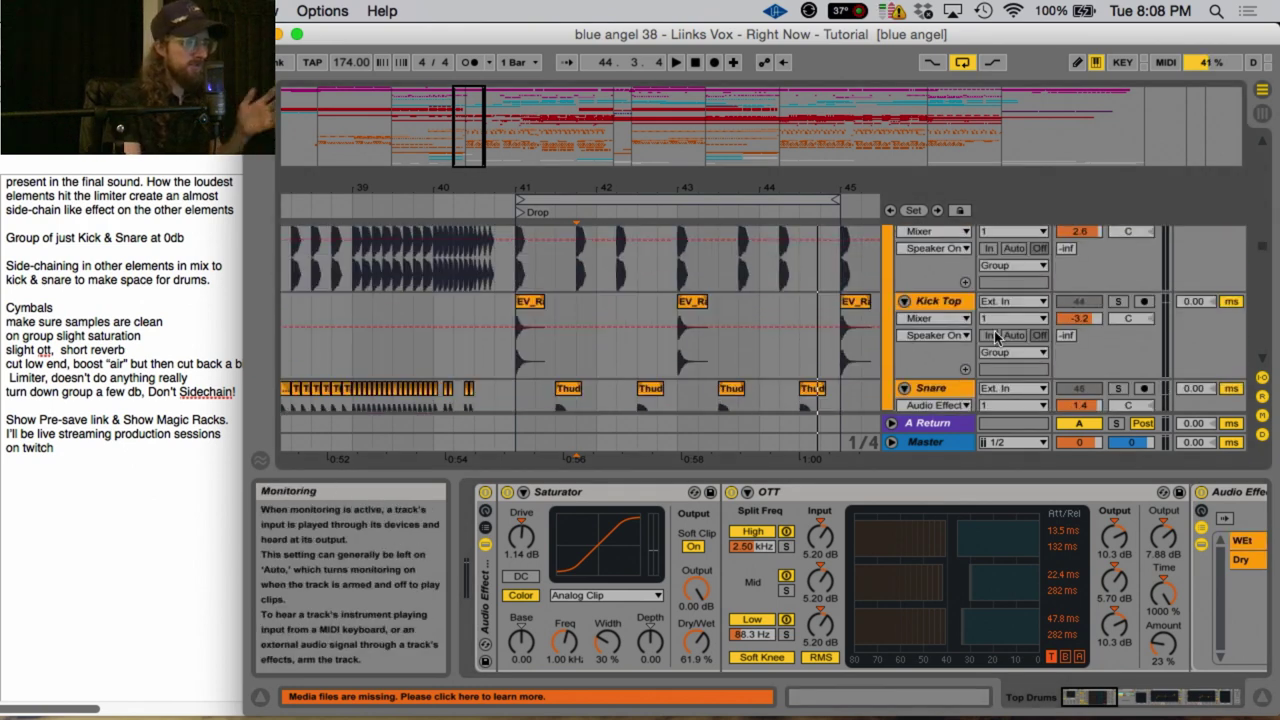
scroll(986, 341, "down", 5)
left_click(928, 329)
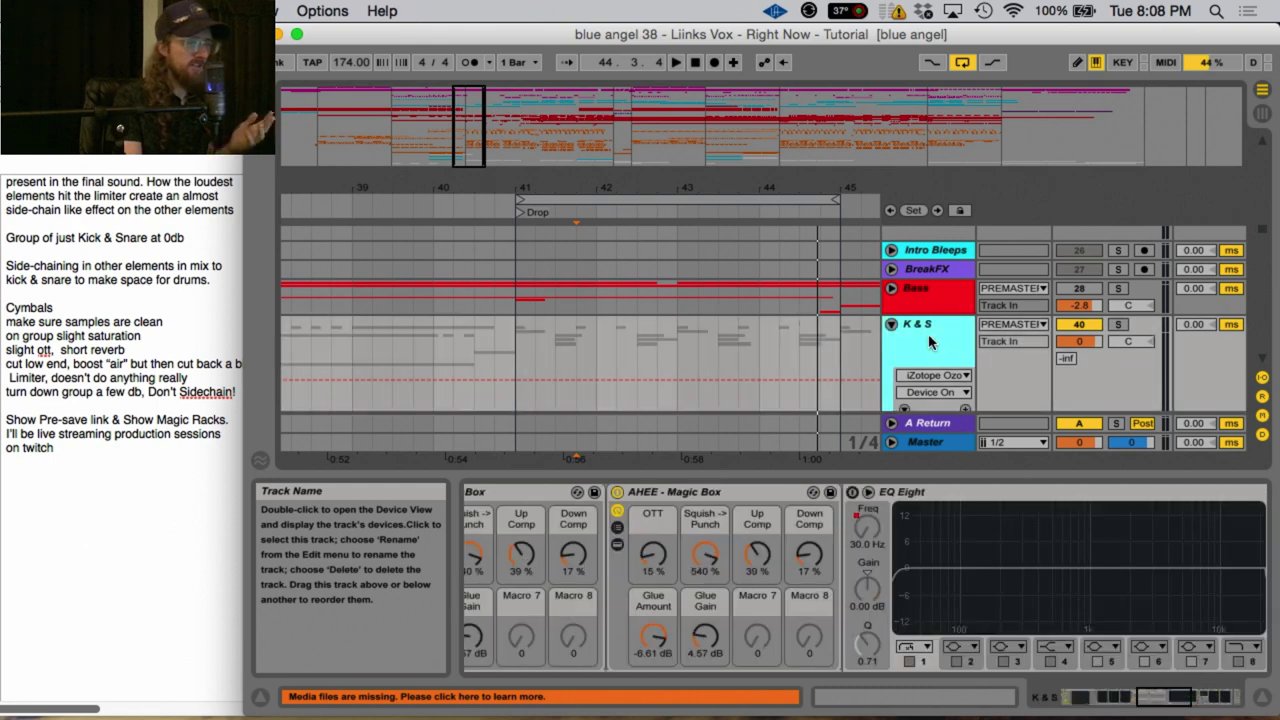
left_click(916, 296)
left_click_drag(528, 195, 528, 185)
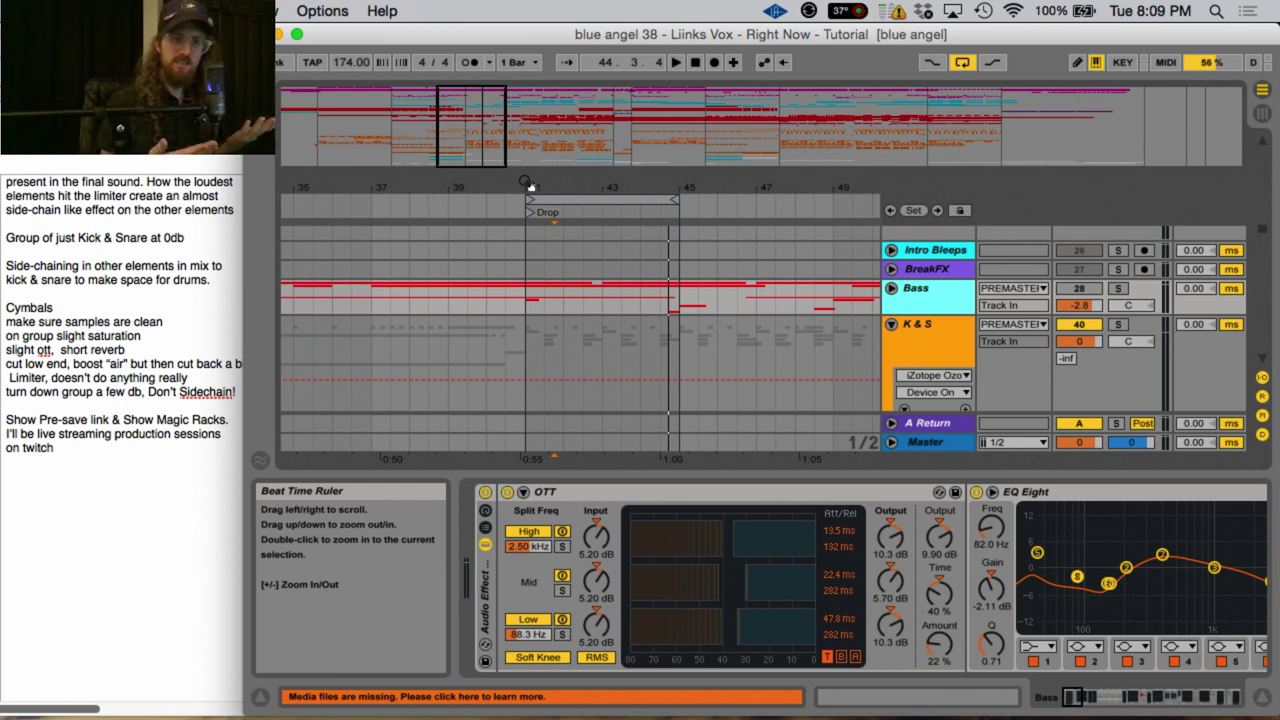
left_click(522, 310)
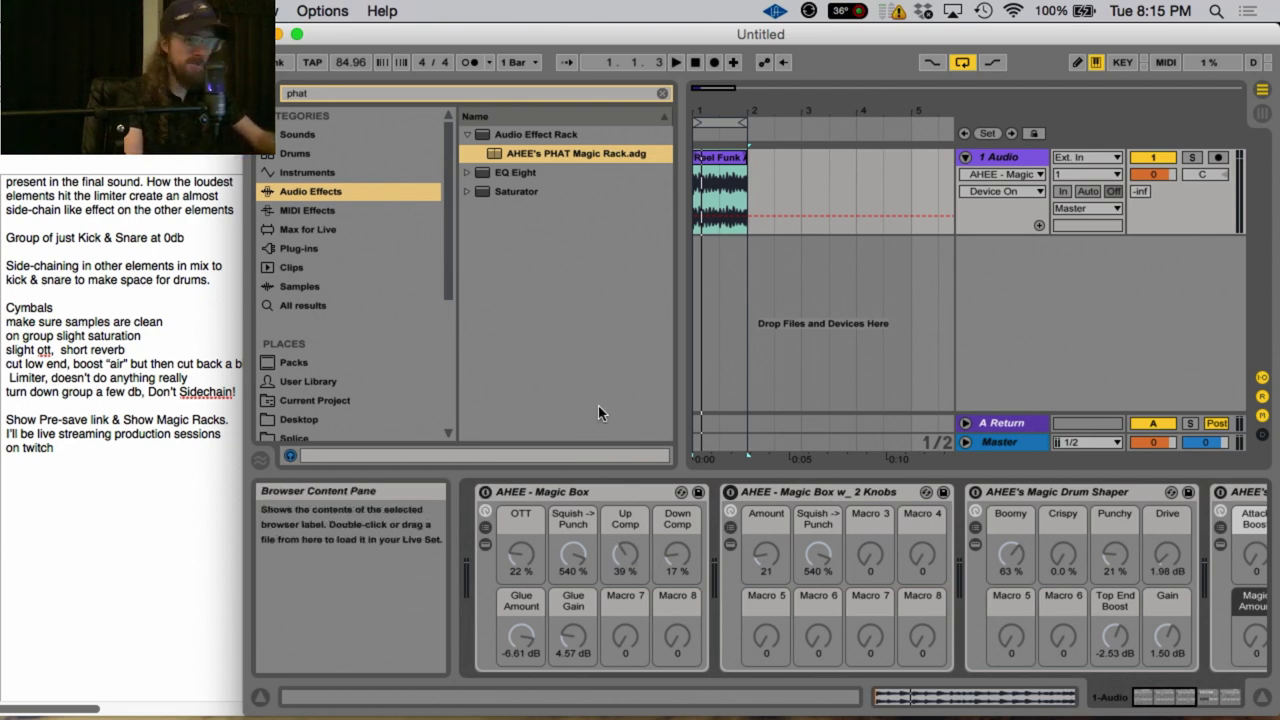
Play the Reel Funk loop in the untitled set and compare it with the AHEE - Magic Box rack active and bypassed
key("space")
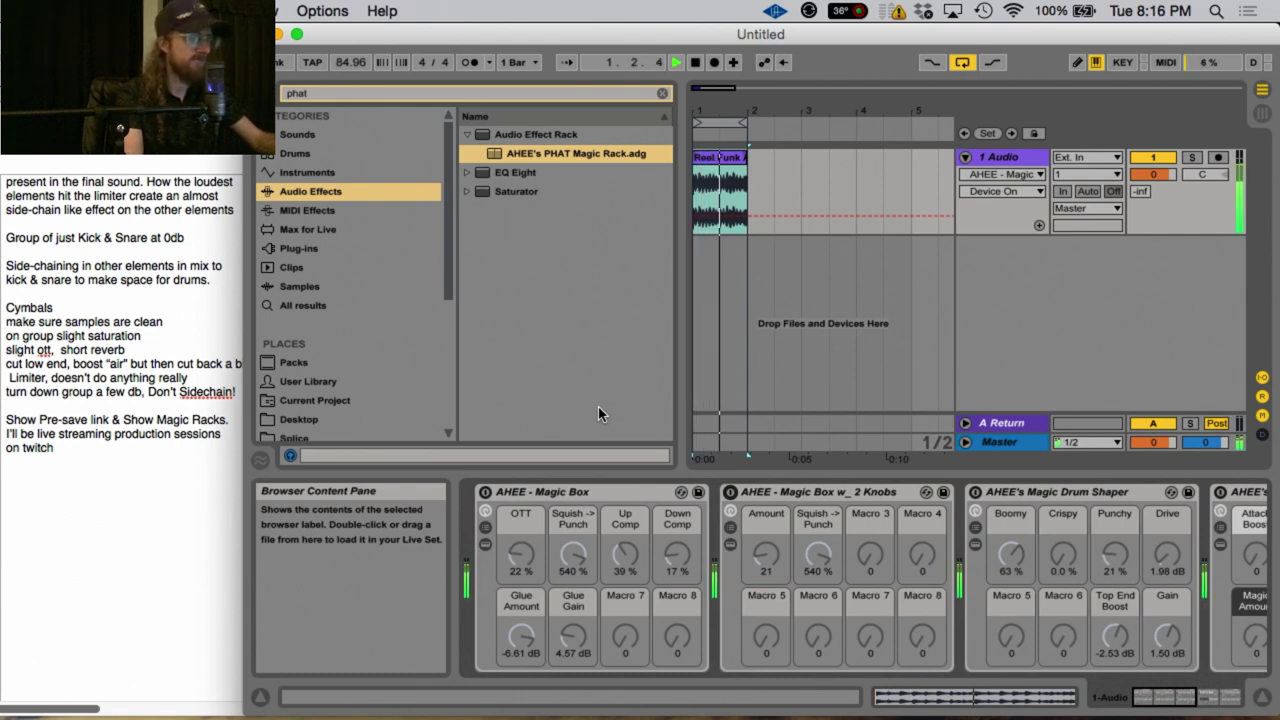
key("space")
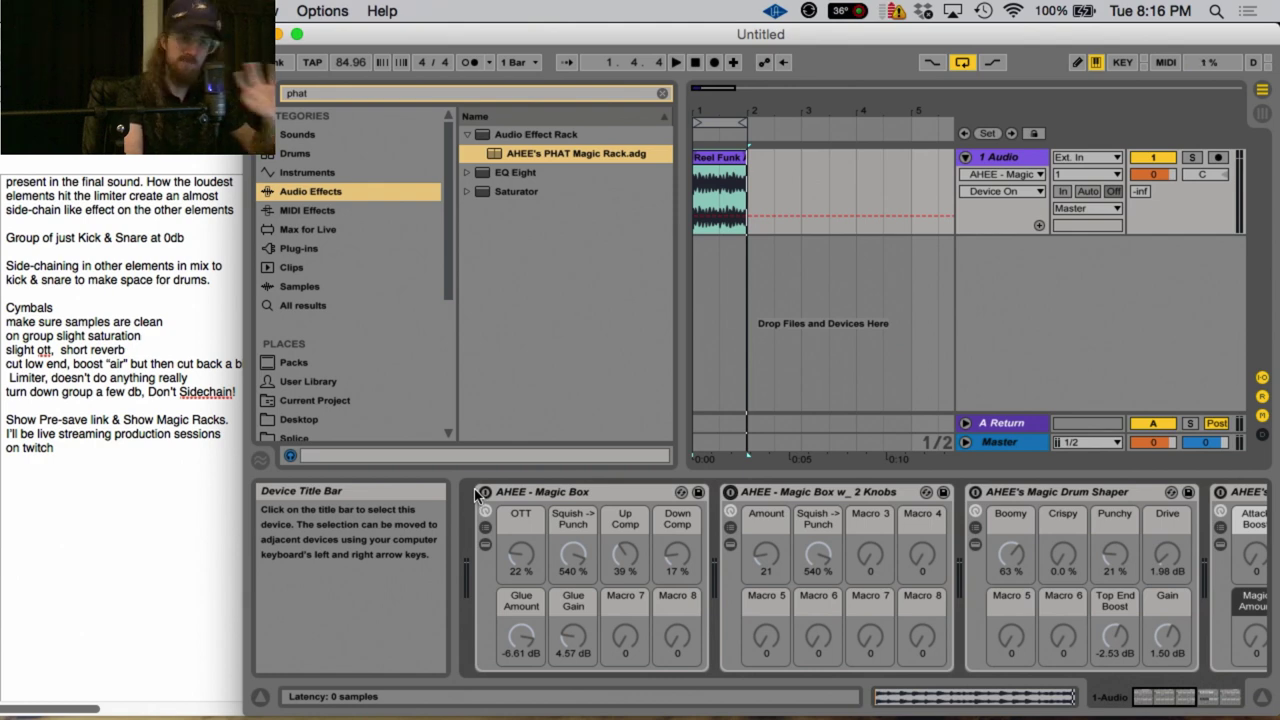
key("space")
left_click(485, 494)
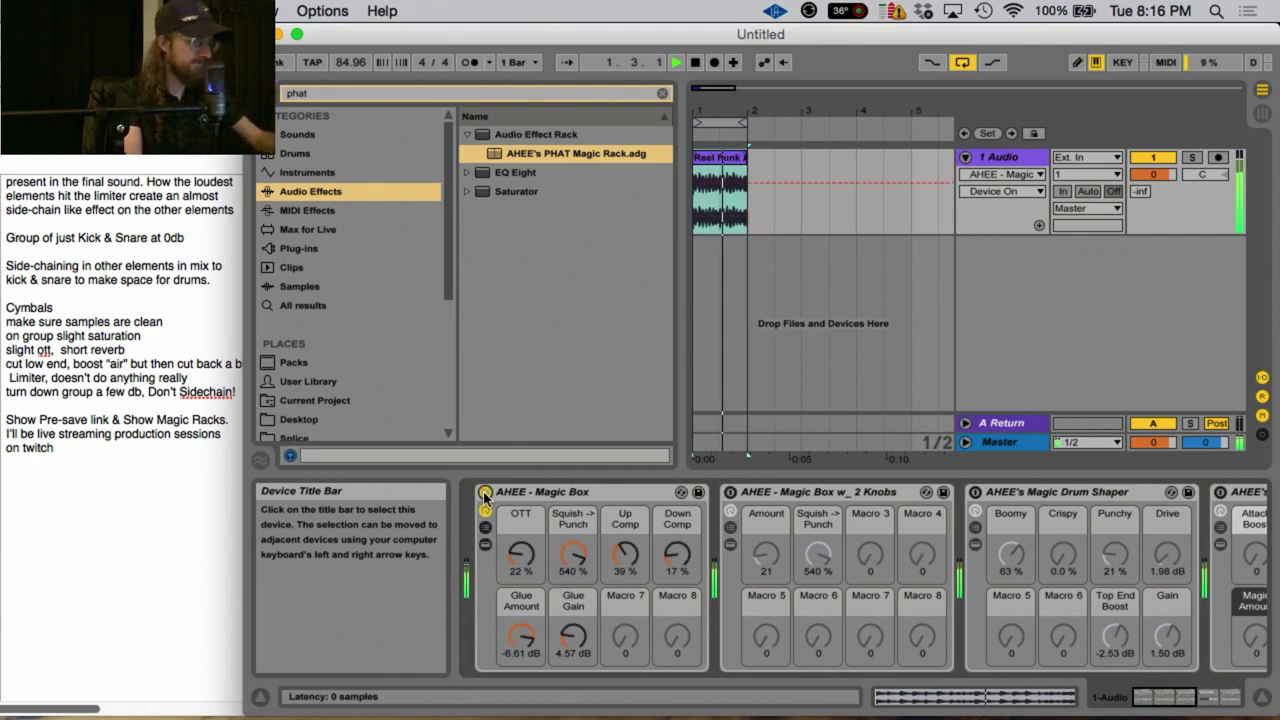
left_click(485, 494)
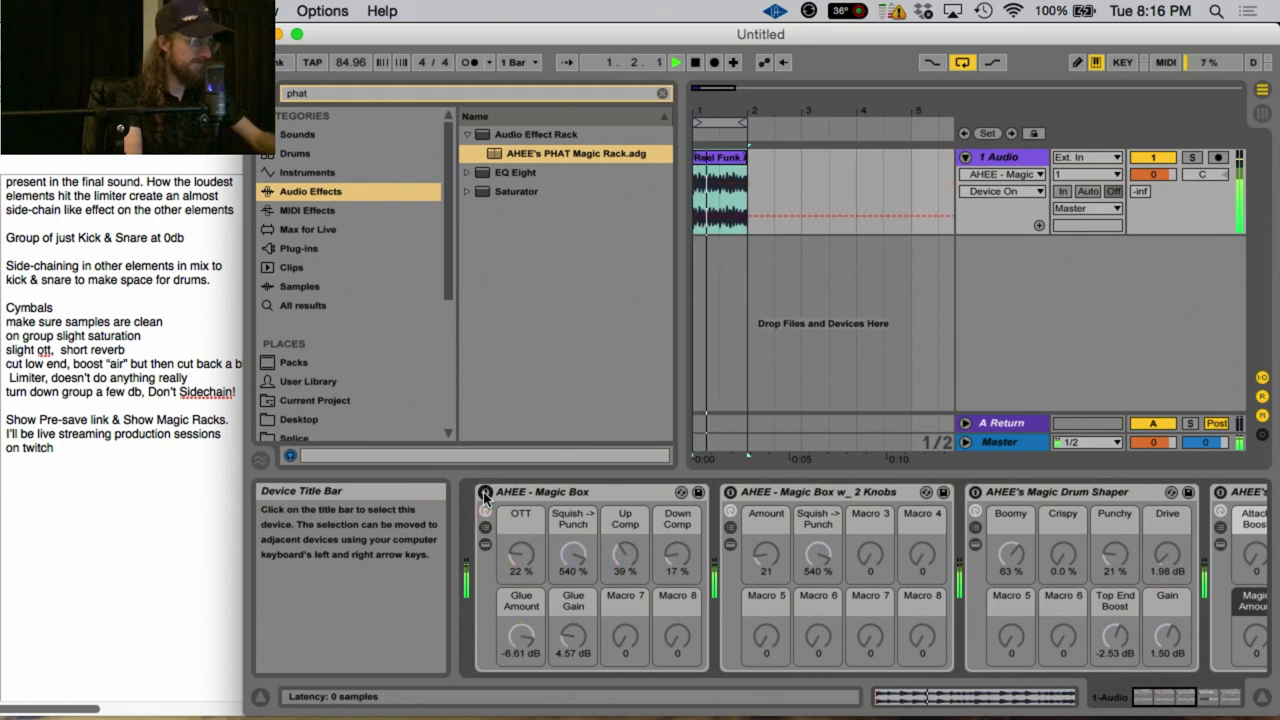
left_click(485, 494)
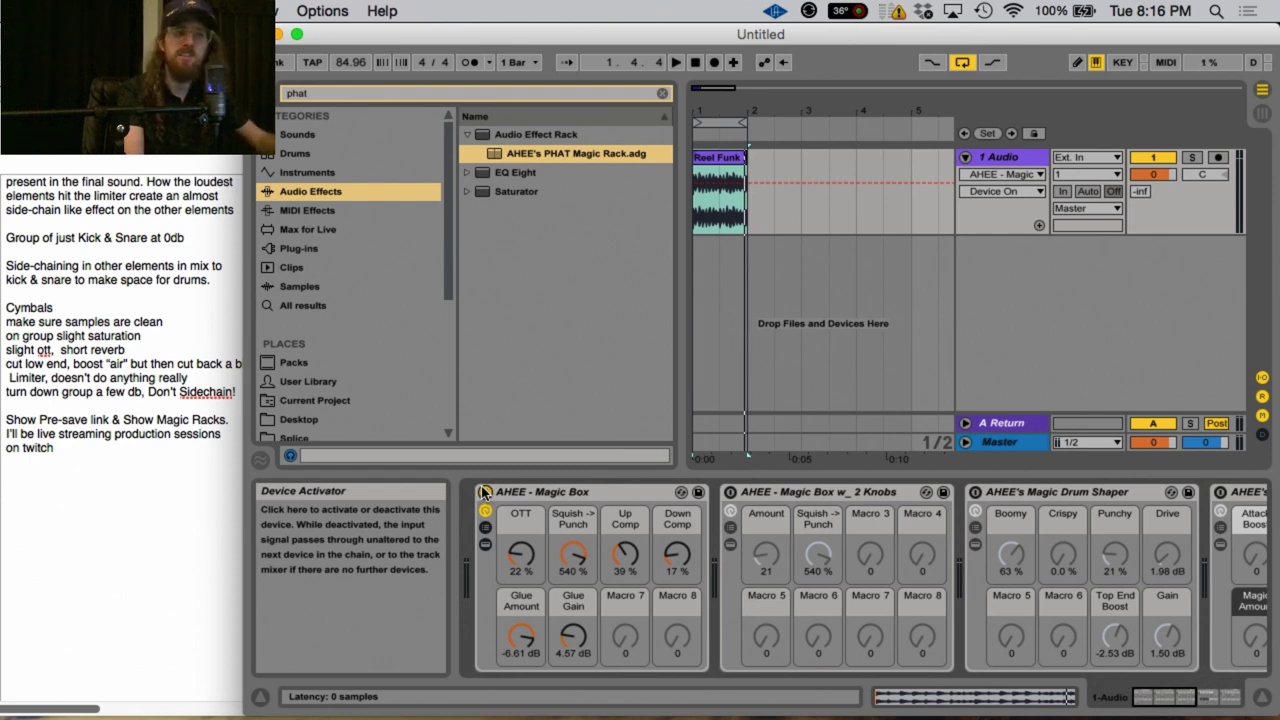
left_click(484, 492)
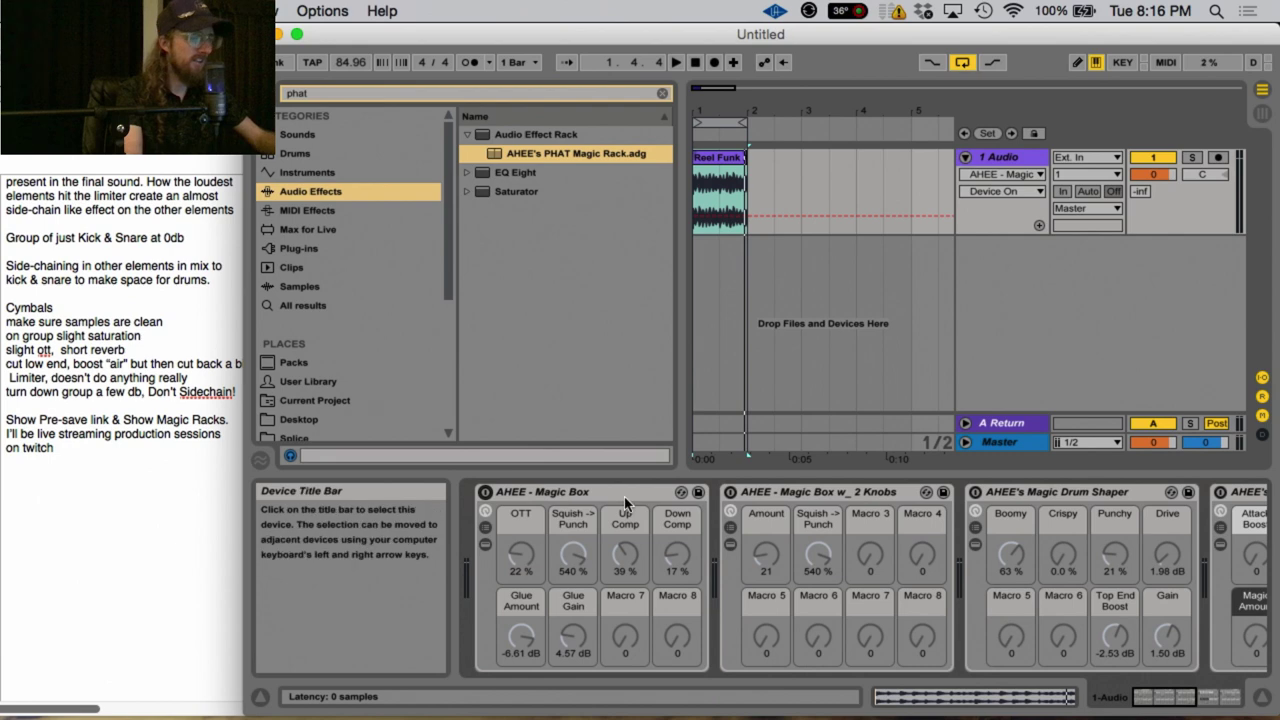
Play the loop and enable the AHEE - Magic Box w_ 2 Knobs rack to compare it with the dry sound
left_click(730, 492)
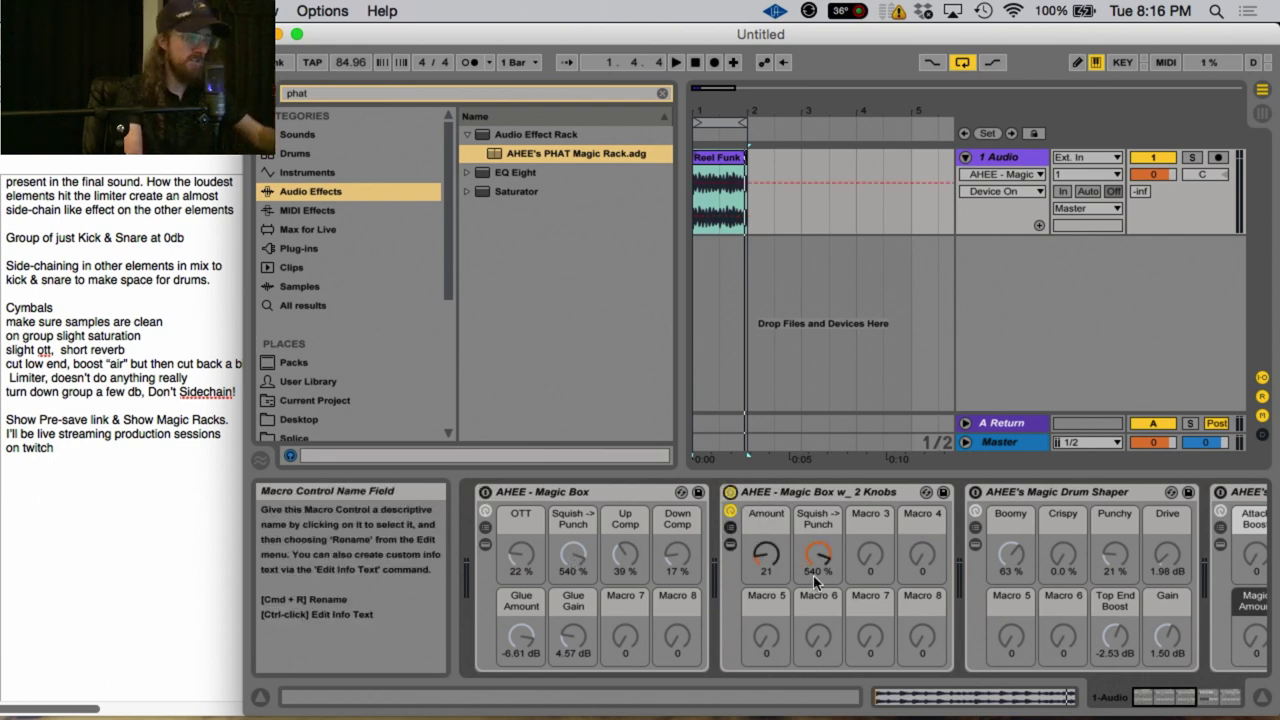
left_click(730, 492)
key("space")
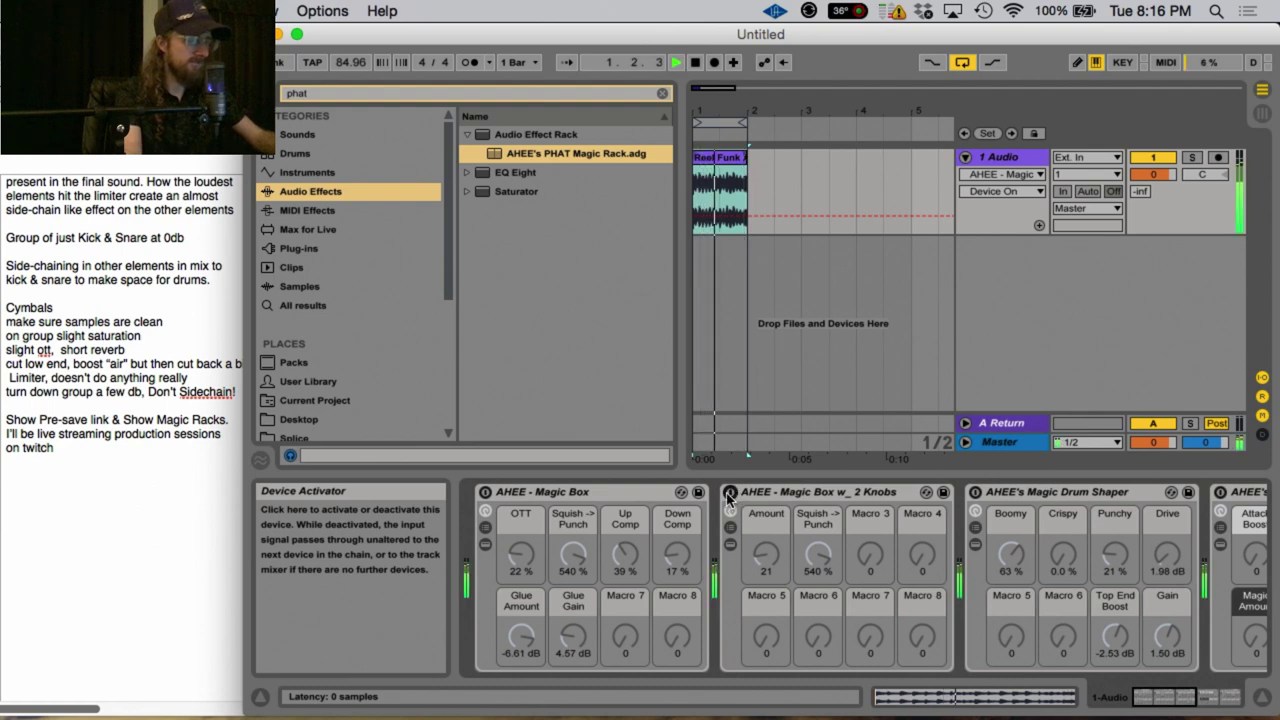
left_click(730, 492)
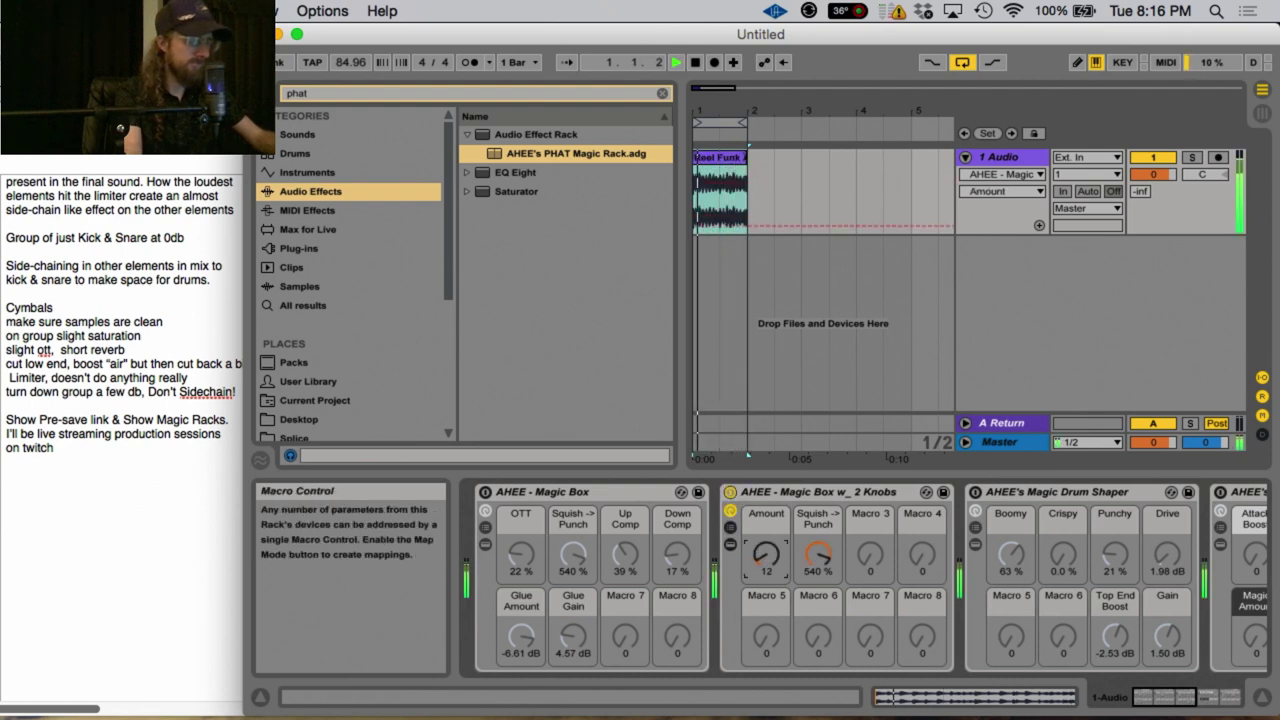
Vary the two-knob Magic Box's Amount on the loop, settle on 14, and bypass the rack
left_click_drag(760, 557, 766, 547)
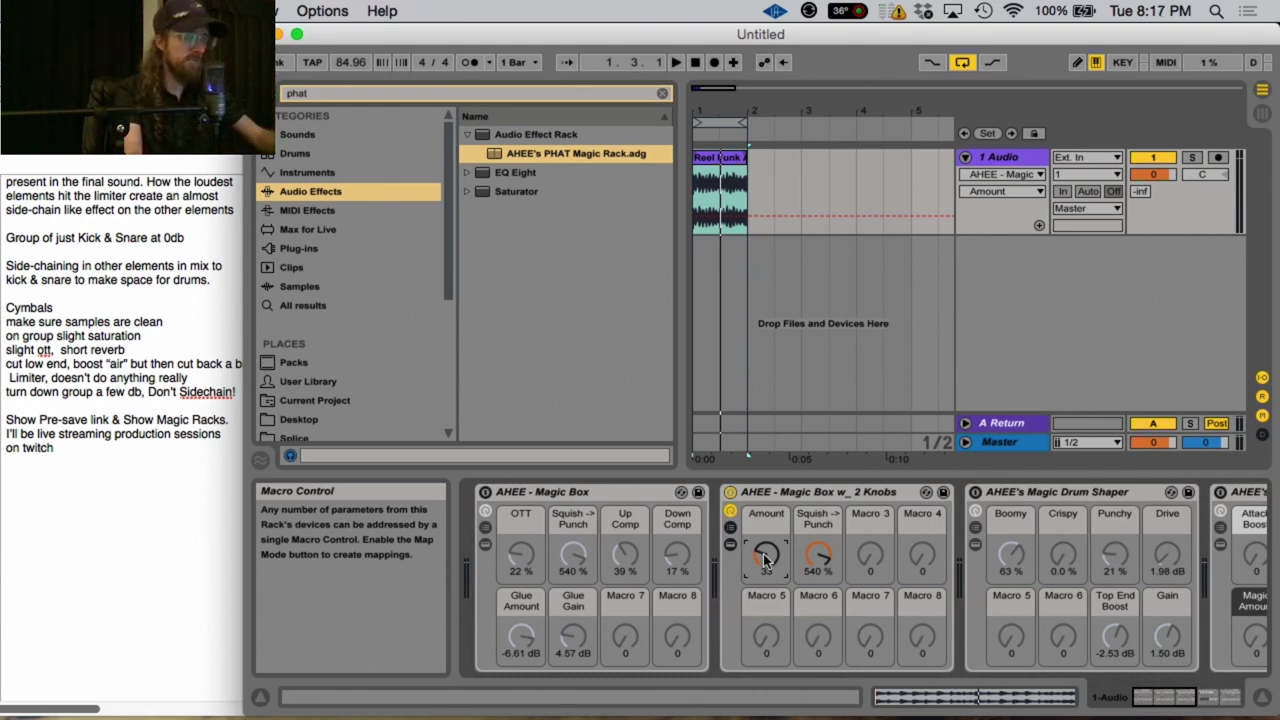
mouse_move(765, 560)
left_mouse_down()
mouse_move(765, 466)
mouse_move(773, 557)
left_mouse_up()
key("space")
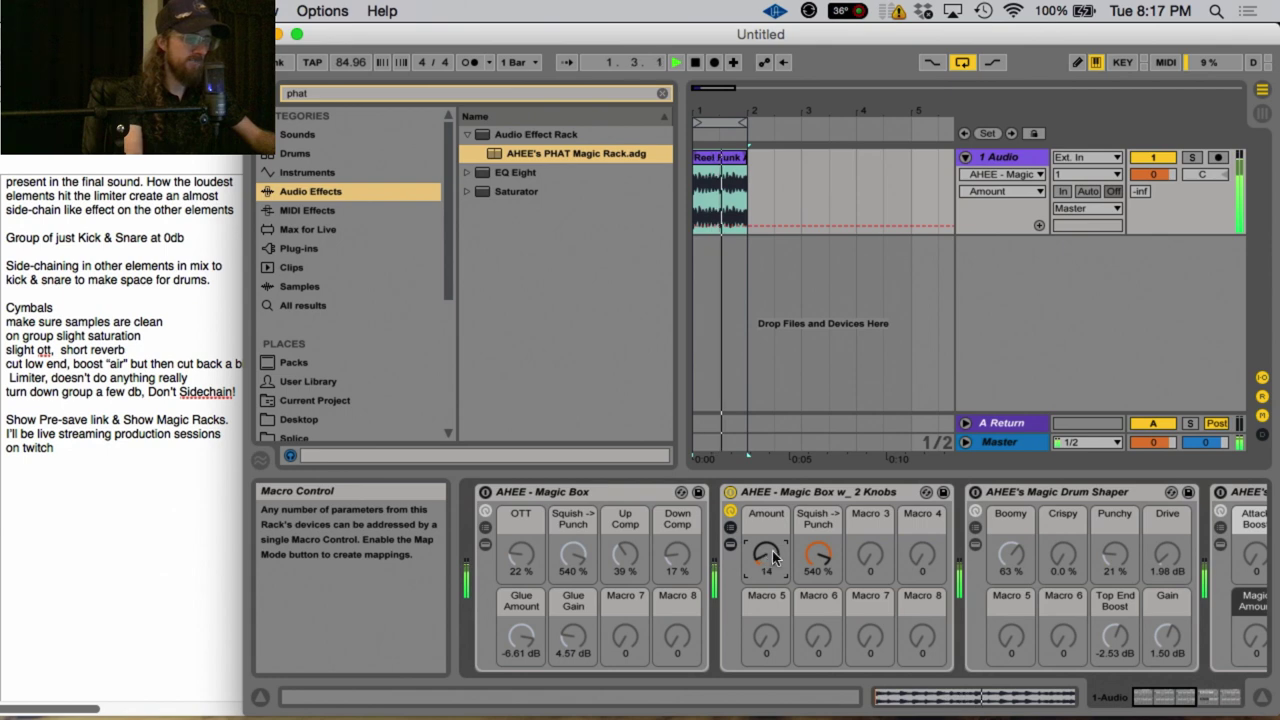
key("space")
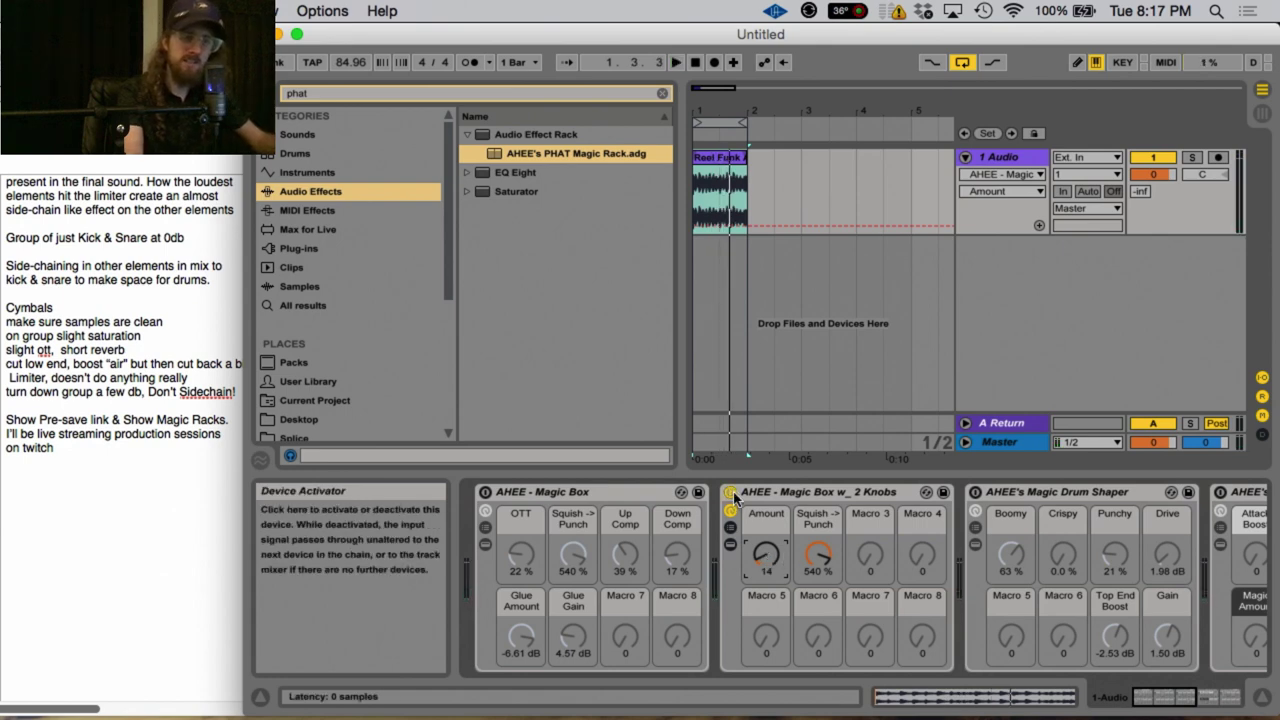
left_click(731, 493)
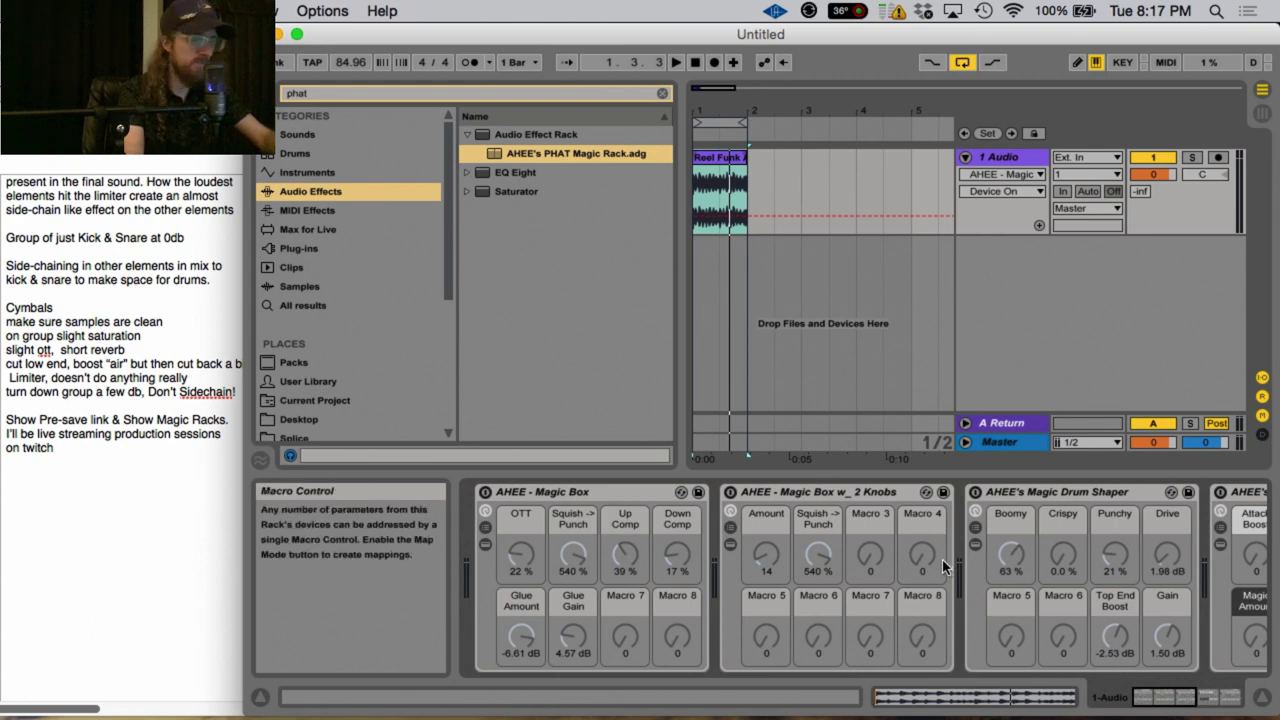
Enable AHEE's Magic Drum Shaper and play the loop through it to hear its initial settings
left_click(1196, 698)
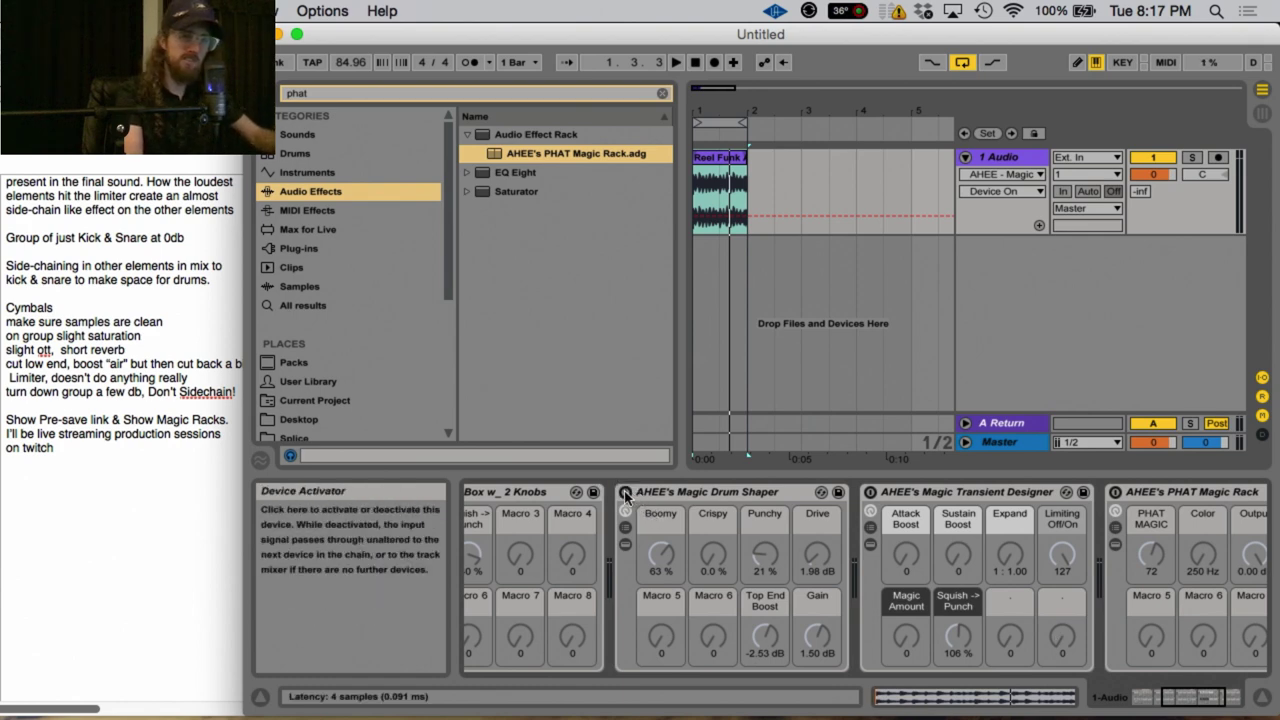
key("space")
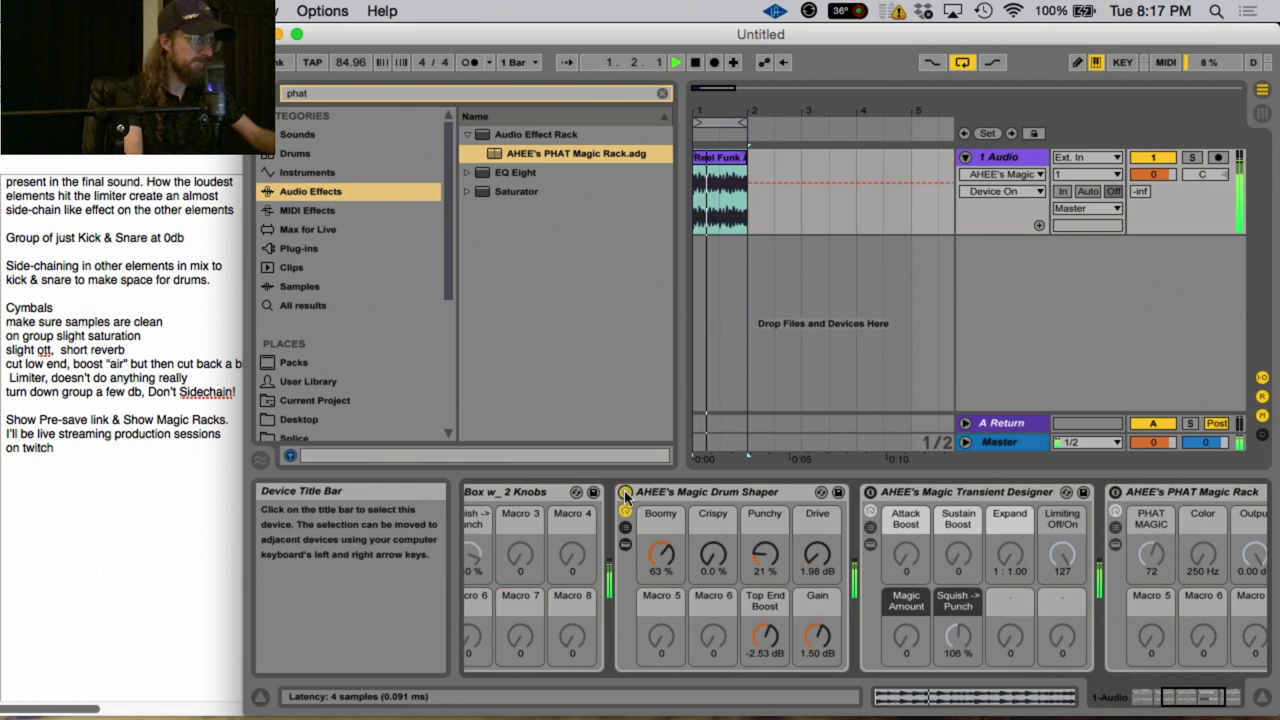
left_click(625, 494)
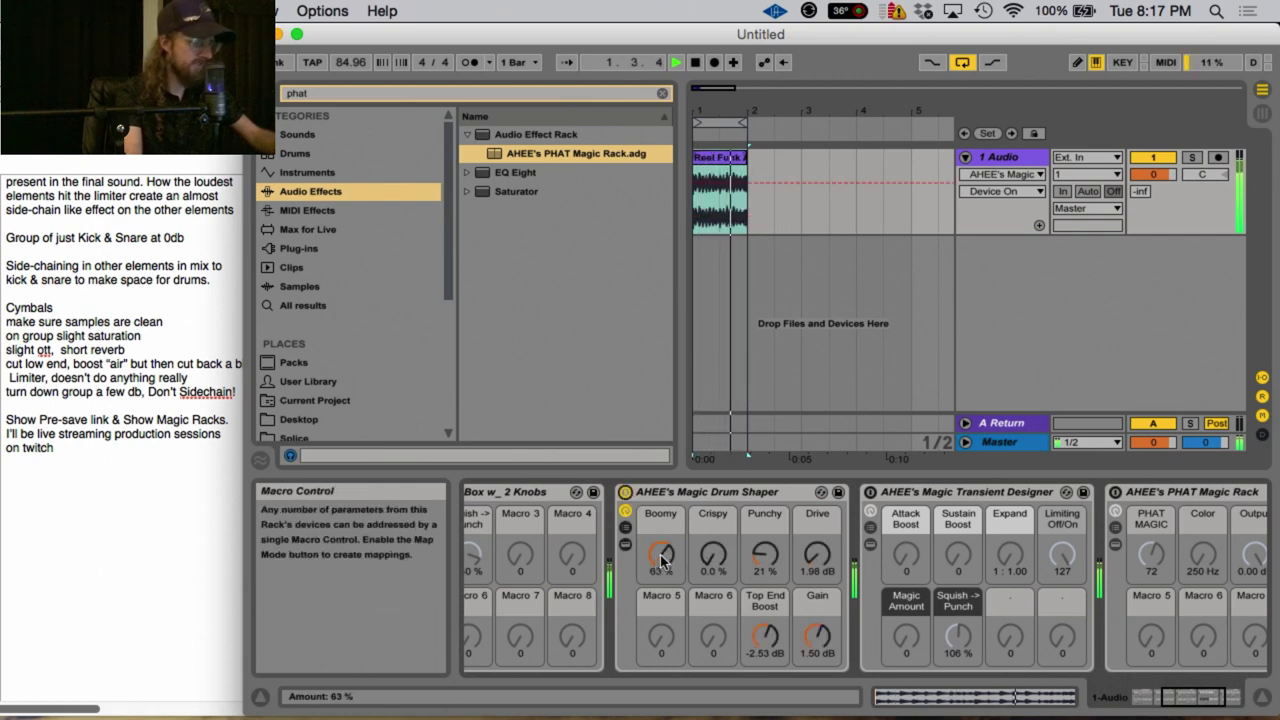
key("space")
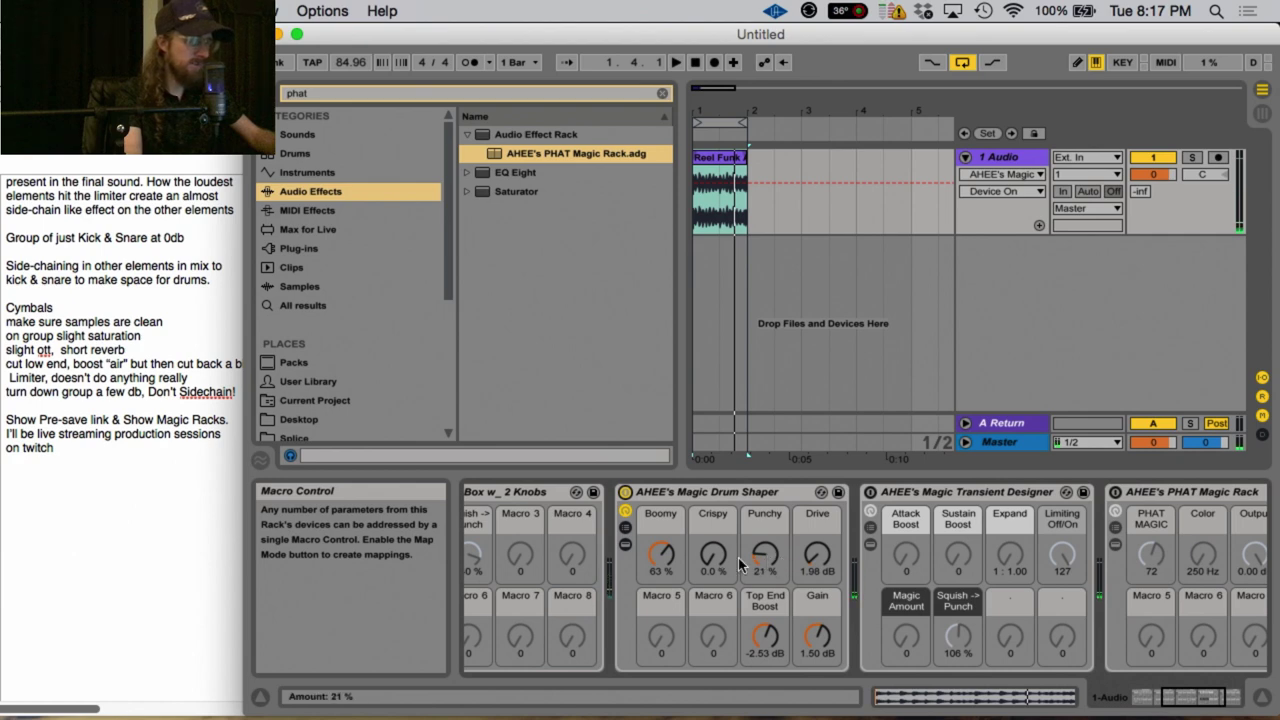
key("space")
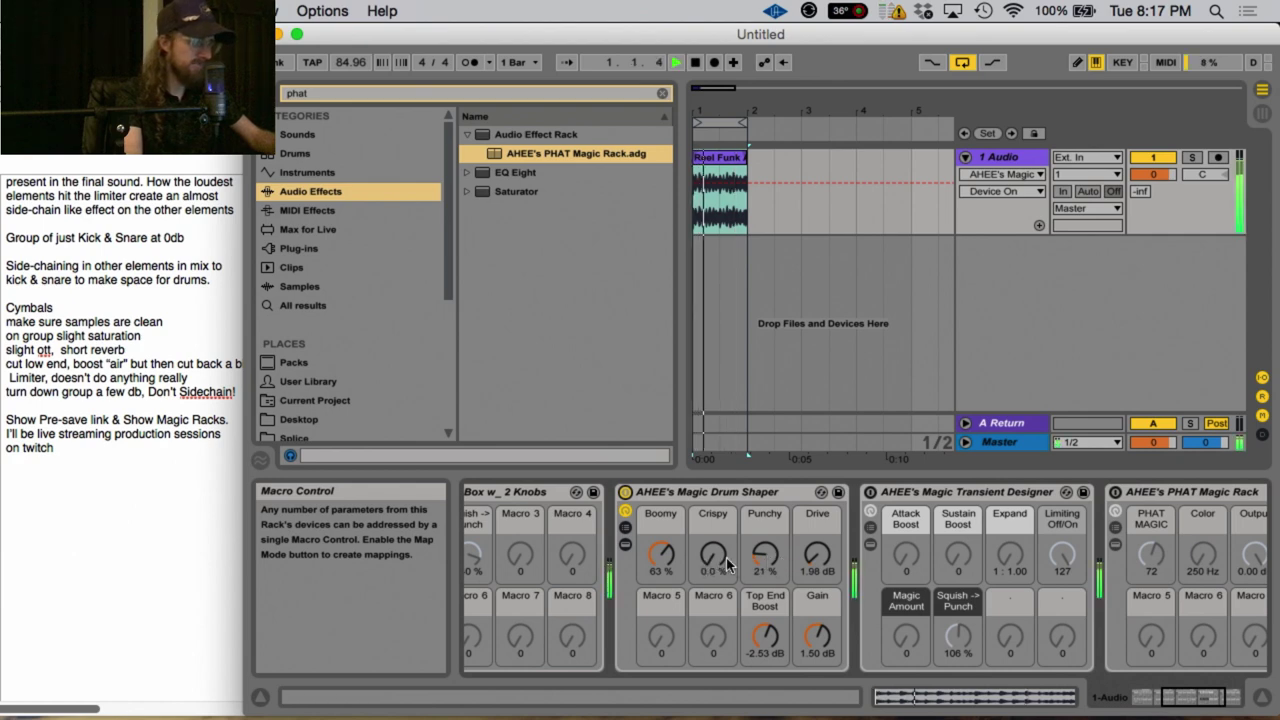
Set the Magic Drum Shaper's Crispy to 22 %, Boomy to 5.5 % and Punchy to 80 % while the loop plays
left_click_drag(764, 556, 764, 532)
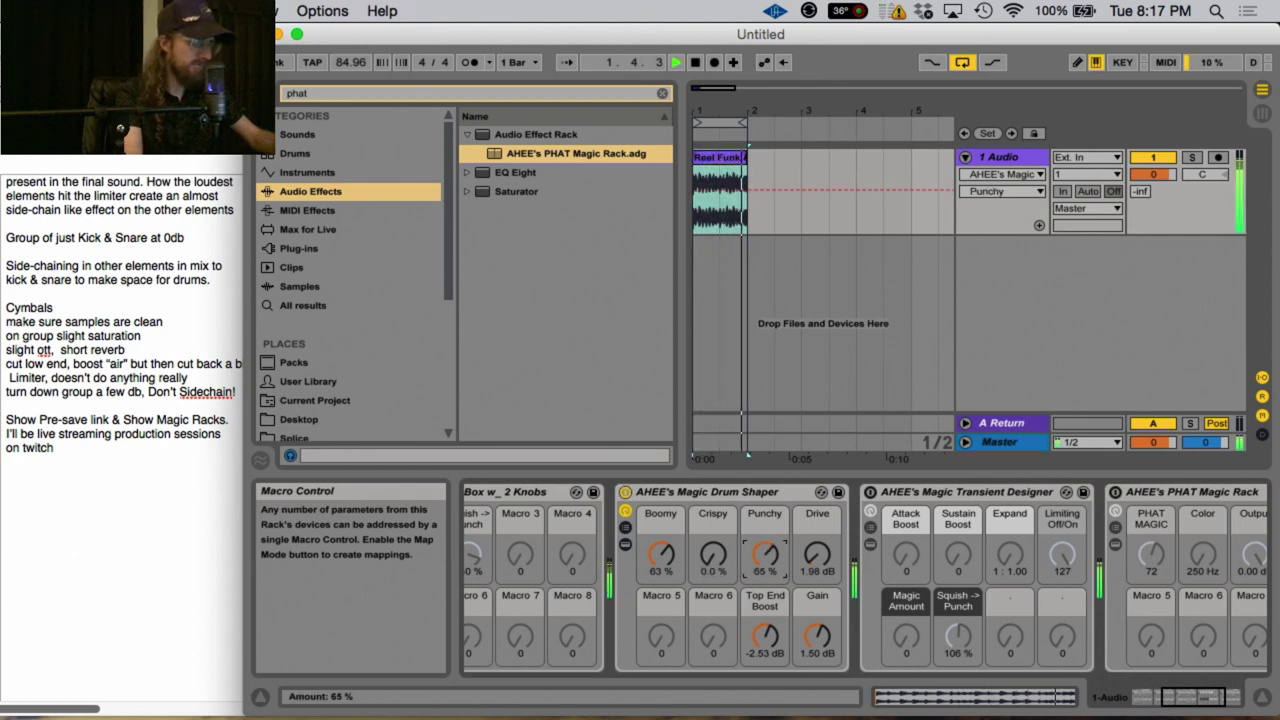
left_click_drag(706, 574, 706, 559)
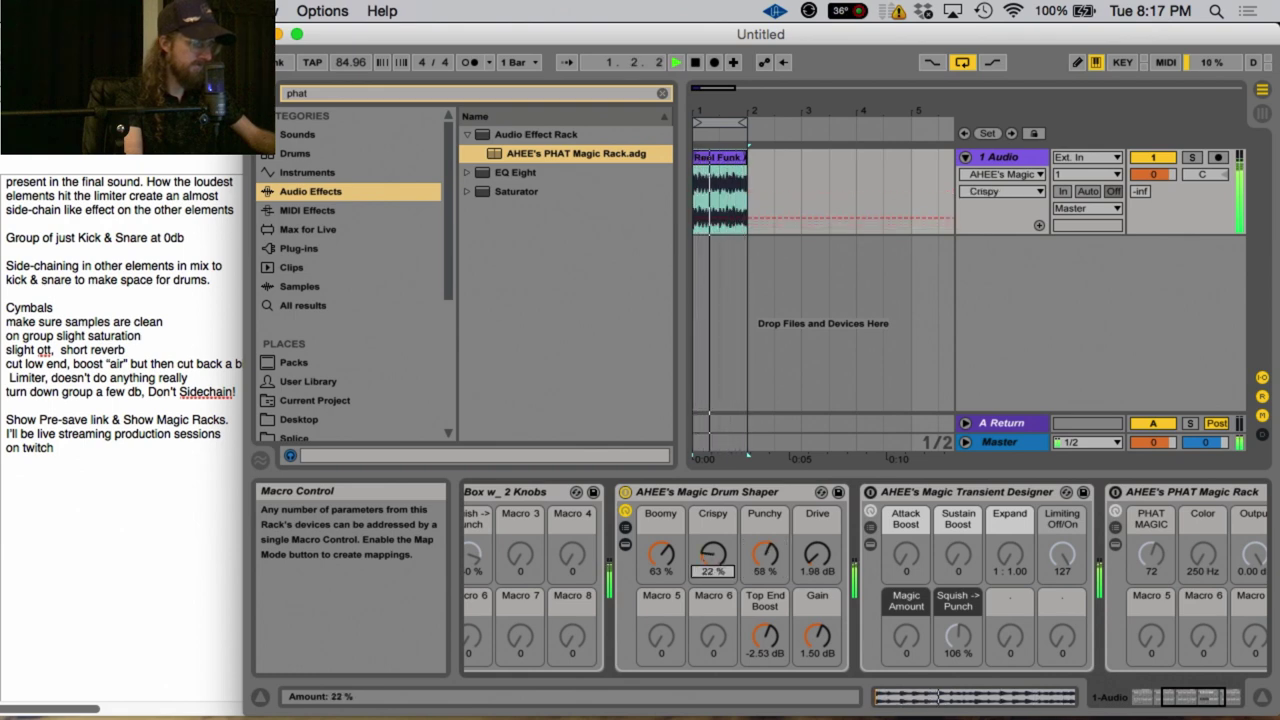
left_click(661, 555)
left_click_drag(661, 555, 661, 587)
mouse_move(765, 555)
left_mouse_down()
mouse_move(765, 573)
mouse_move(752, 571)
left_mouse_up()
Stop playback, toggle the Magic Drum Shaper for comparison, and leave it bypassed
key("space")
left_click(625, 492)
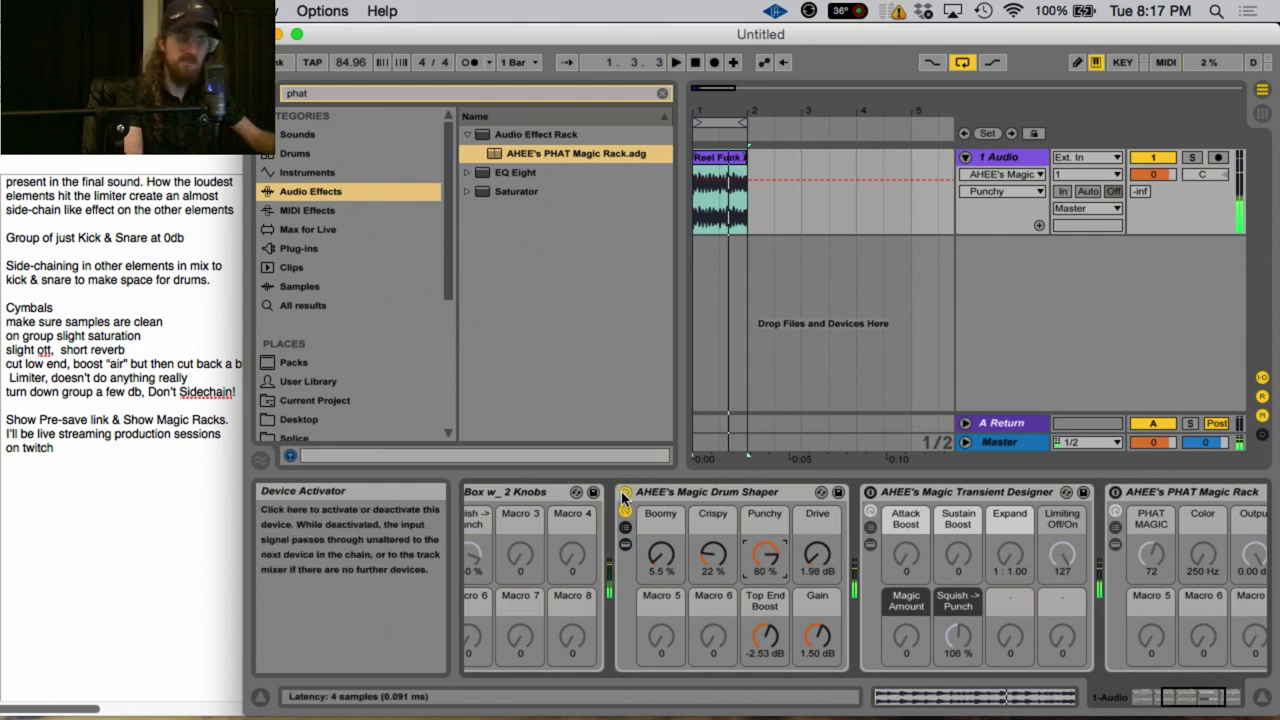
left_click(625, 492)
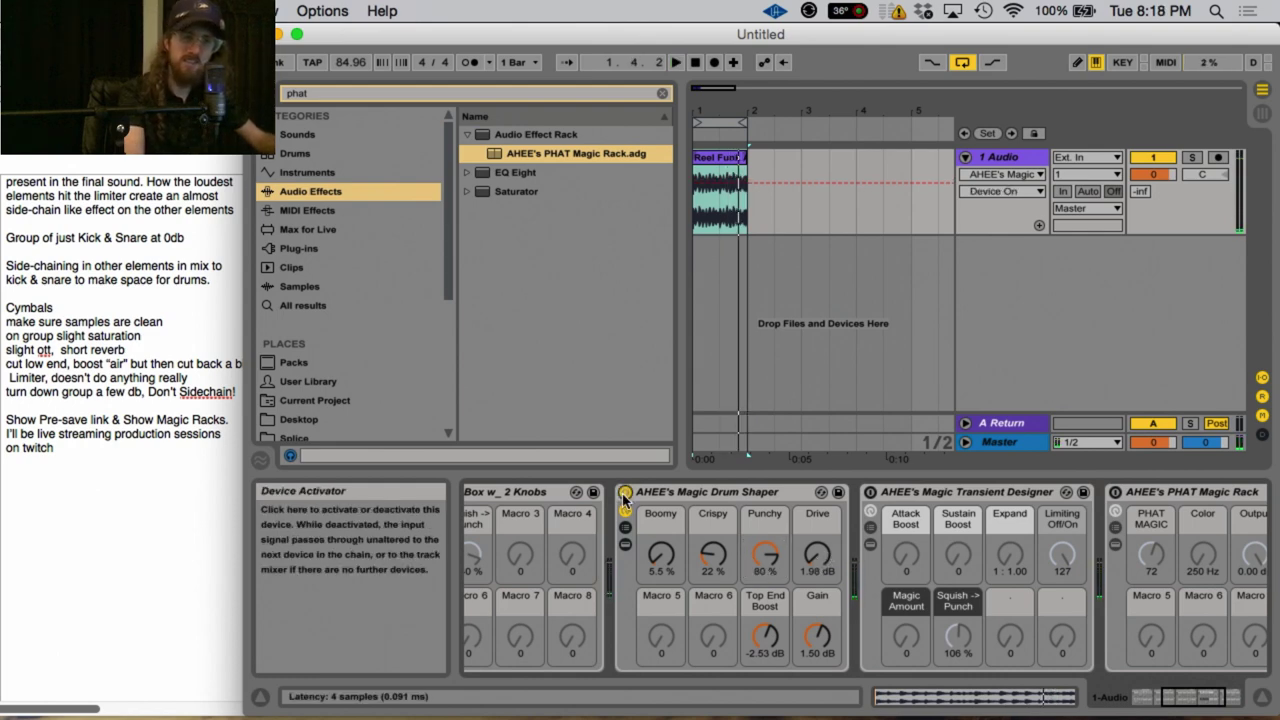
left_click(624, 494)
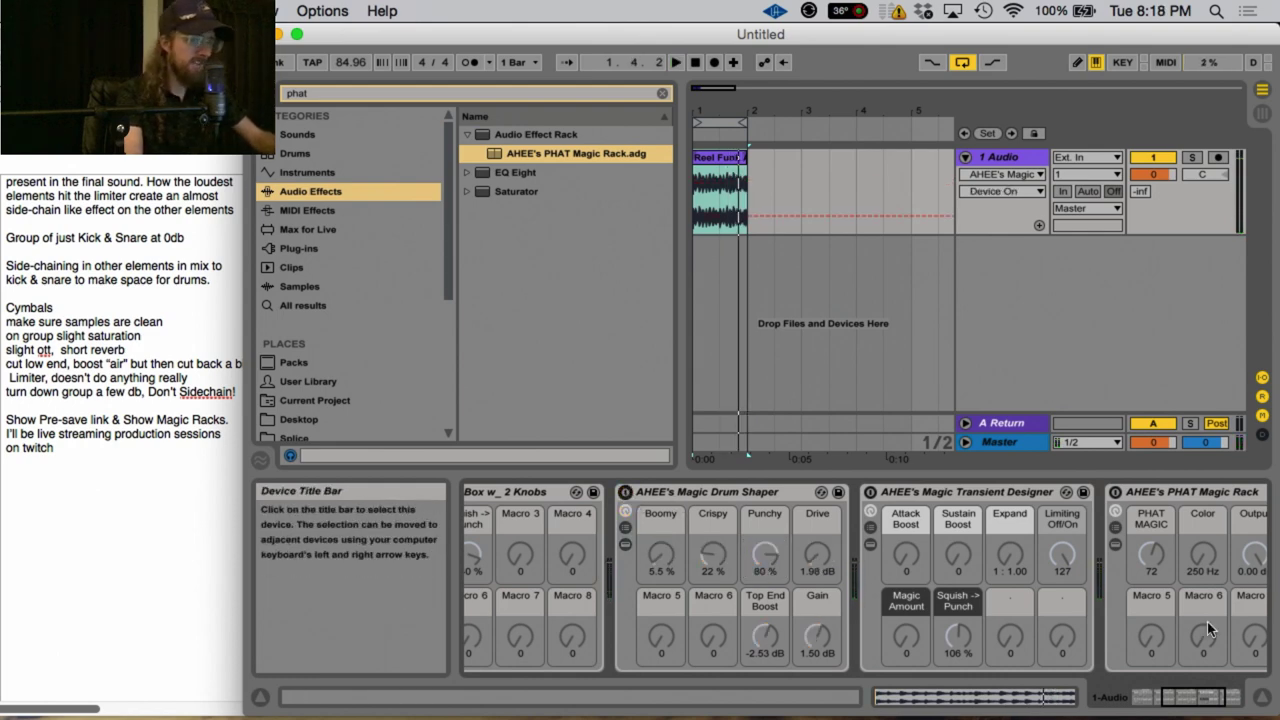
Enable AHEE's Magic Transient Designer and play the loop through it with no attack or sustain boost
left_click_drag(1203, 697, 1217, 697)
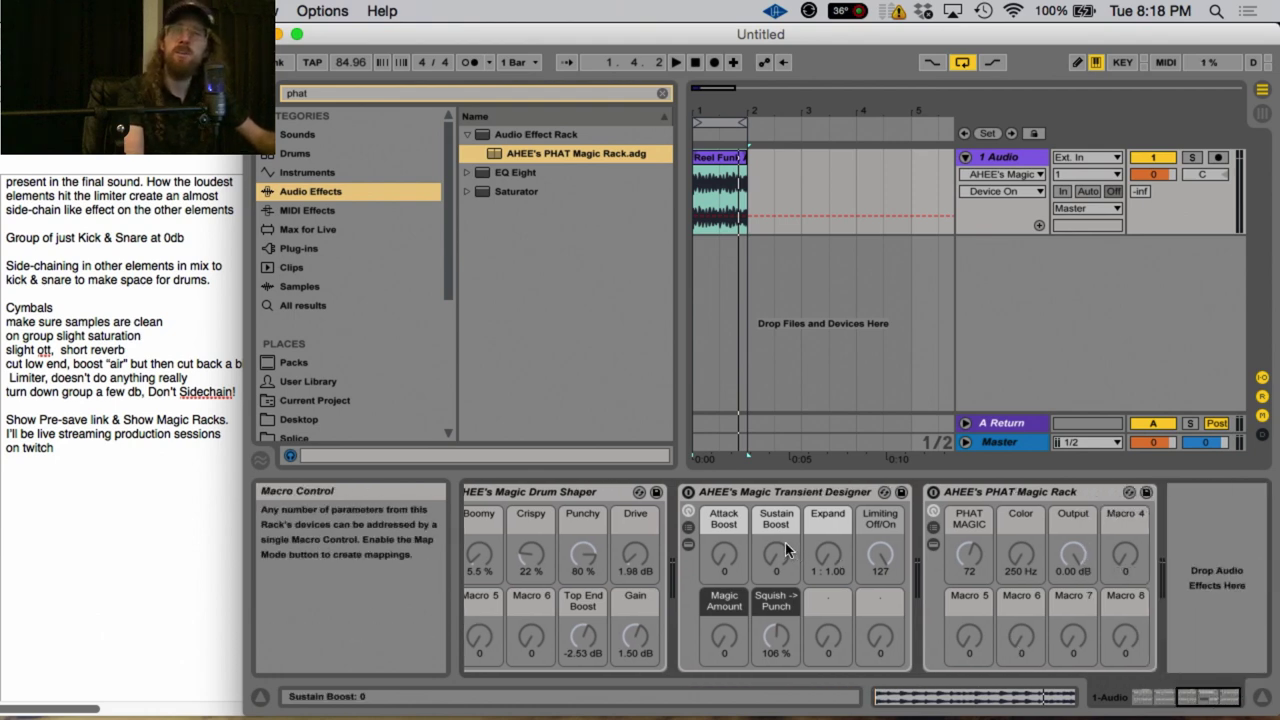
left_click(688, 492)
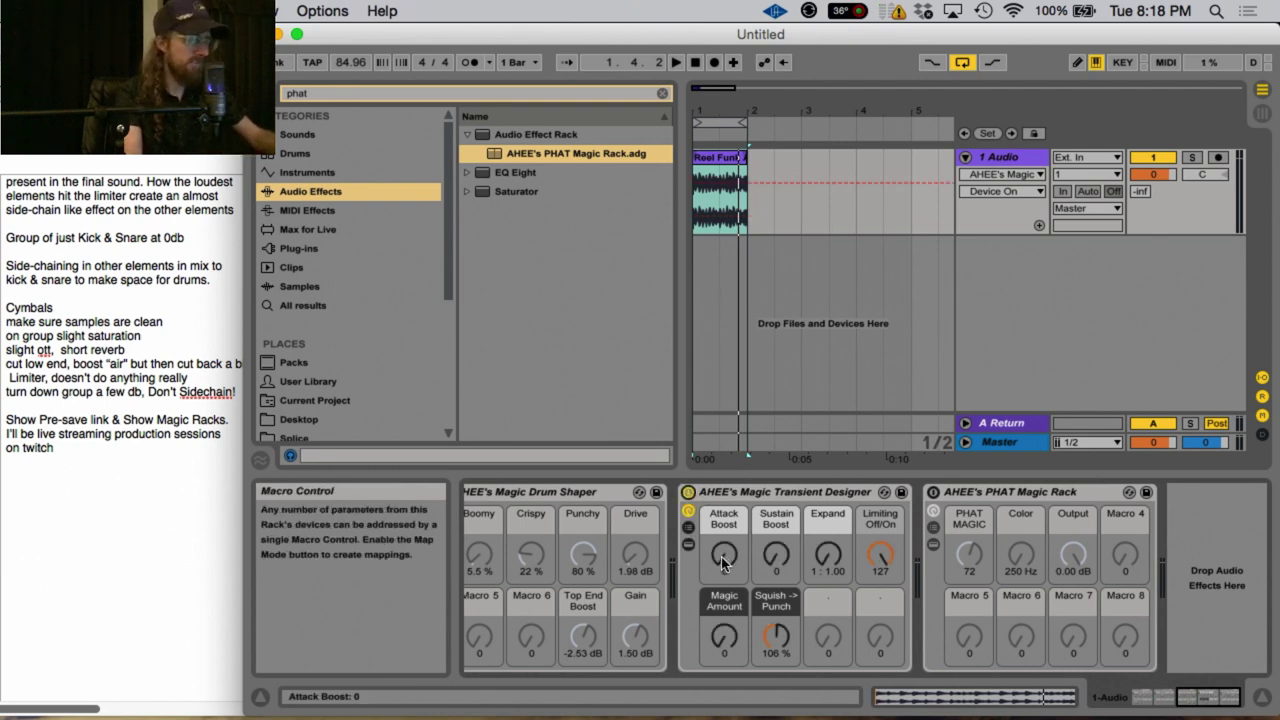
left_click(688, 492)
left_click(688, 492)
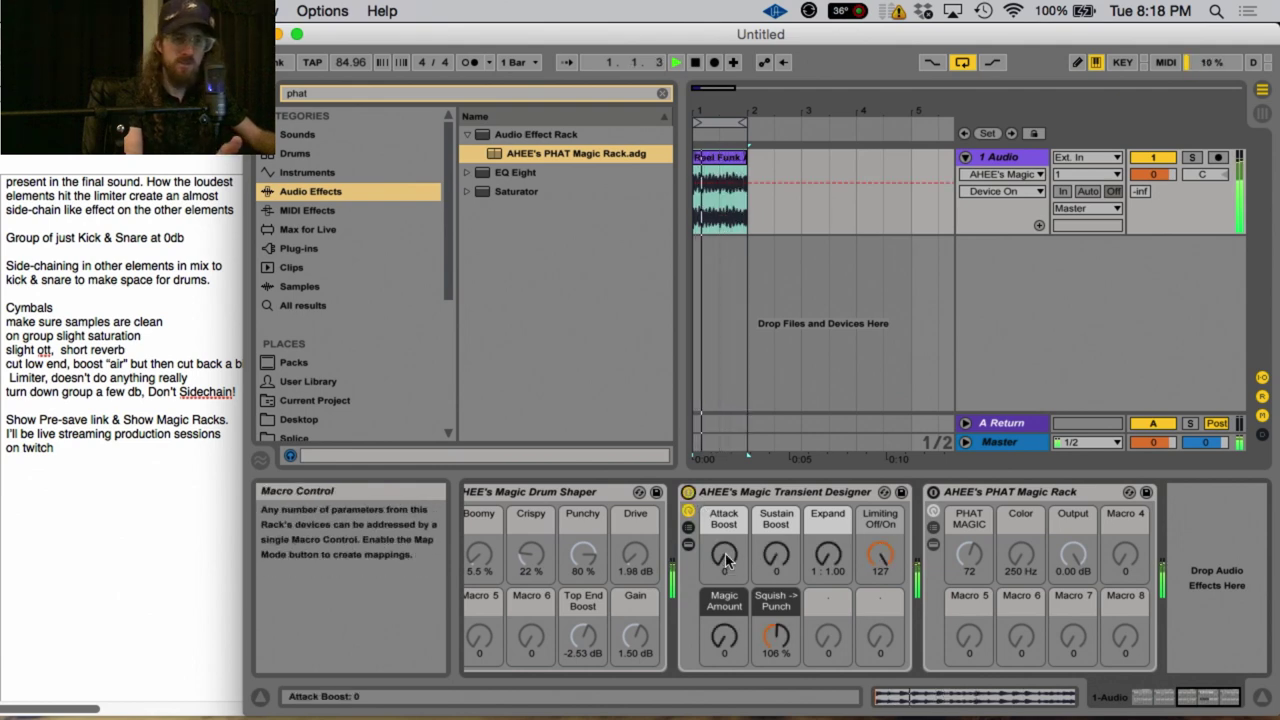
Set the Transient Designer's Attack Boost to 127 and Expand to 1 : 1.98, and bypass it to compare
mouse_move(727, 560)
left_mouse_down()
mouse_move(727, 470)
mouse_move(725, 565)
left_mouse_up()
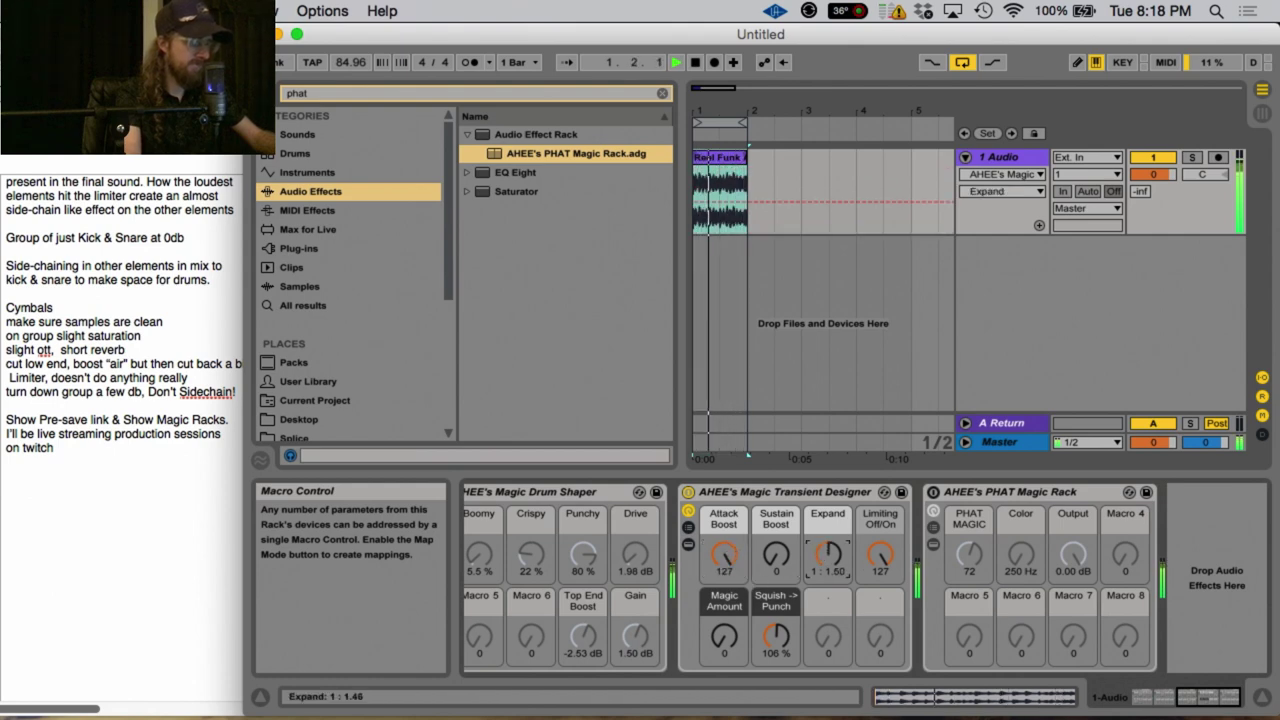
left_click_drag(828, 556, 828, 524)
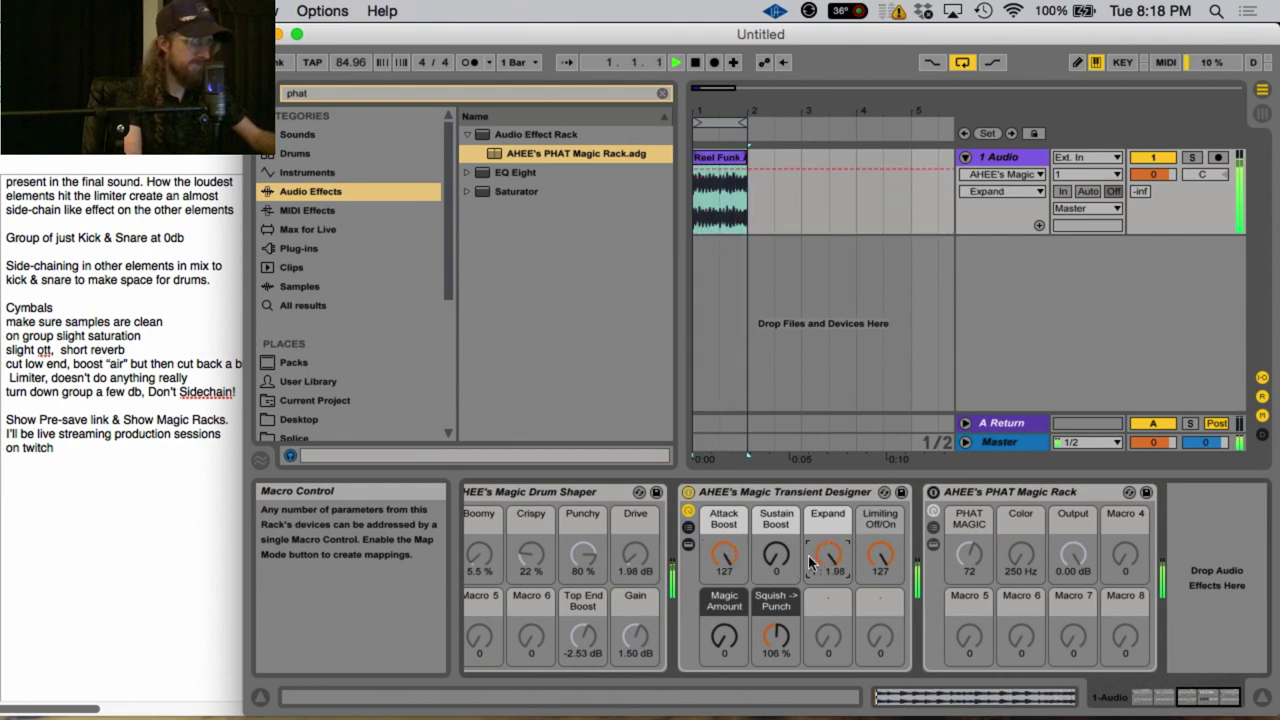
left_click(688, 493)
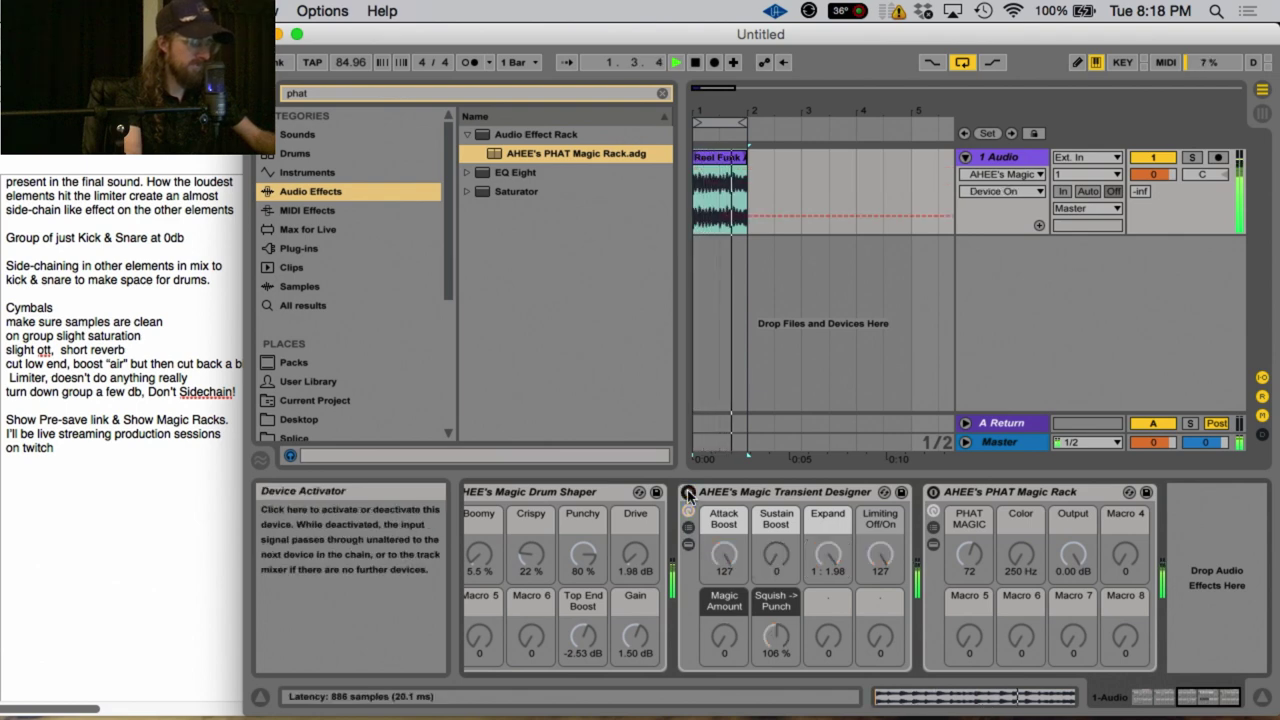
Re-enable the Magic Transient Designer with Sustain Boost at 0, stop playback, and set its Magic Amount to 14
left_click(688, 493)
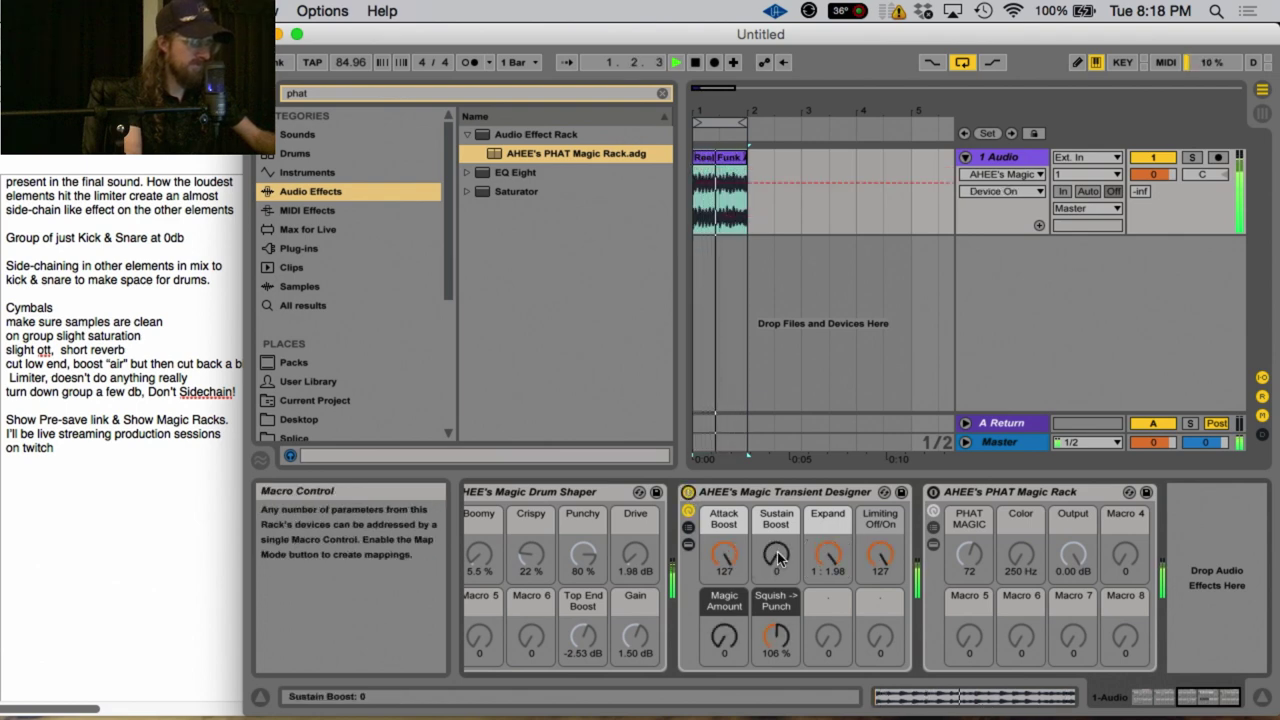
left_click_drag(776, 555, 776, 600)
key("space")
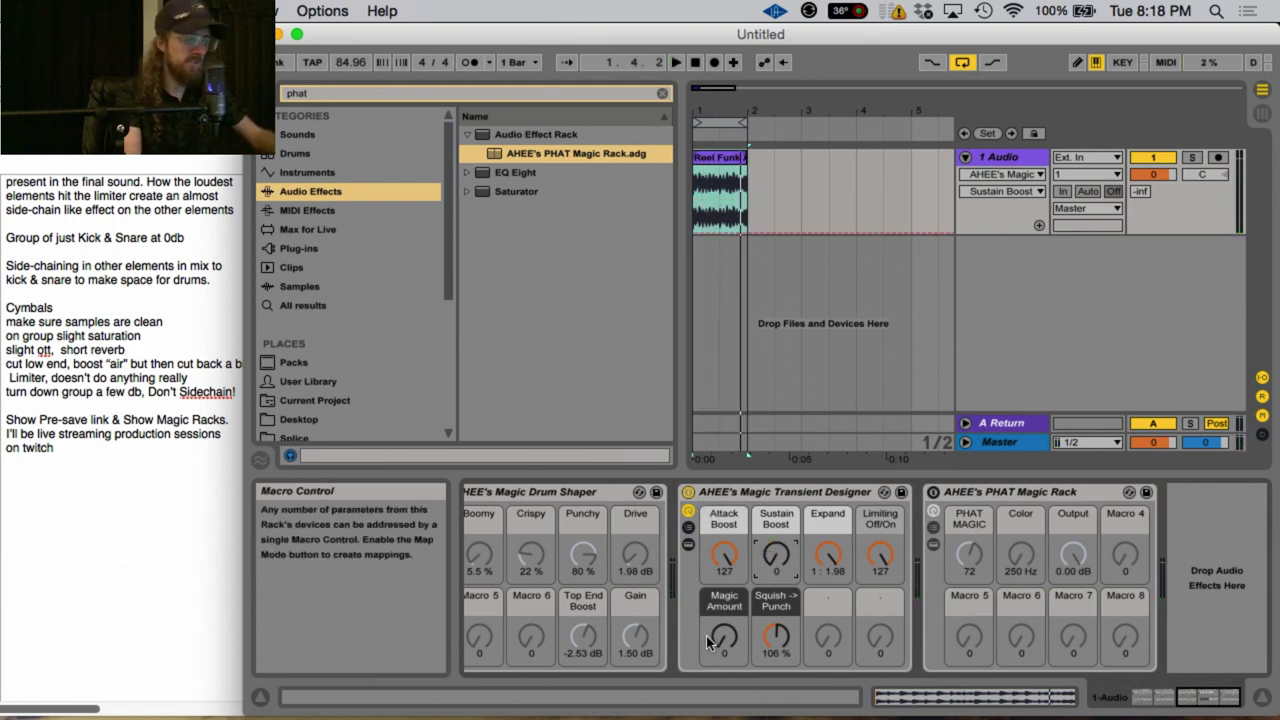
left_click_drag(728, 651, 728, 640)
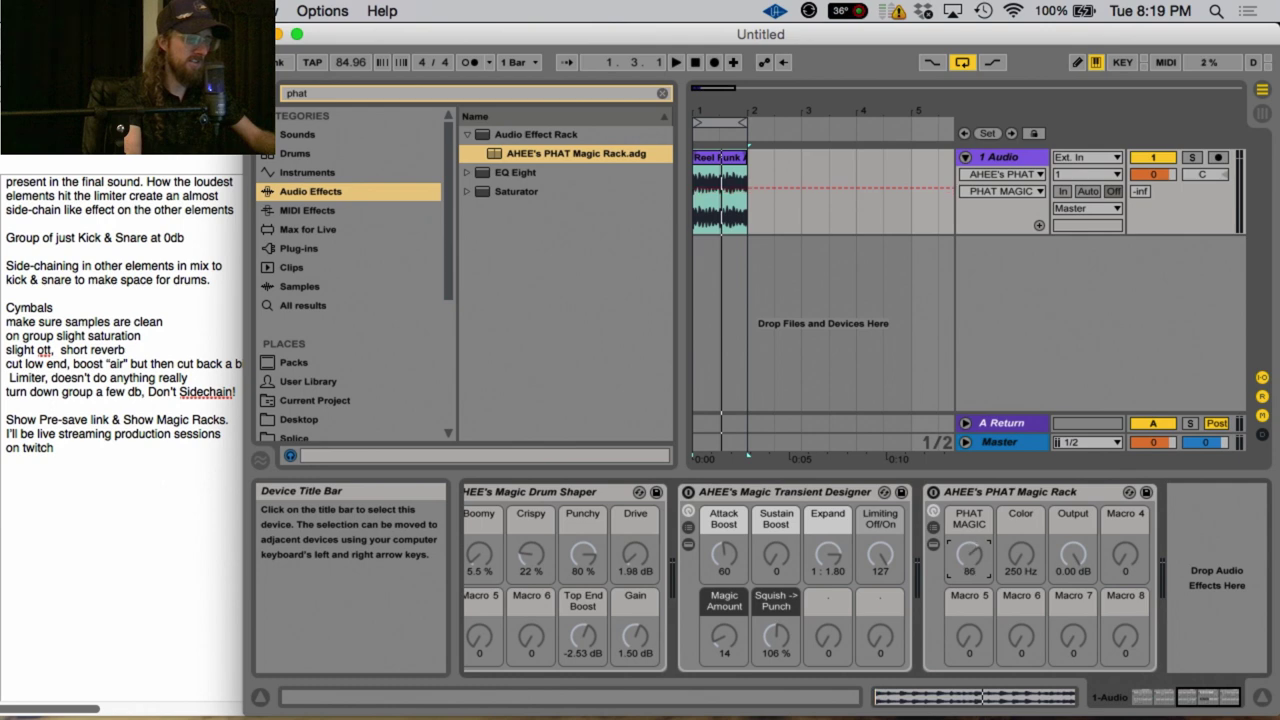
Toggle the PHAT Magic Rack to compare during playback, set PHAT MAGIC to 79, and leave the rack bypassed
left_click(933, 492)
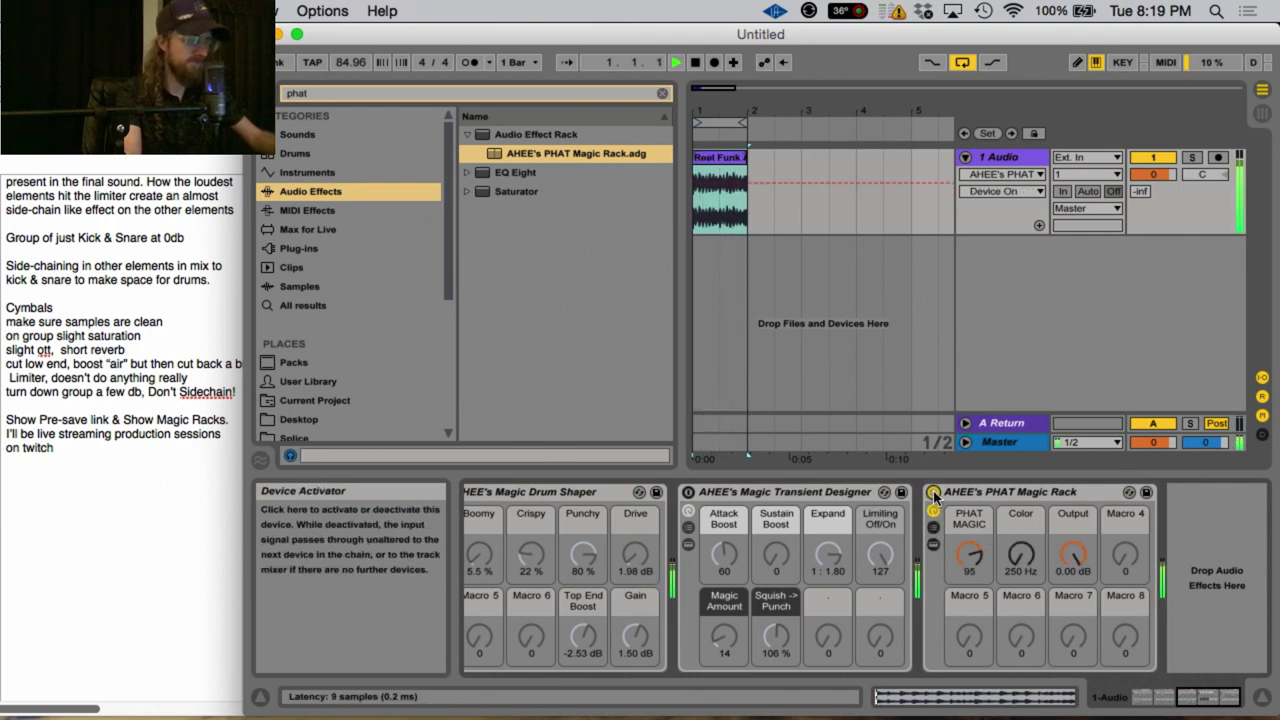
left_click(933, 492)
left_click(933, 492)
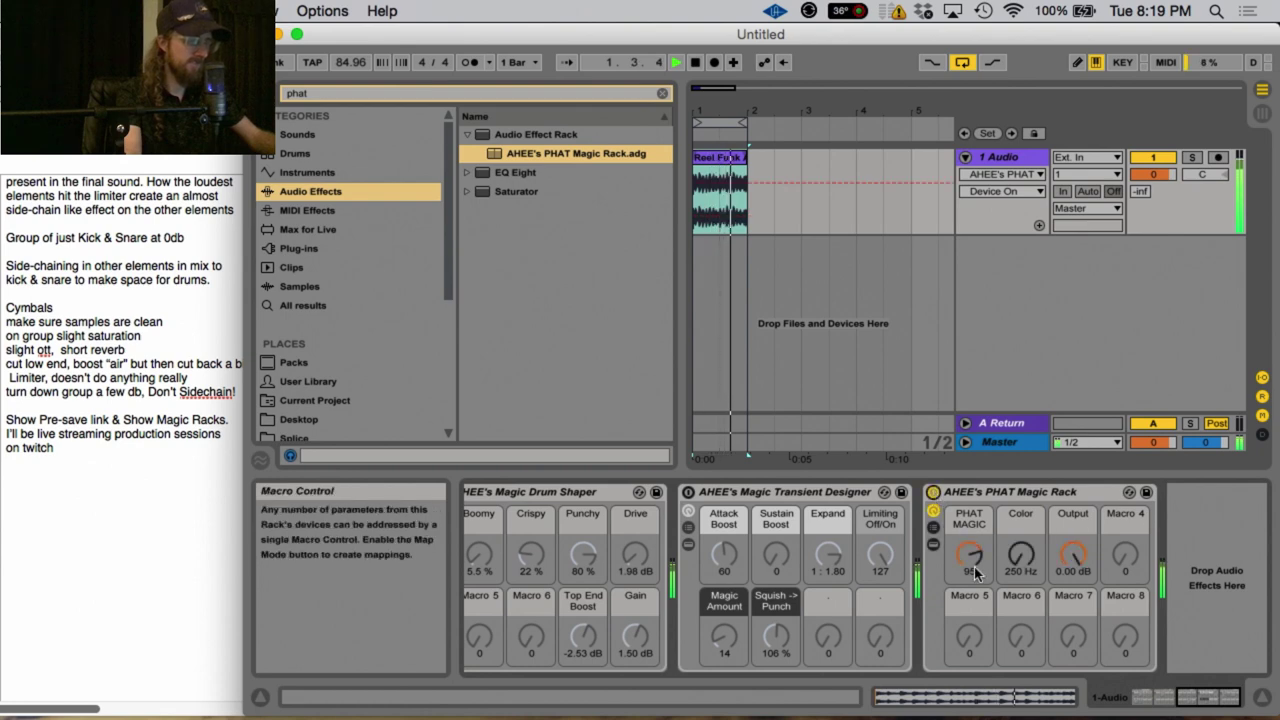
left_click_drag(969, 555, 969, 505)
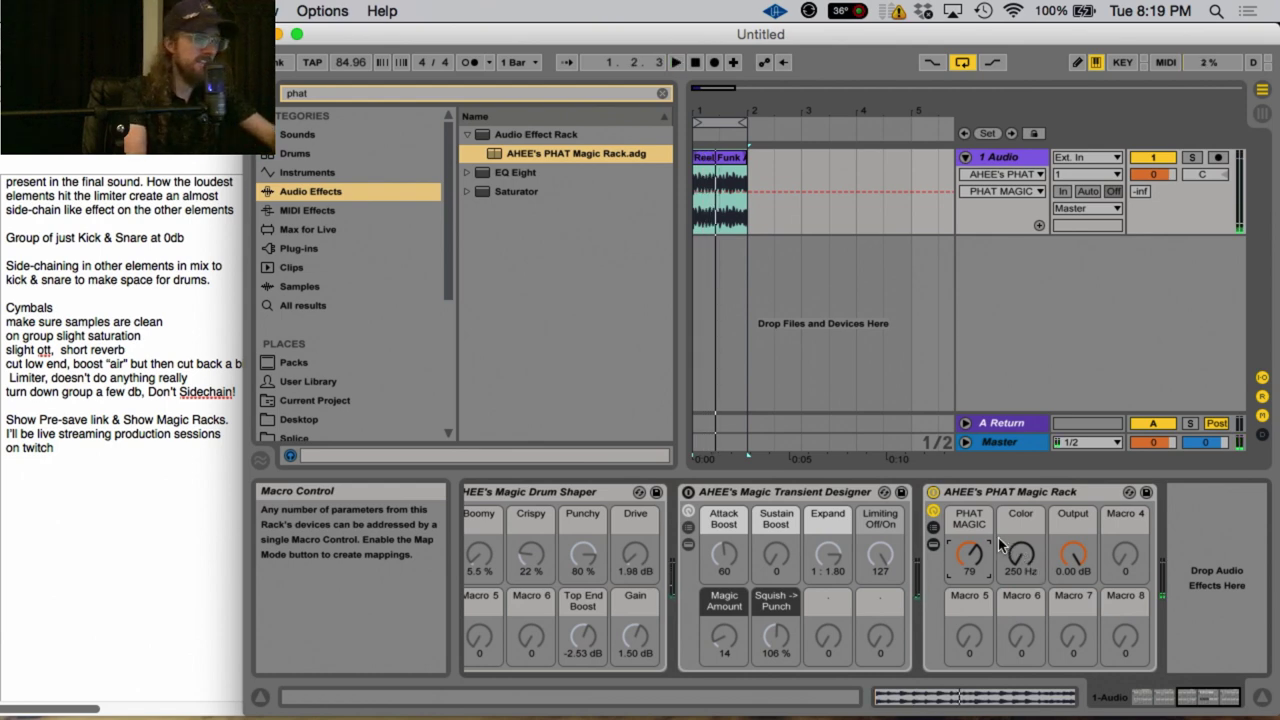
left_click(933, 494)
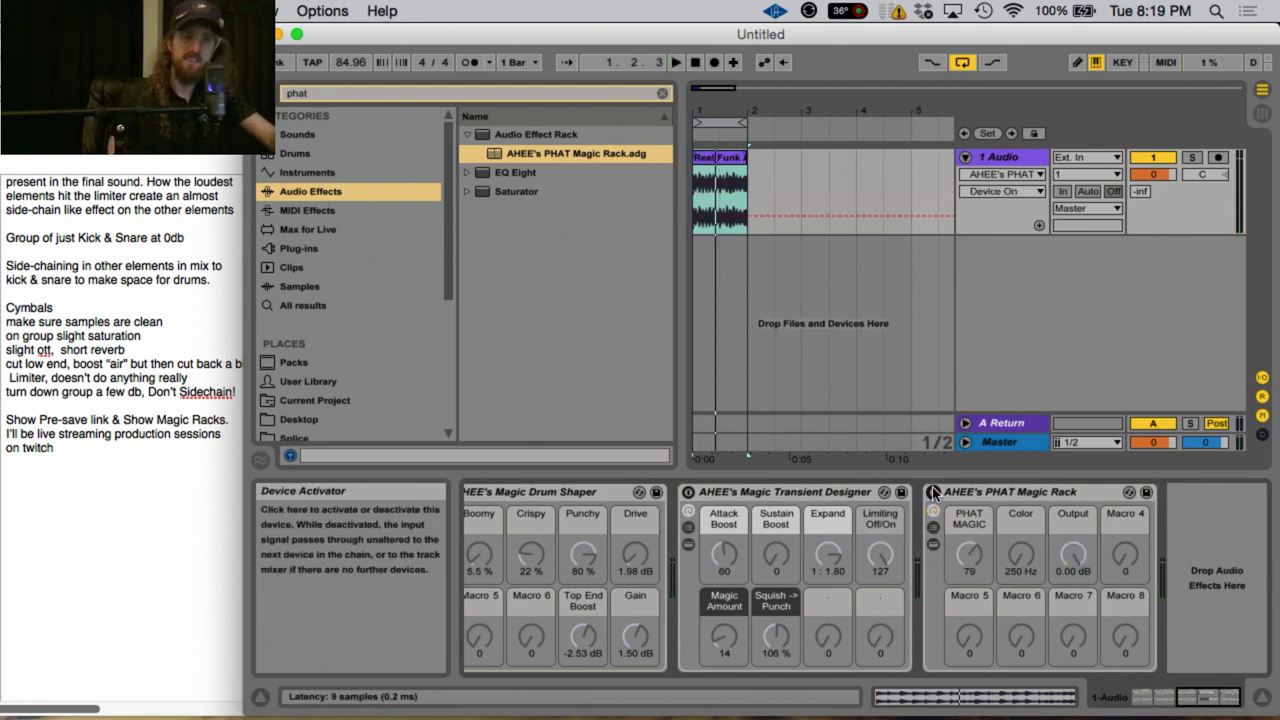